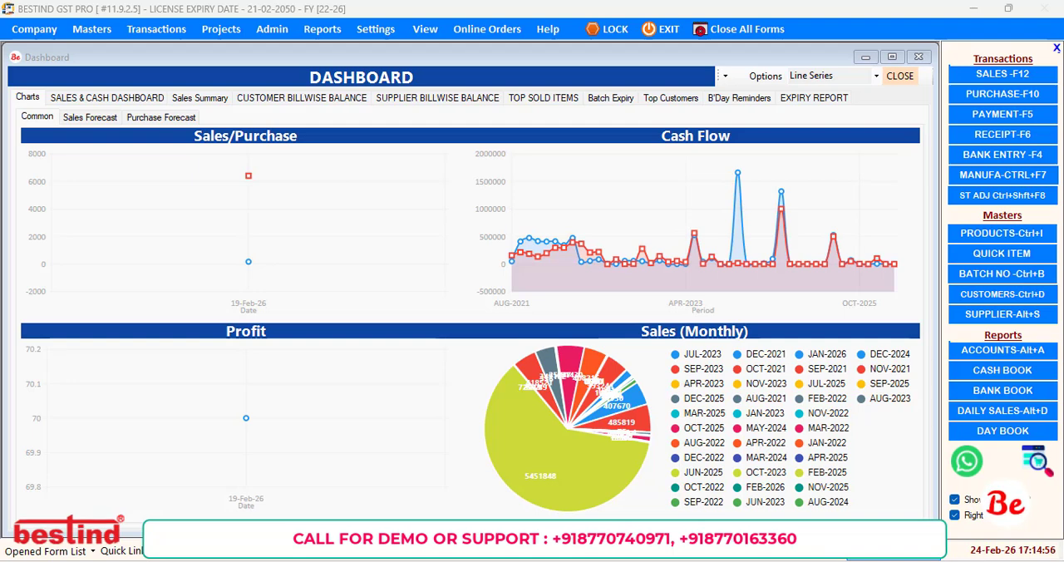
Read the changelog entry on the Completely Dynamic Report Designer & Printer in version 11.9.2.3 and close the changelog.
click(571, 32)
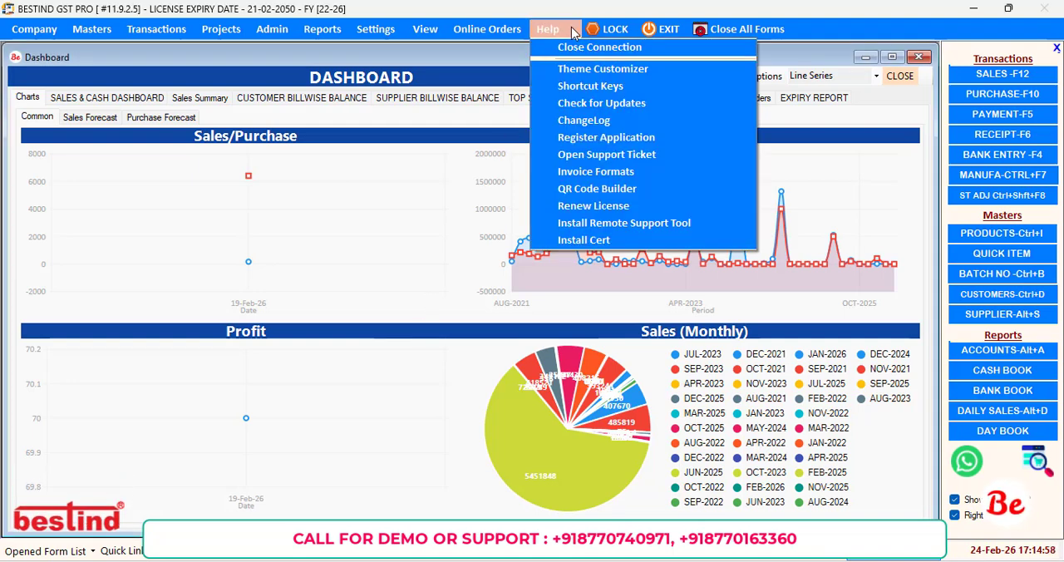
click(589, 120)
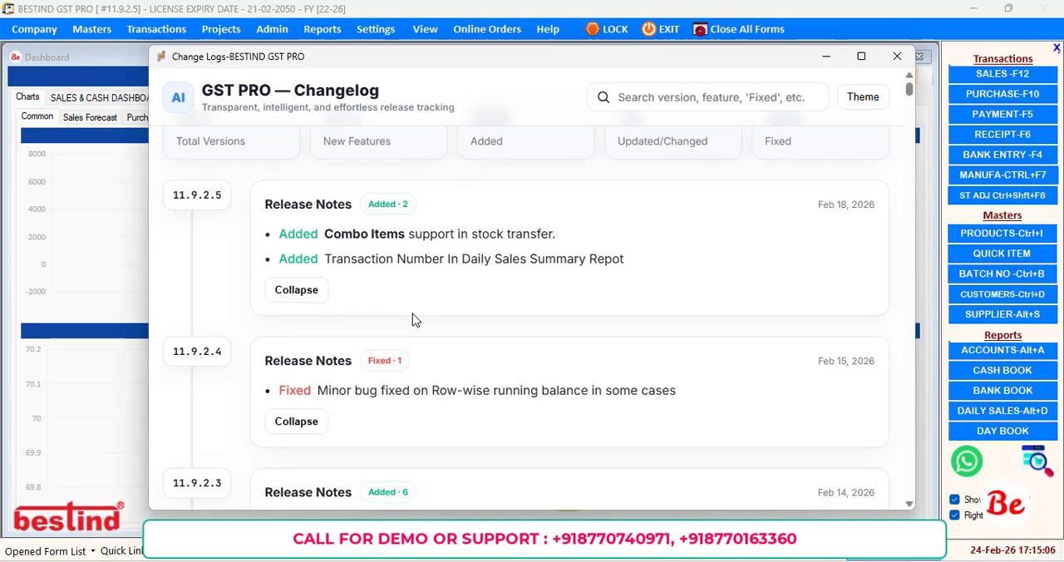
scroll(415, 320, down, 3)
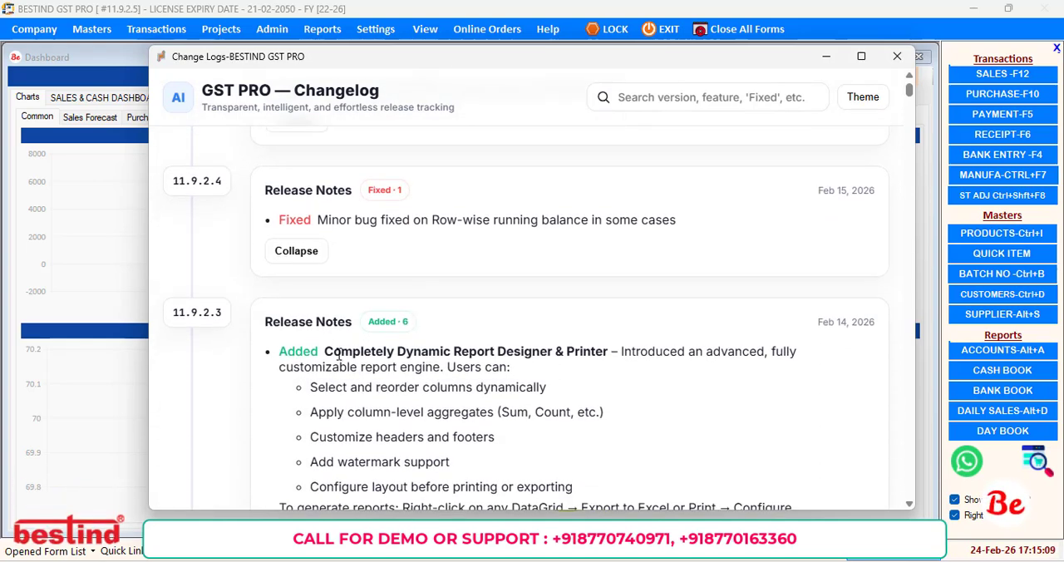
drag(336, 356, 602, 358)
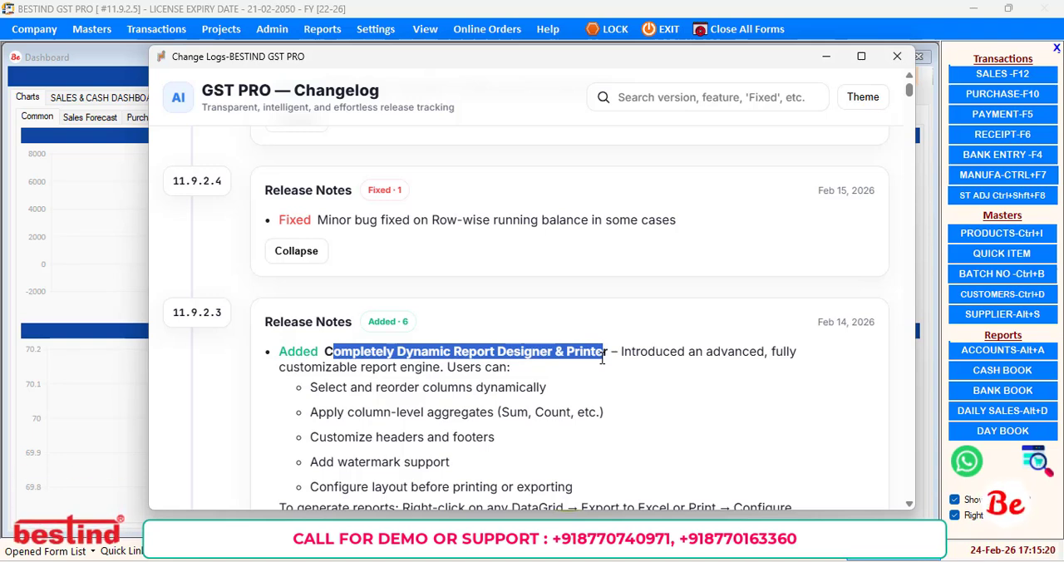
click(898, 58)
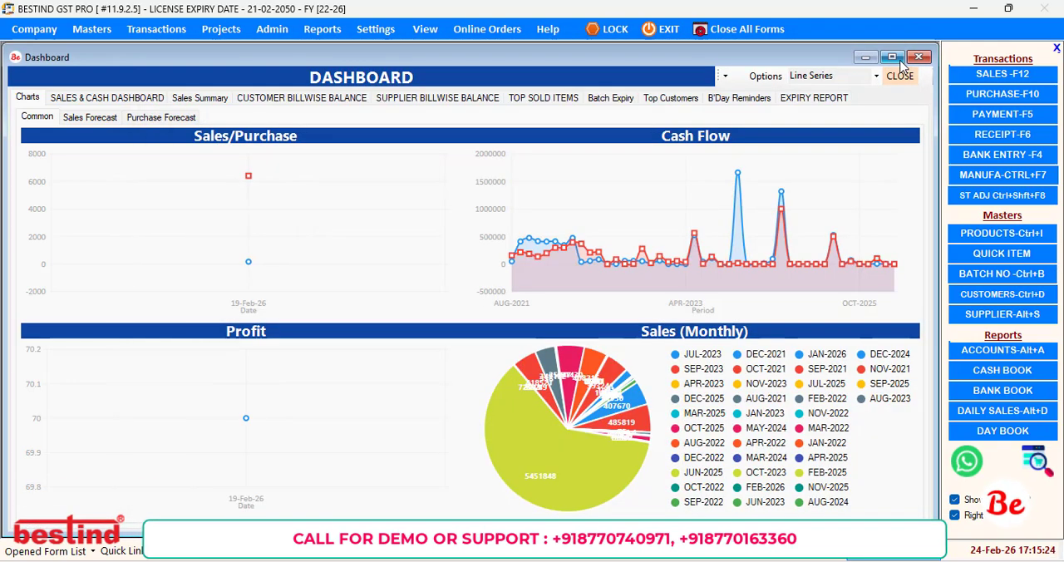
Open the account transactions summary full-size and view its standard printable report.
click(984, 354)
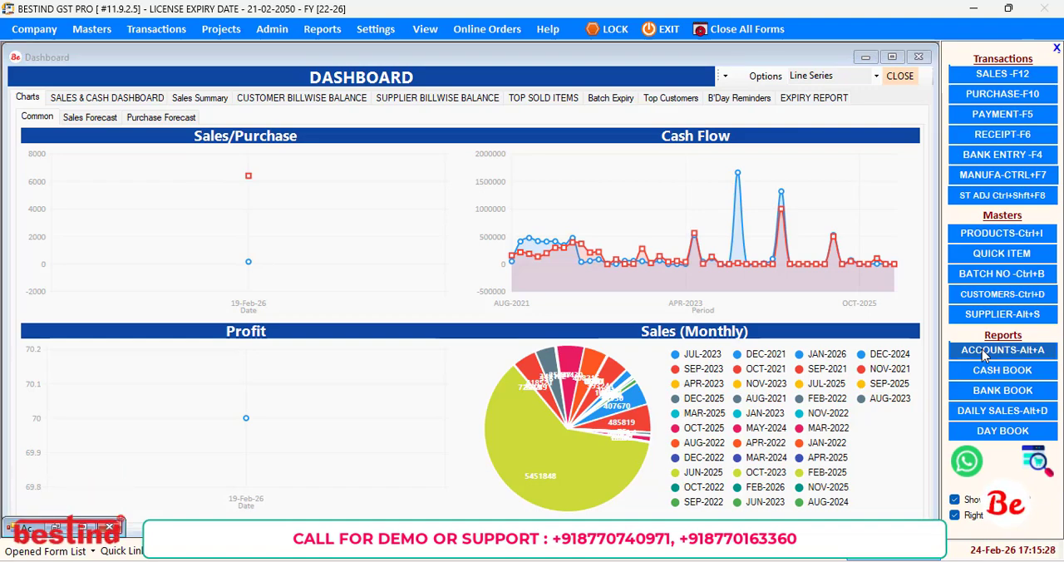
click(82, 528)
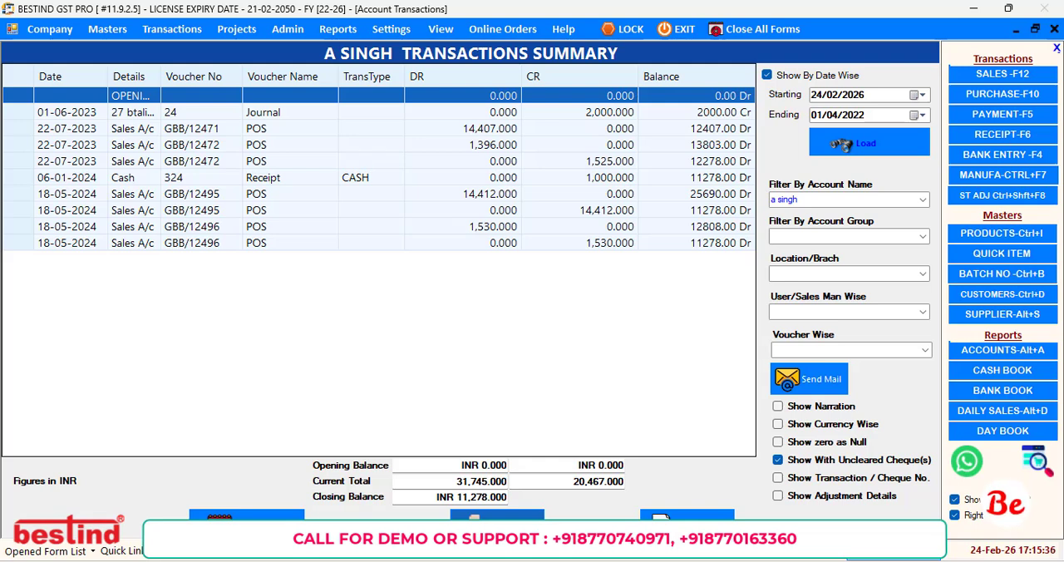
click(499, 528)
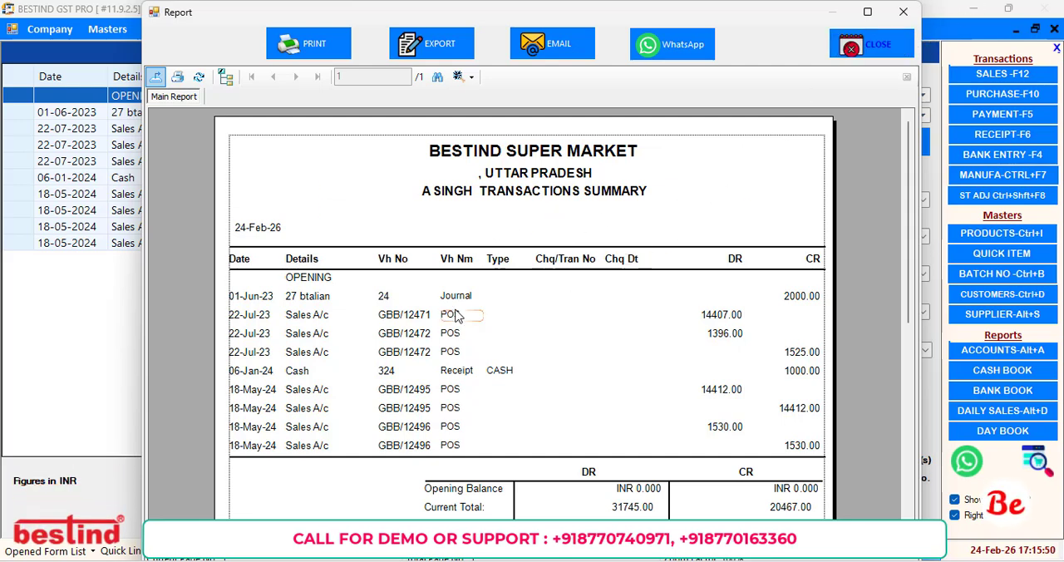
click(874, 47)
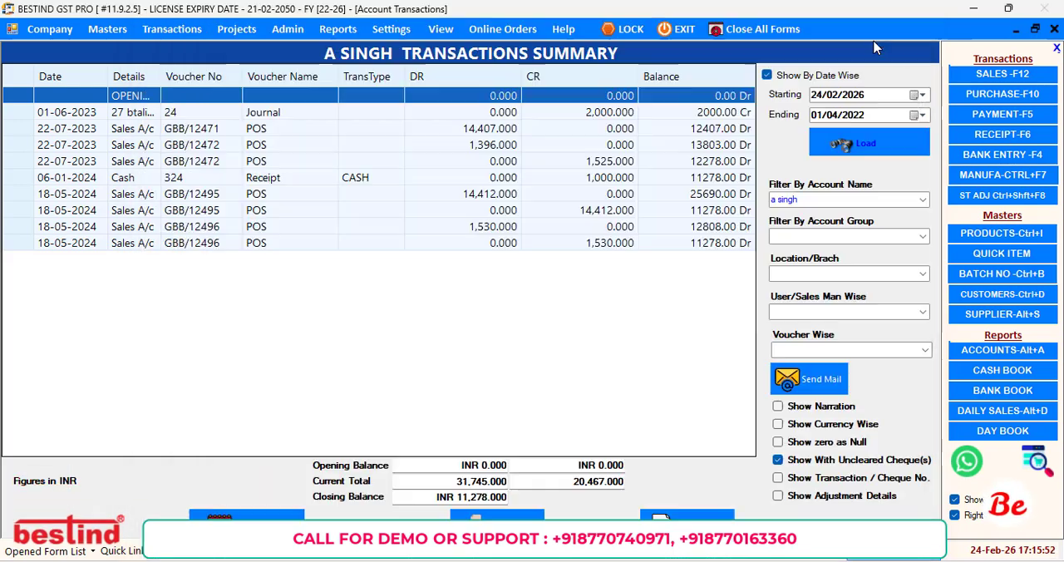
Export the transactions summary directly to an Excel file named jgjgjgjf on drive E.
click(671, 519)
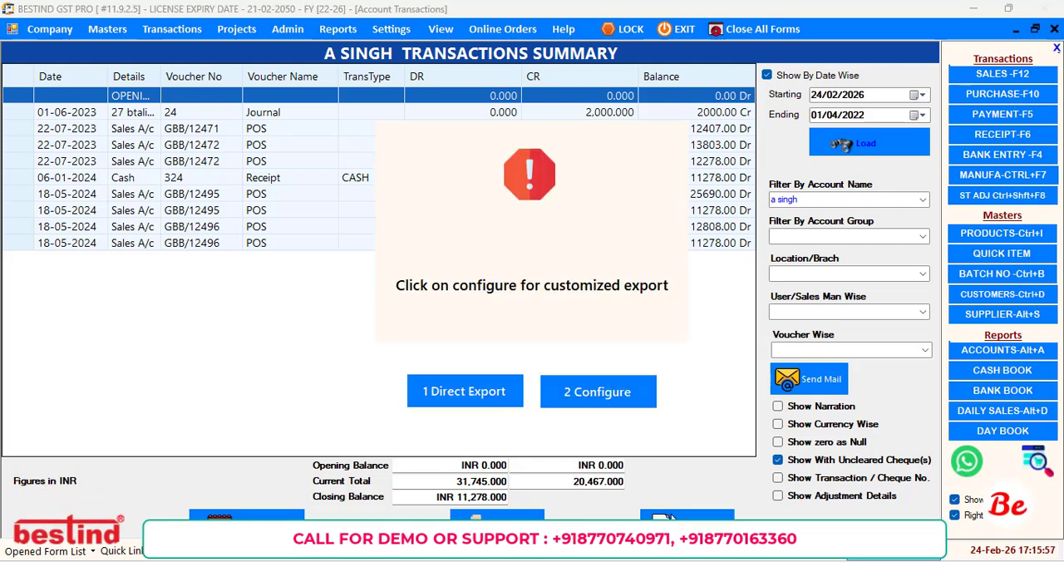
click(474, 401)
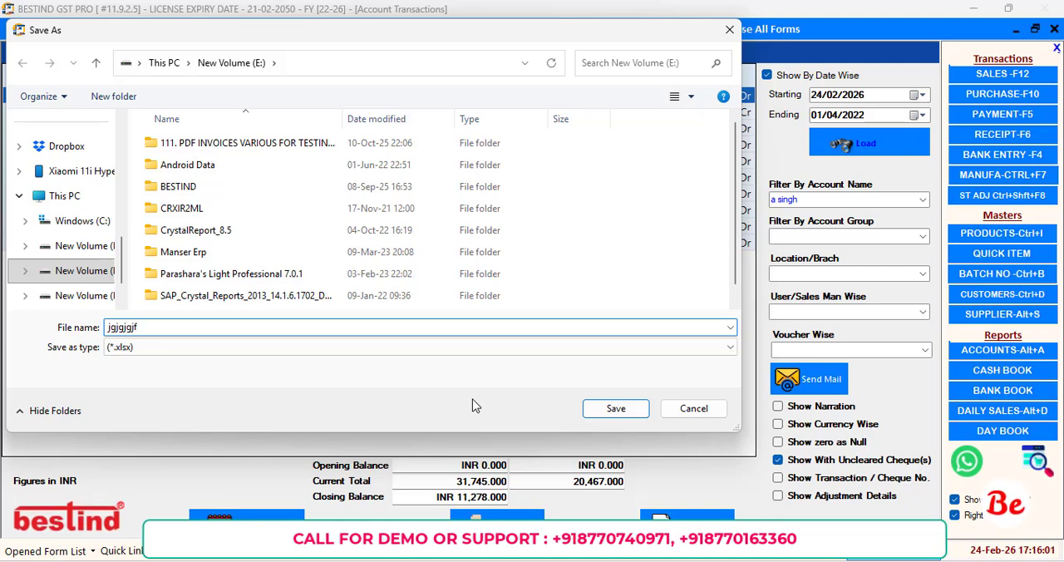
click(616, 408)
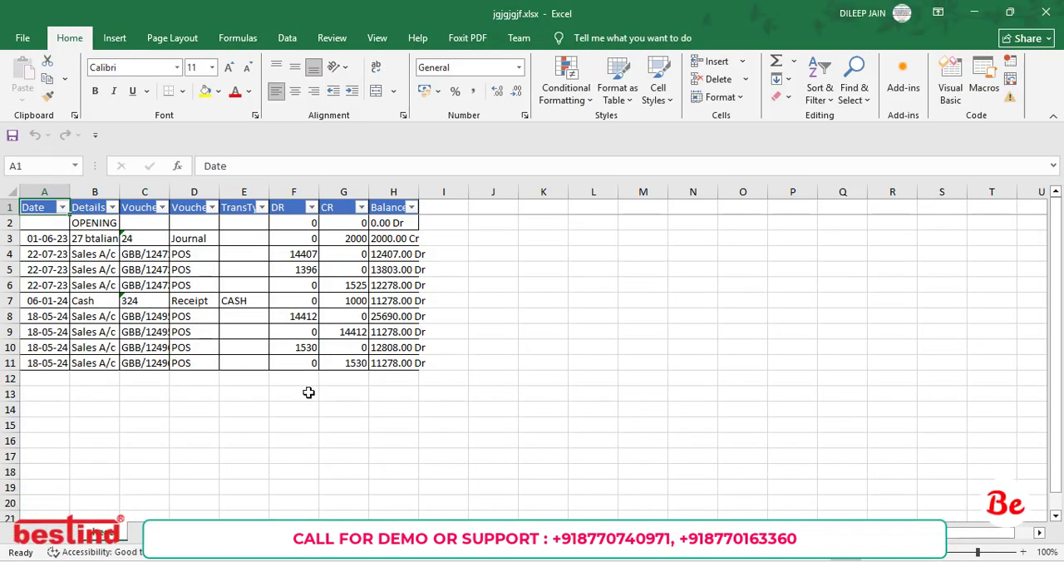
Try widening the Details column in the exported workbook and close it without saving.
drag(284, 373, 330, 383)
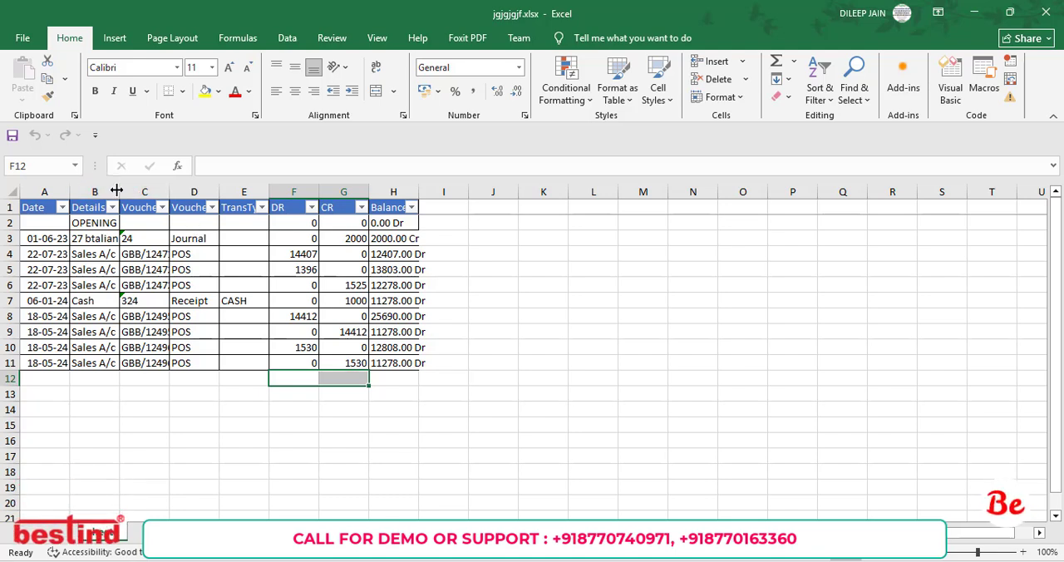
drag(117, 191, 216, 191)
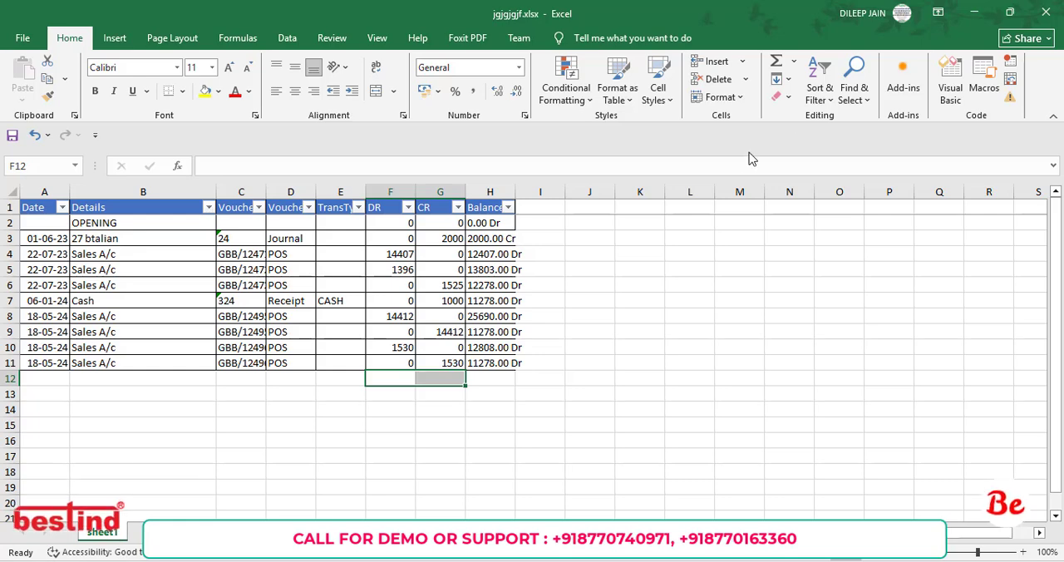
click(1047, 11)
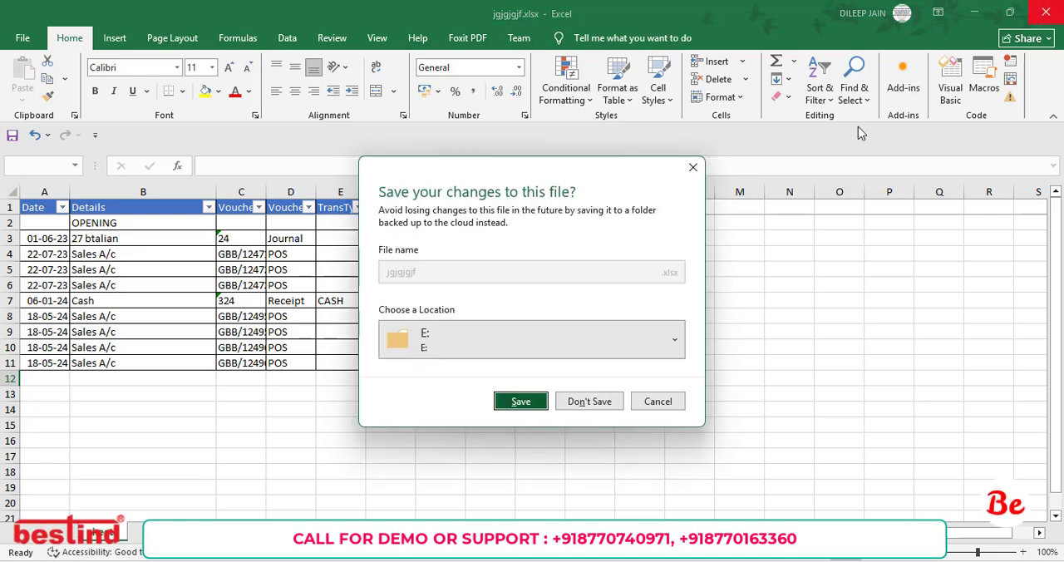
click(599, 404)
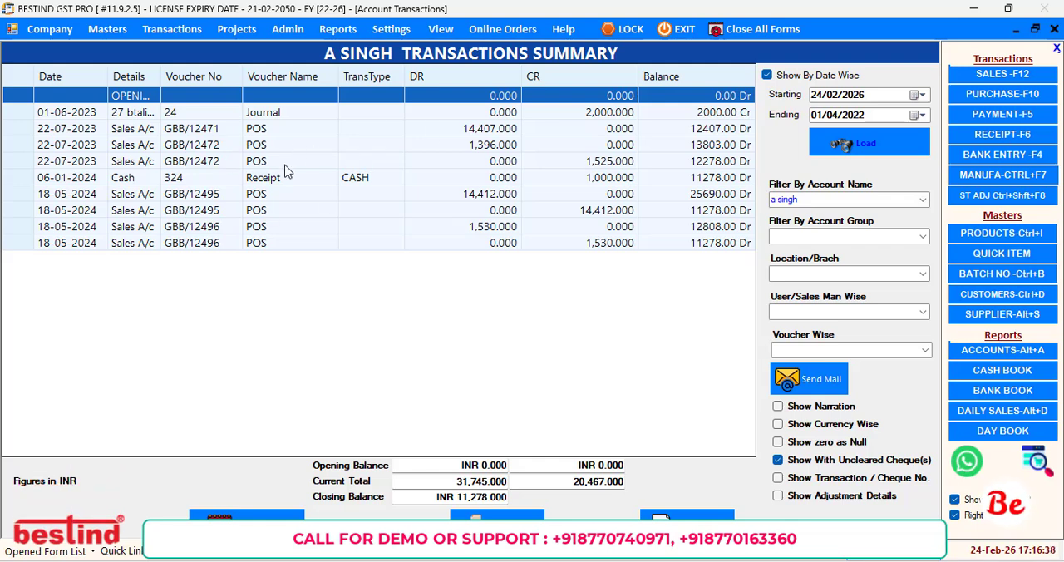
Start an Excel export from the transactions grid and choose to configure a customized export.
right_click(185, 110)
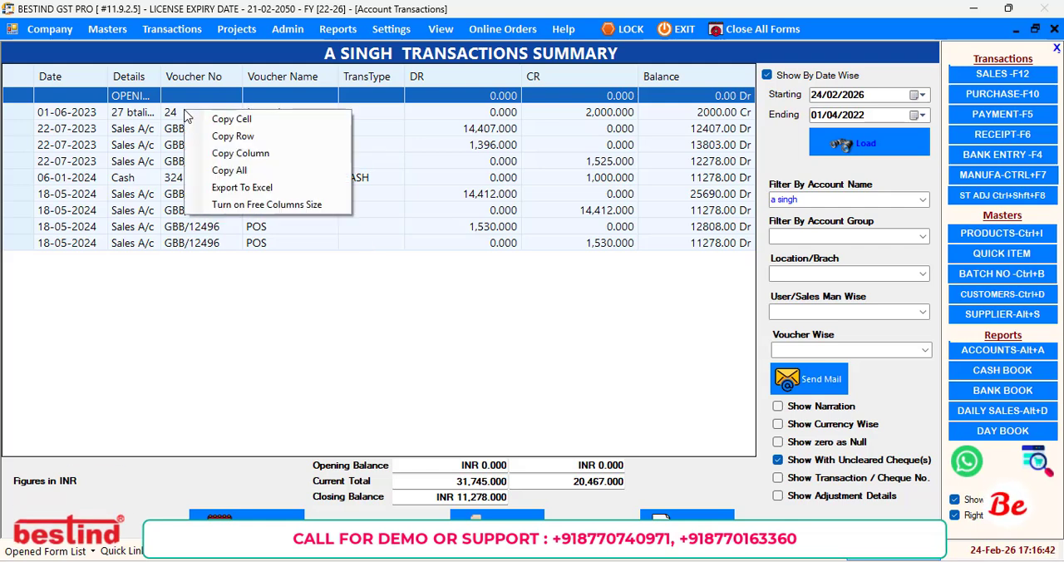
click(227, 190)
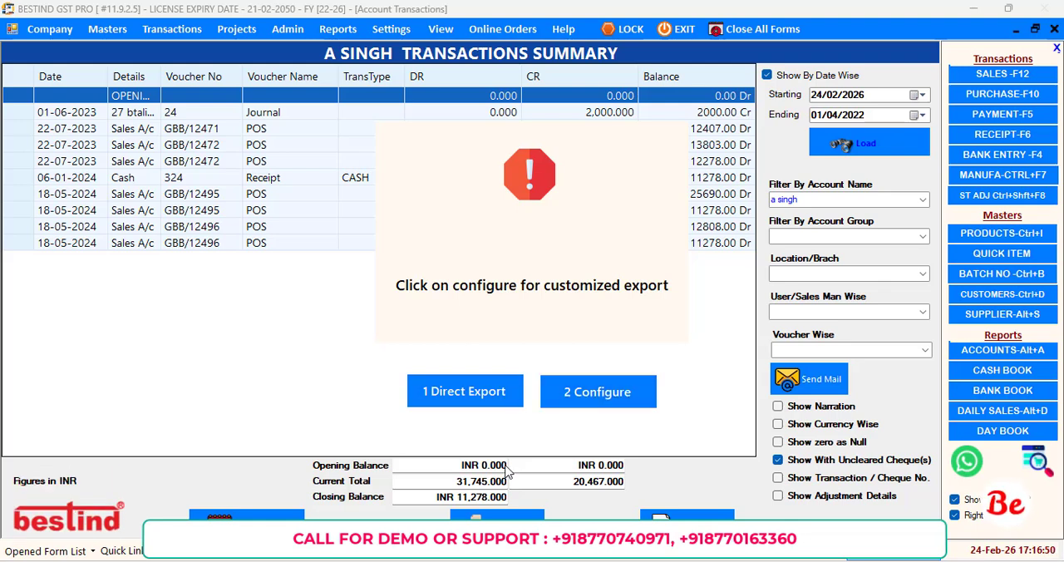
key(2)
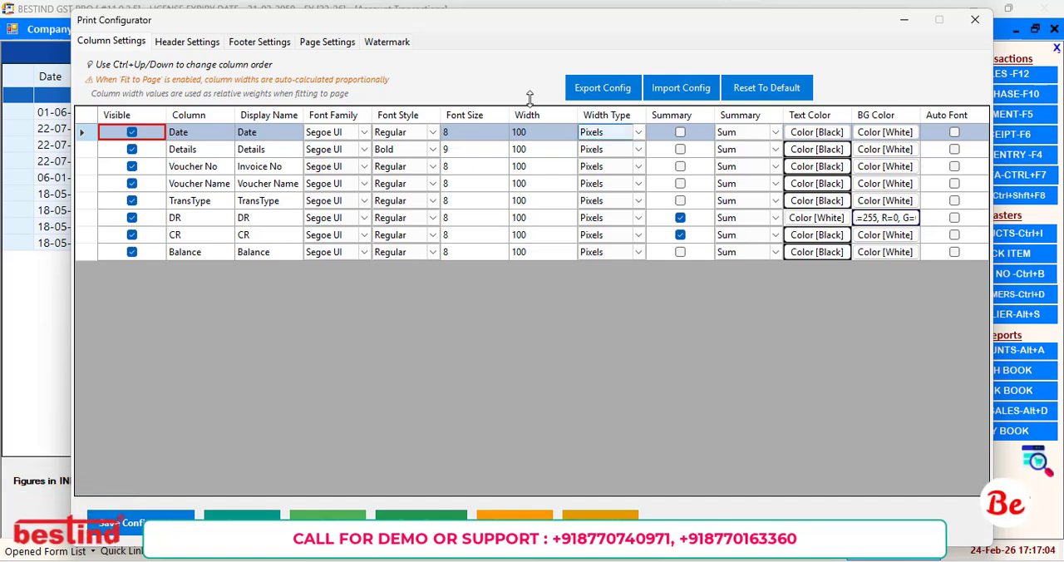
Hide the TransType column in the column settings, keeping Date and Voucher No visible.
click(789, 215)
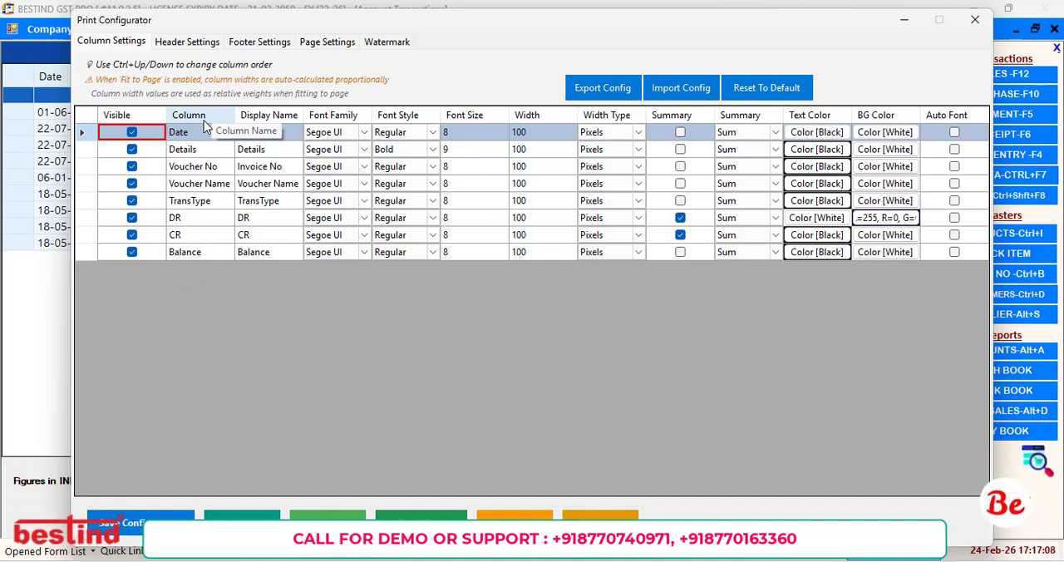
click(132, 133)
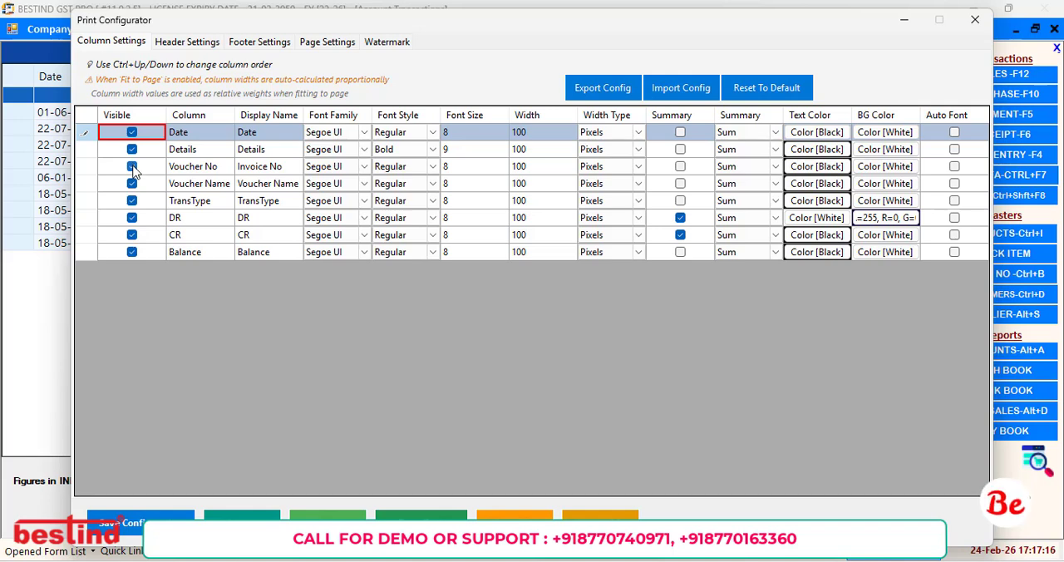
click(132, 167)
click(133, 167)
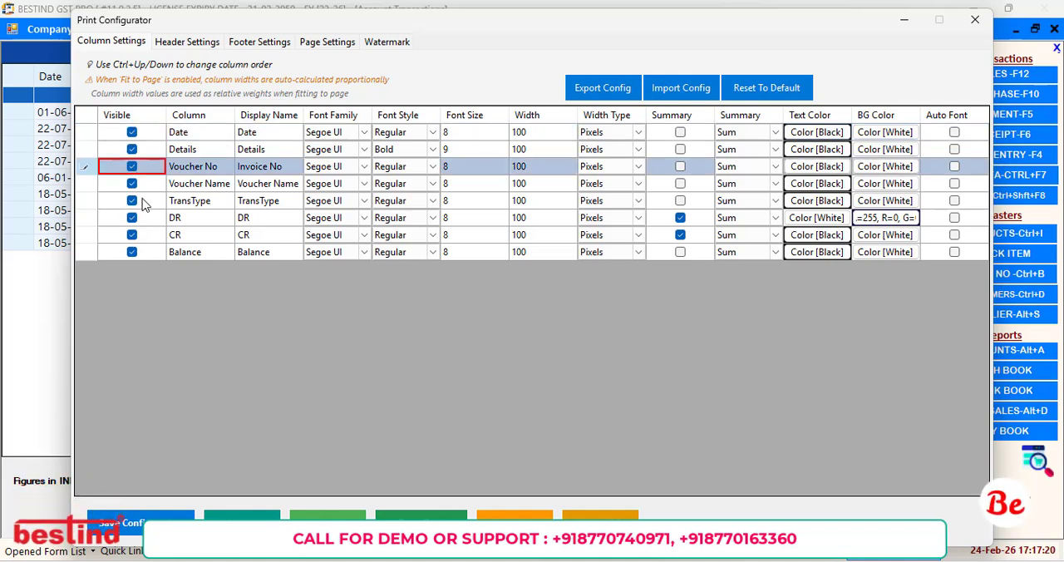
click(132, 201)
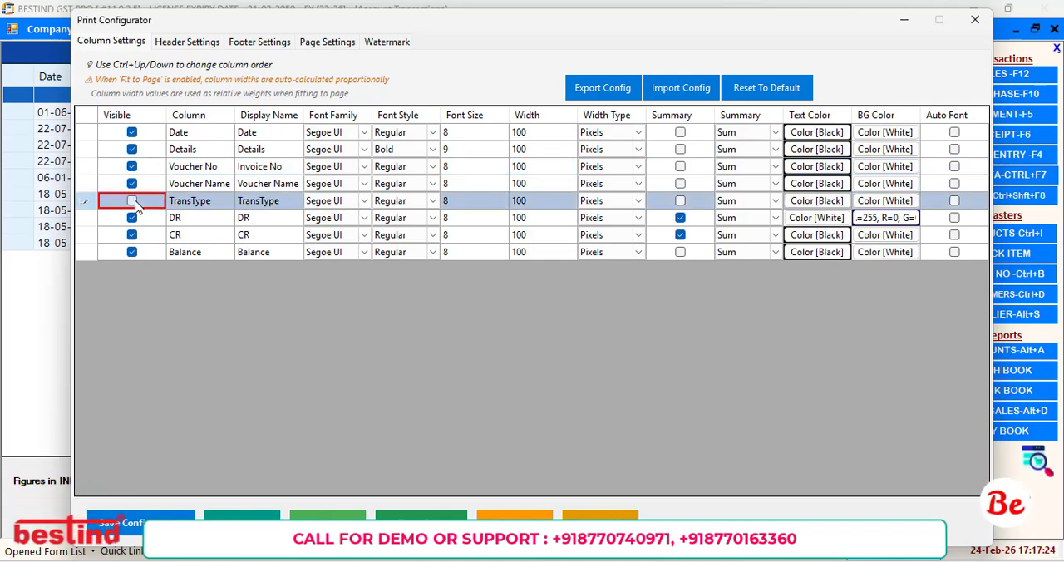
Move the configurator aside to reveal the grid and set the Voucher No column's display name to "Invoice No.".
click(280, 151)
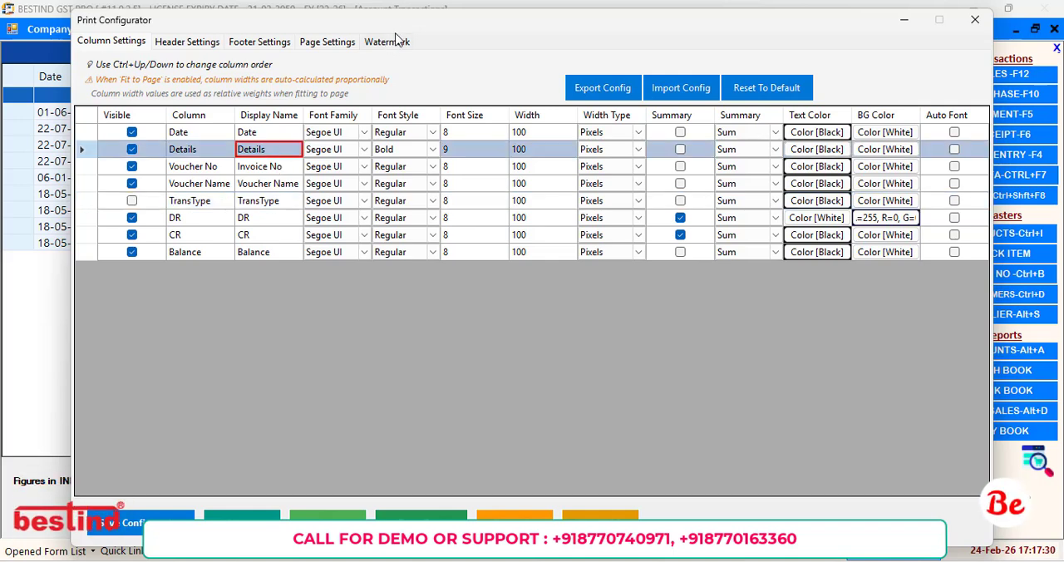
drag(413, 29, 552, 25)
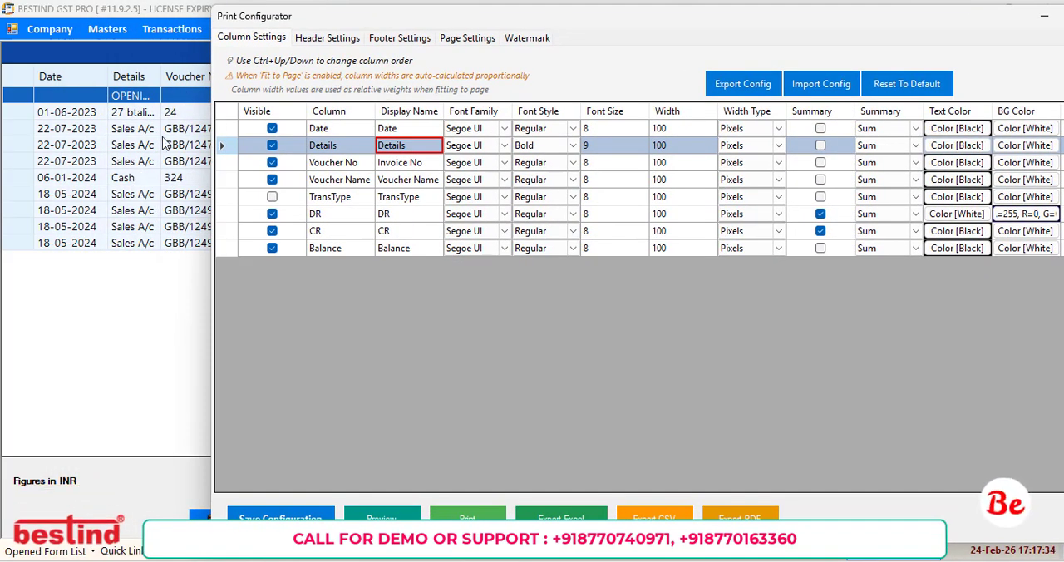
drag(414, 13, 513, 6)
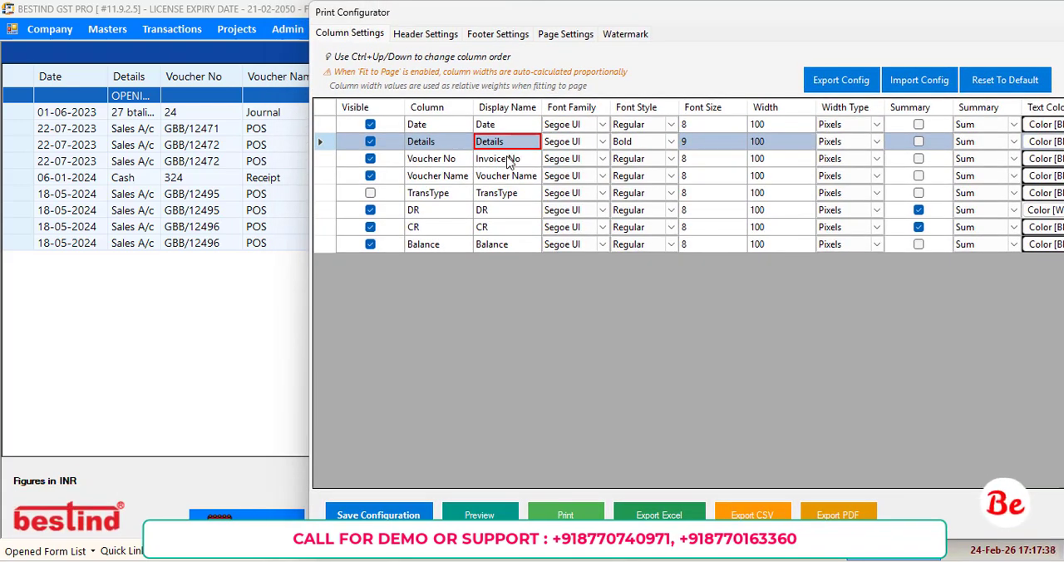
click(509, 159)
text(re)
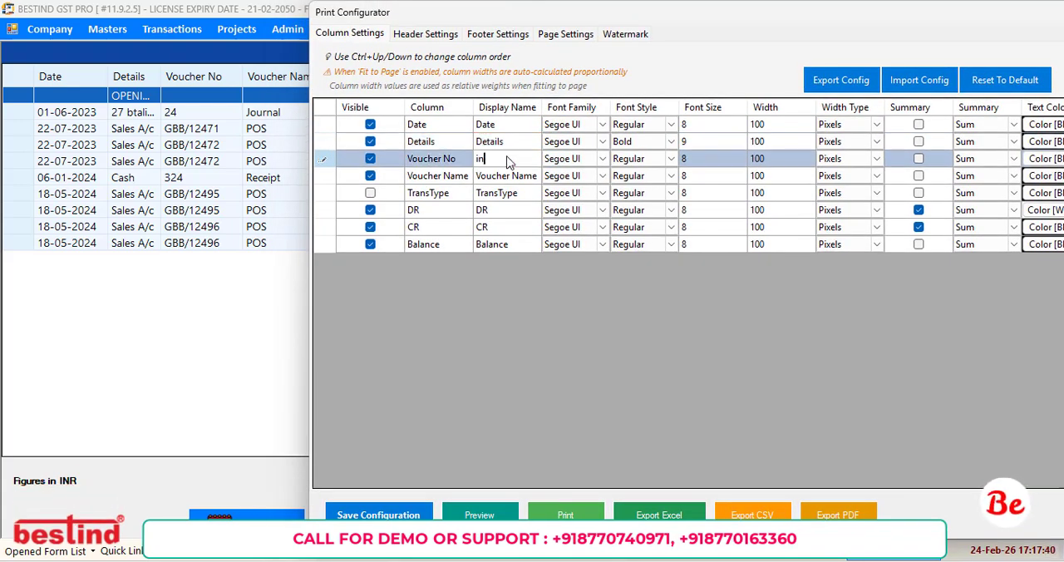
key(BackSpace)
key(BackSpace)
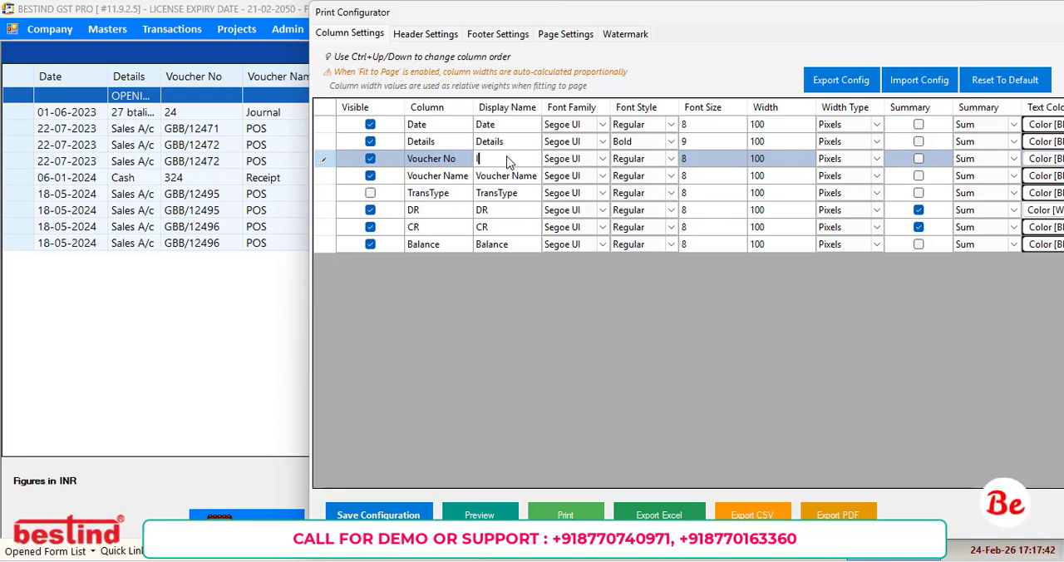
text(Invoice No.)
click(698, 163)
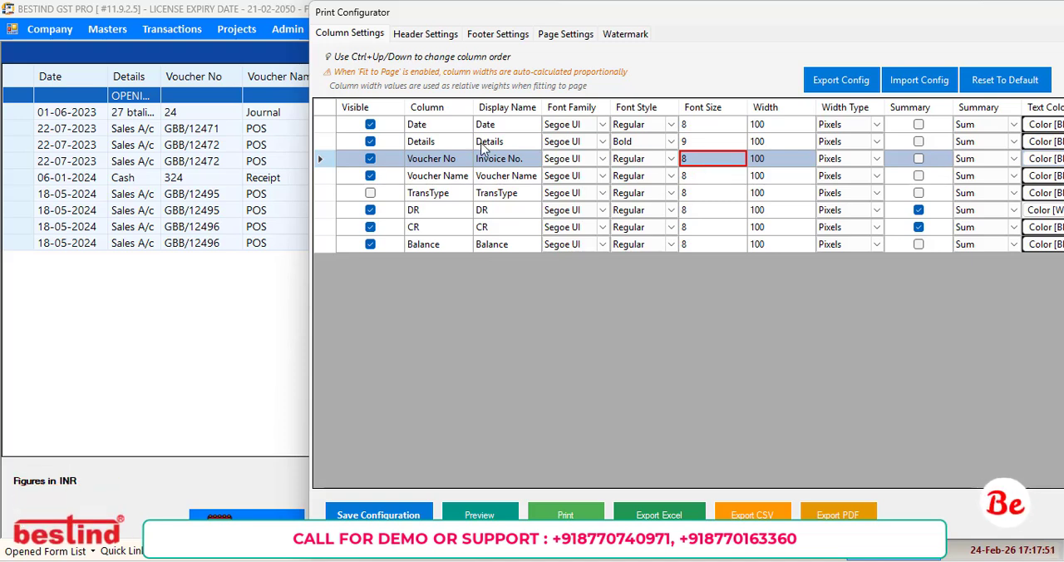
Set the Details column's font size to 8 after trying 10.
click(703, 142)
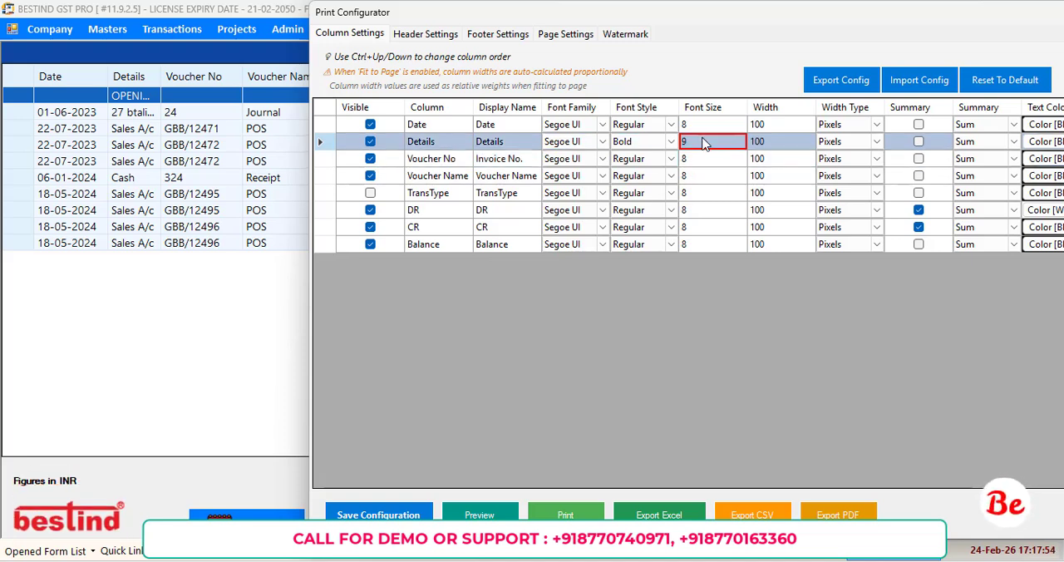
text(10)
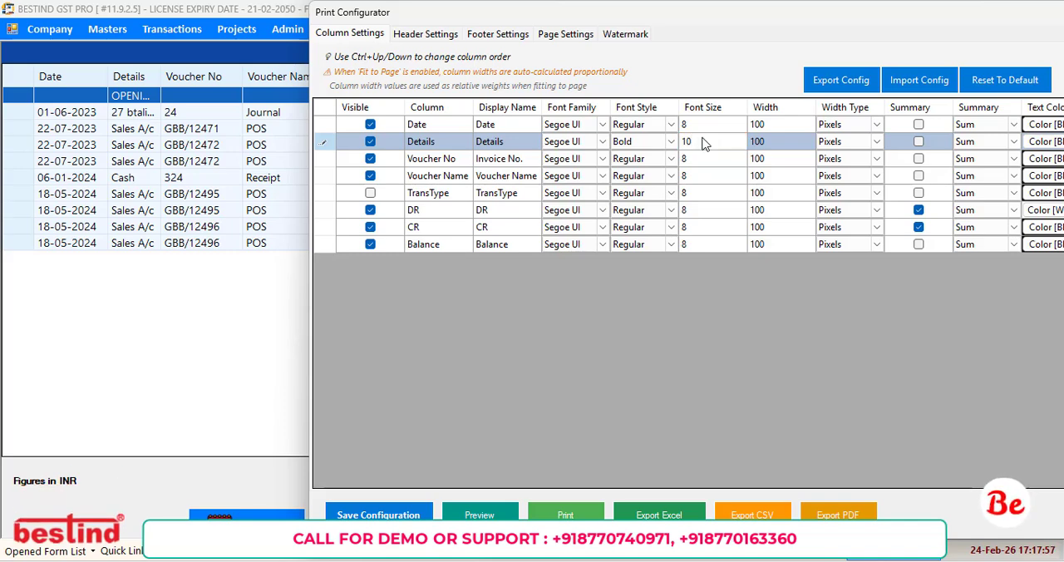
key(Return)
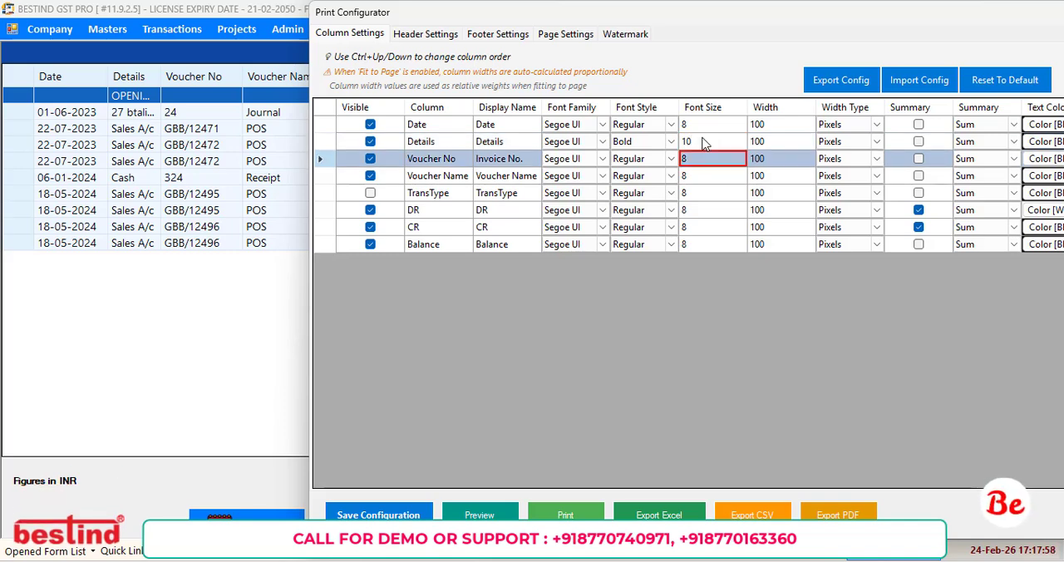
click(703, 142)
text(8)
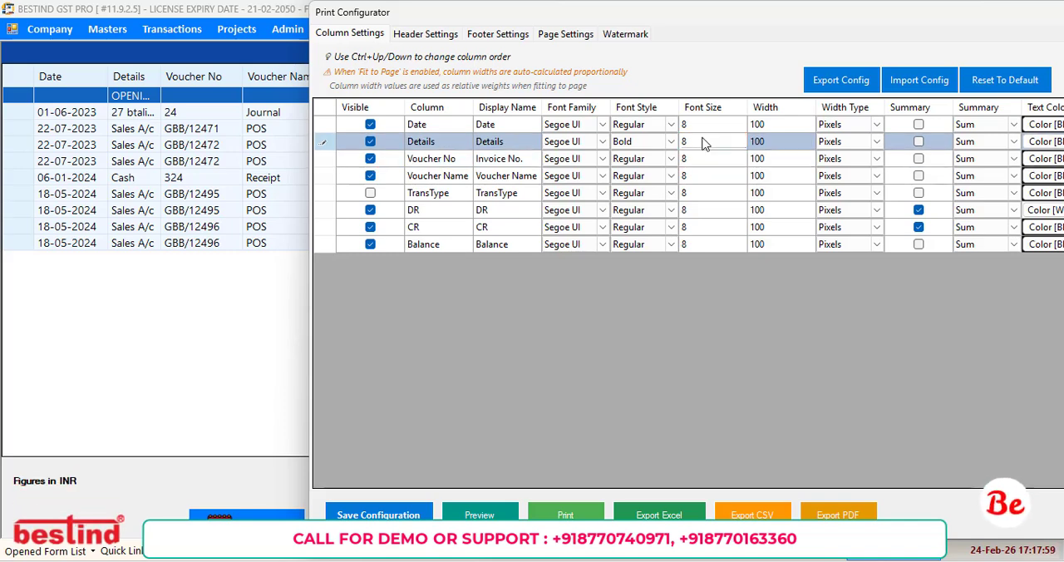
key(Return)
Set the Balance column's font size to 10.
key(Down)
key(Down)
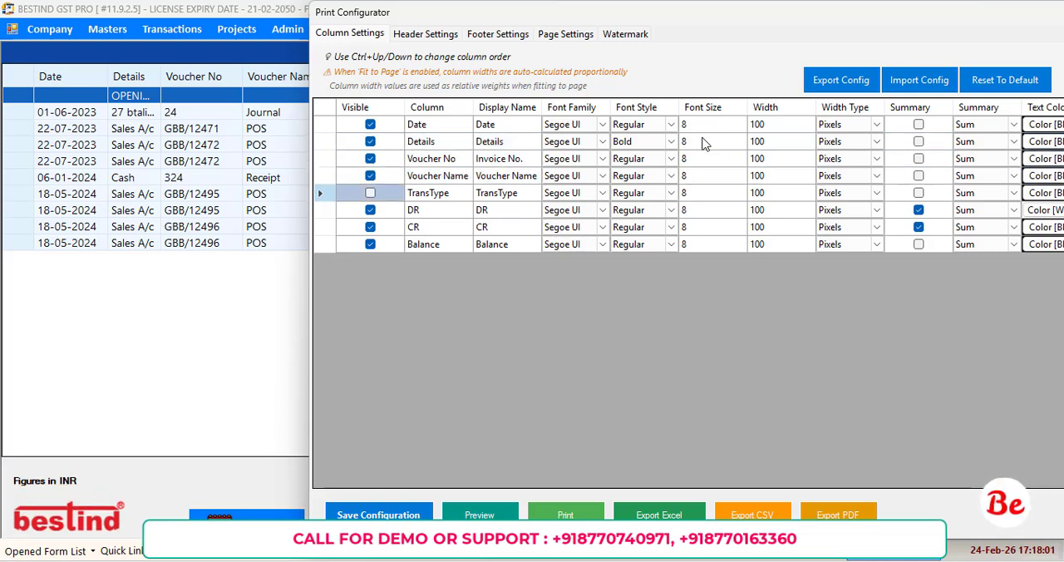
key(Down)
key(Down)
key(Down)
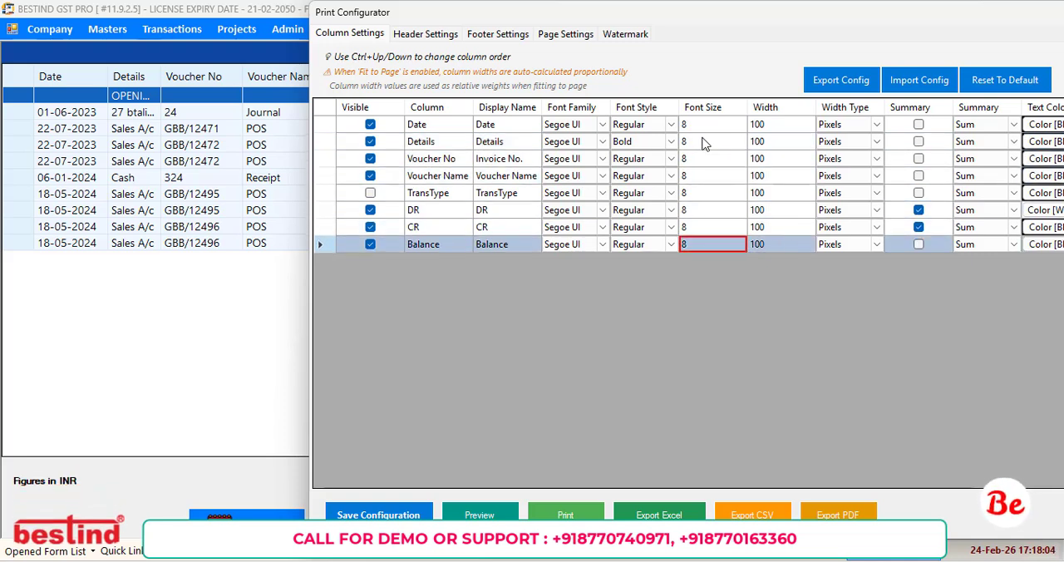
text(10)
key(Return)
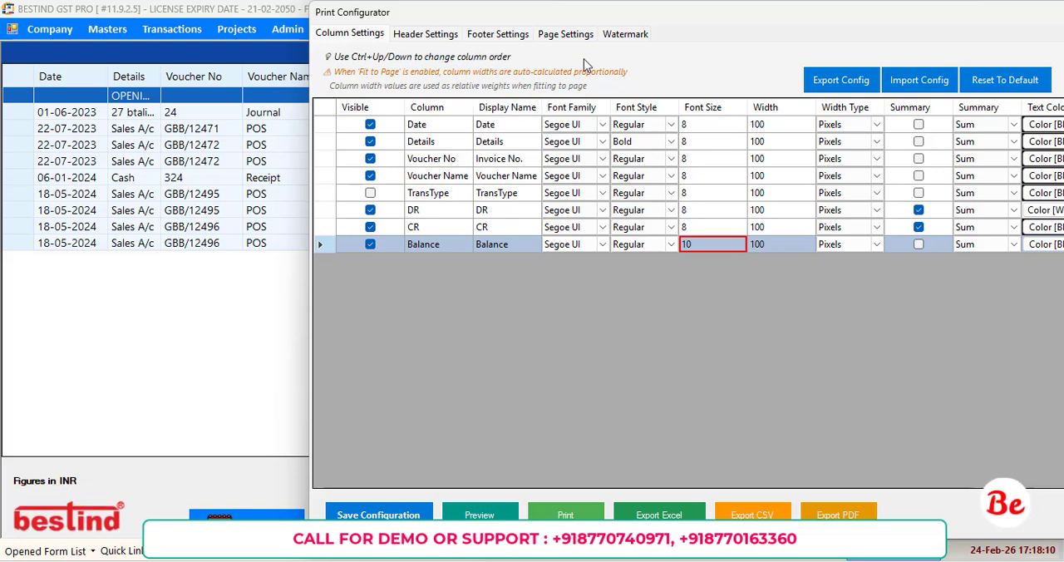
Reposition the configurator to expose the summary columns and review the summary functions offered for the DR column.
drag(632, 20, 515, 251)
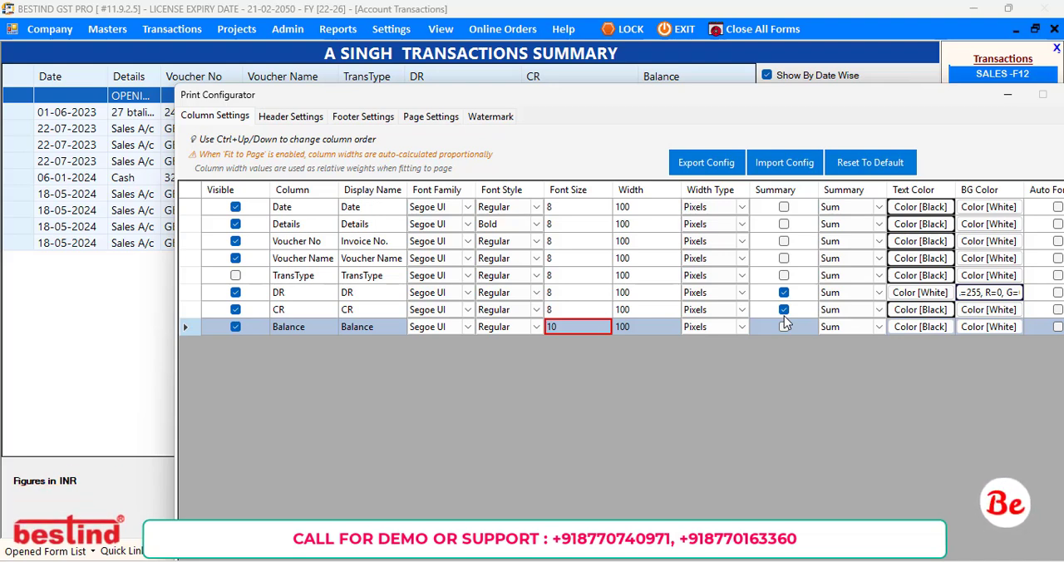
click(877, 296)
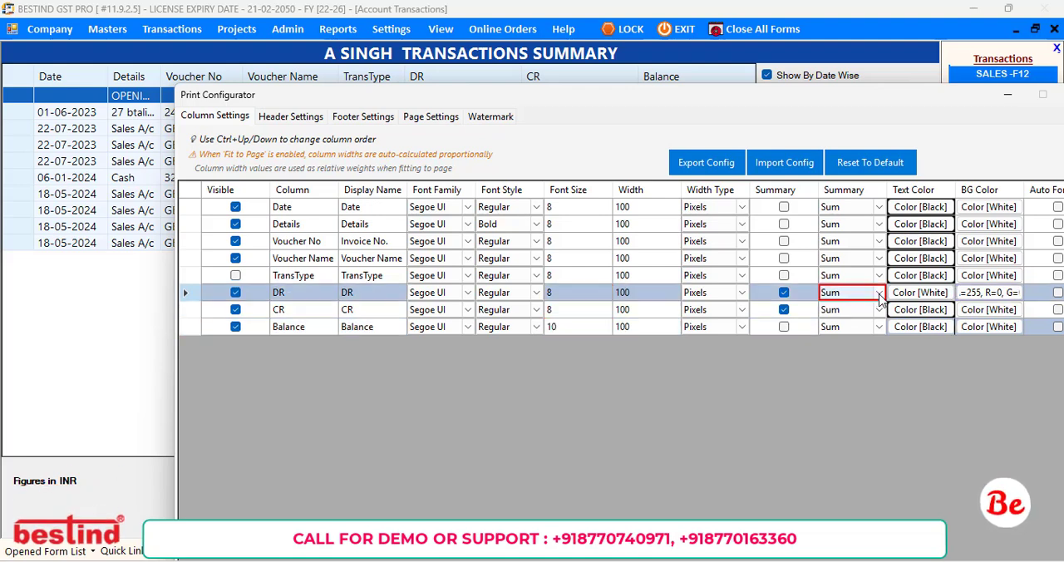
click(879, 296)
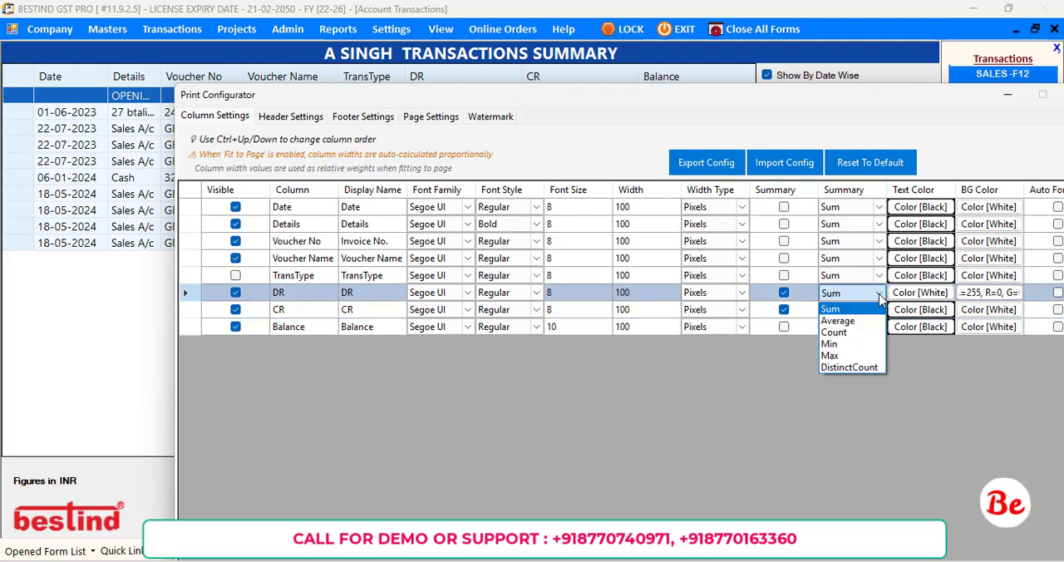
click(879, 296)
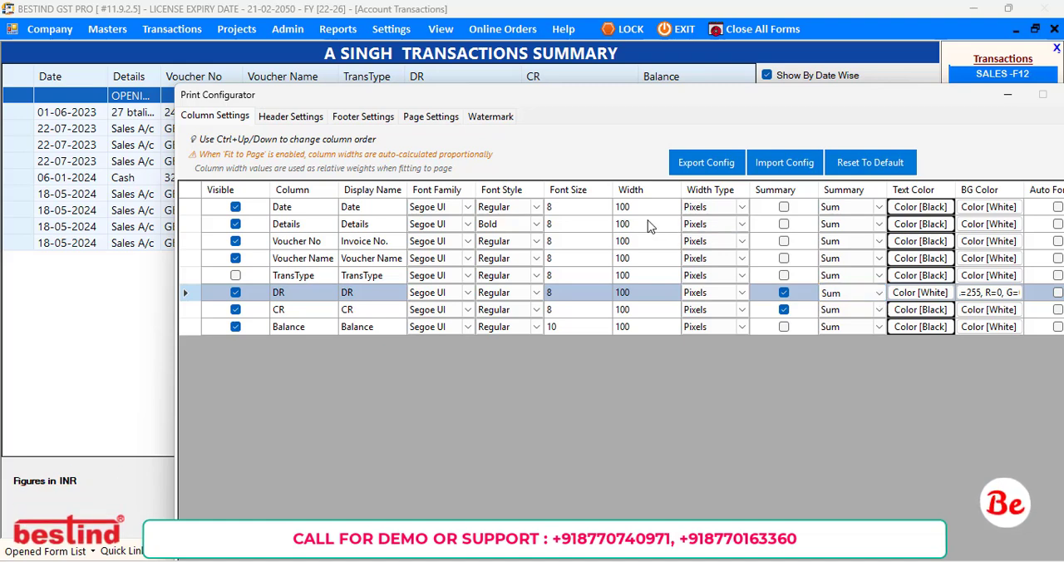
Set the Voucher No column's summary function to Count and enable its summary.
click(879, 243)
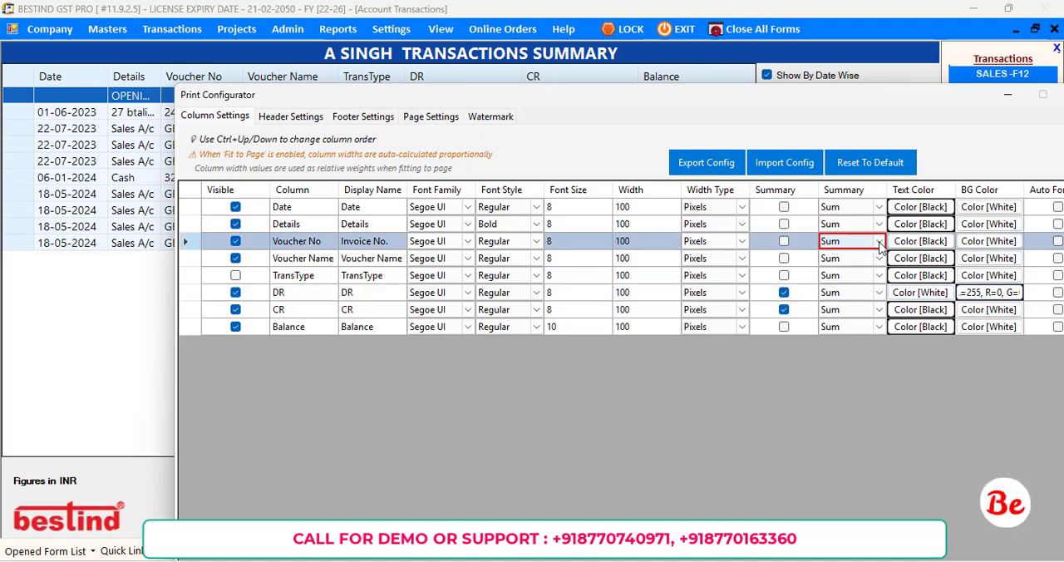
click(879, 243)
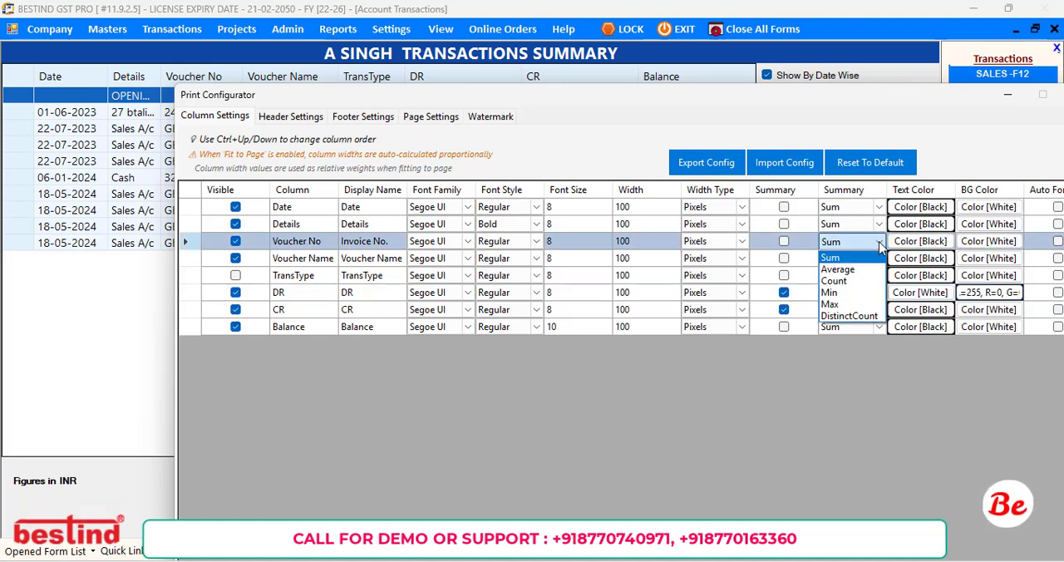
click(834, 281)
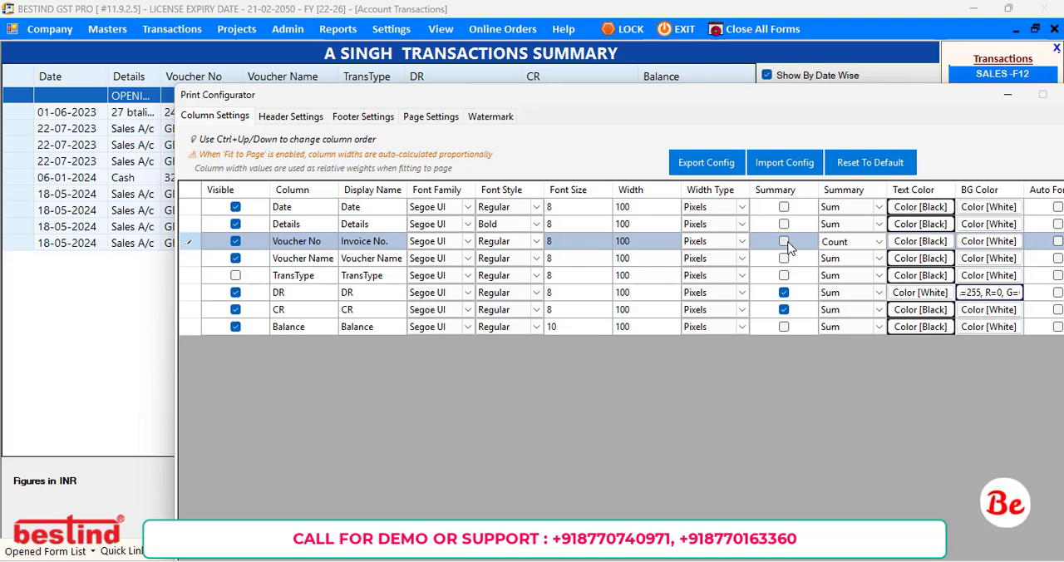
click(783, 241)
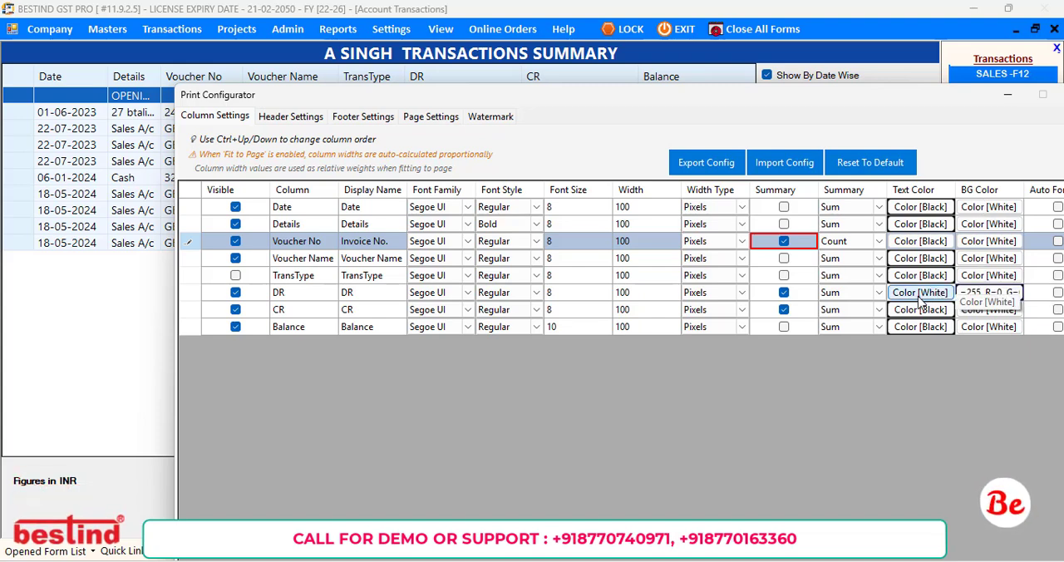
Inspect the DR column's background colour in the colour picker and accept the selected dark navy.
click(995, 296)
click(994, 295)
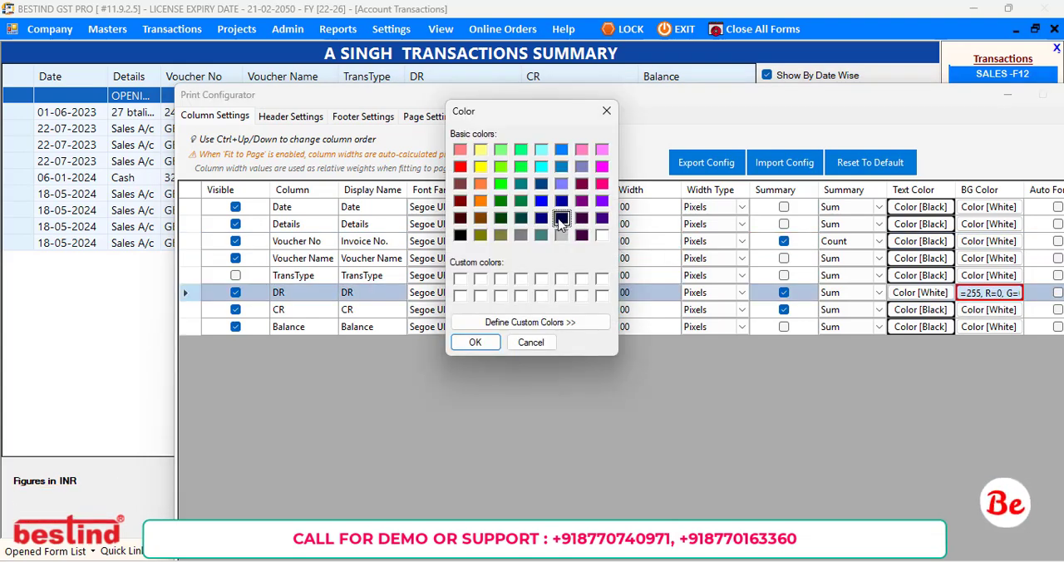
click(481, 344)
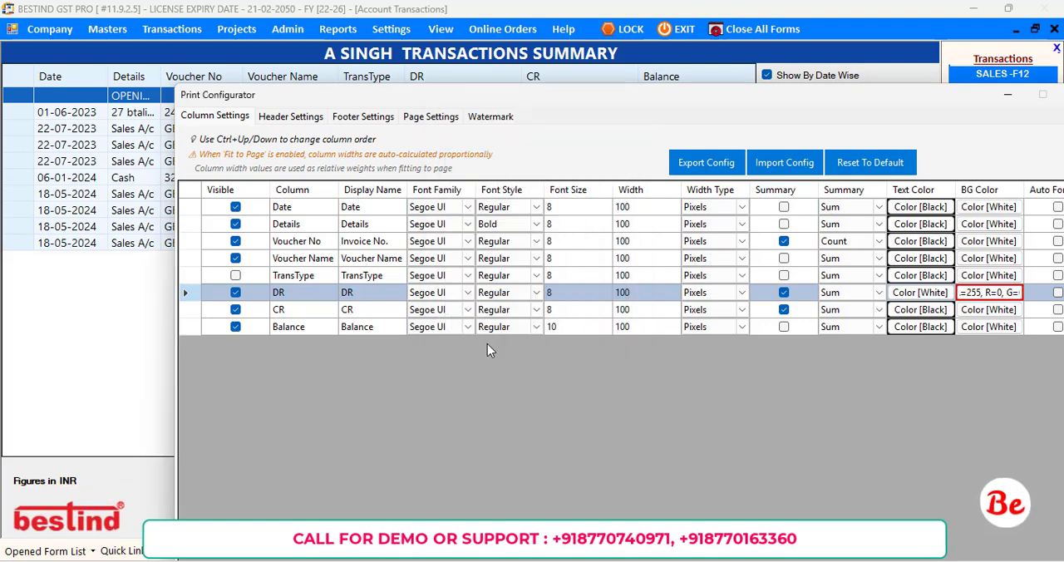
Set the Balance column's text colour to white and its background colour to green.
click(917, 327)
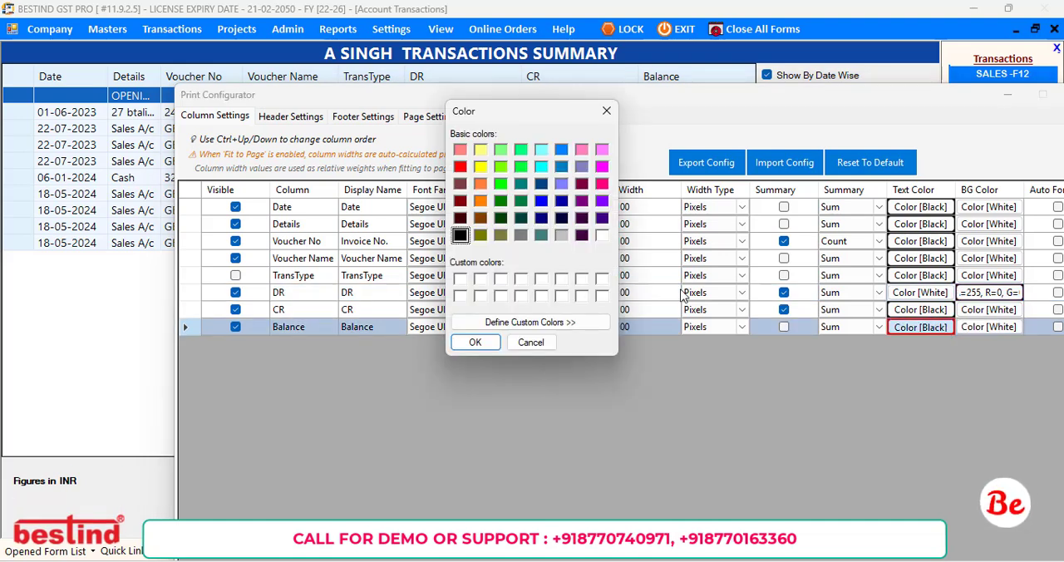
click(602, 236)
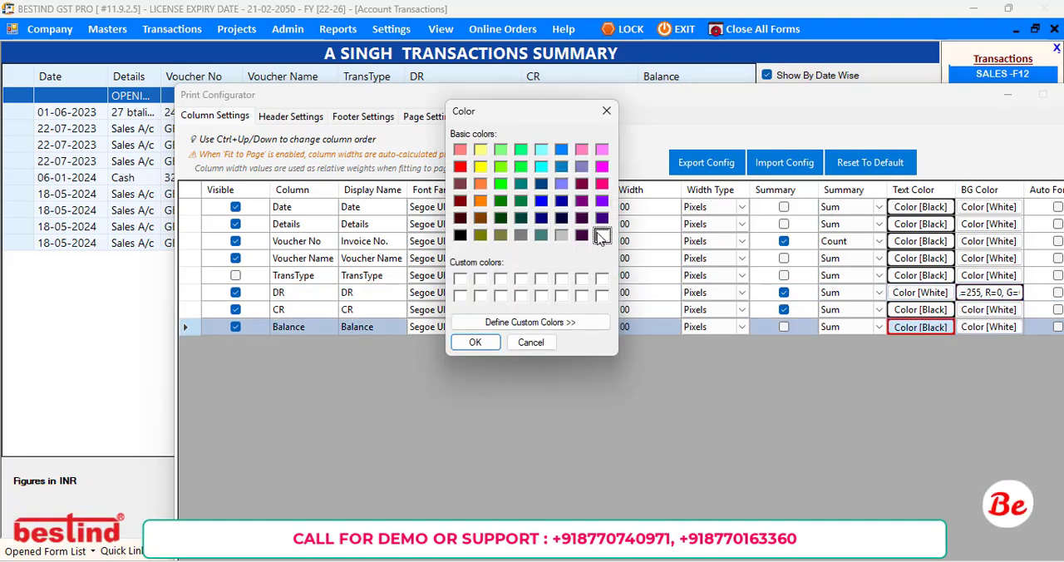
click(474, 345)
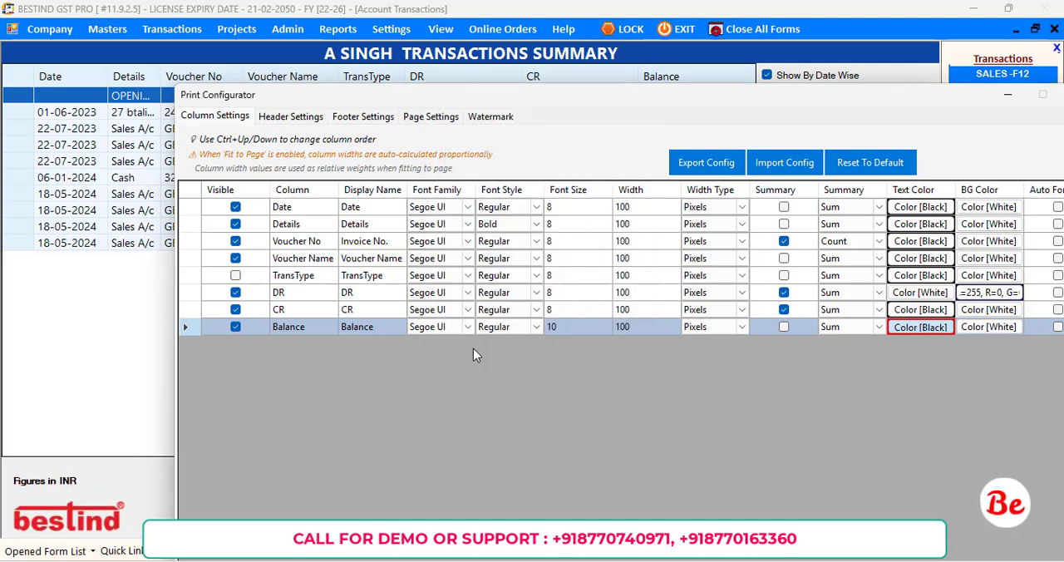
click(985, 326)
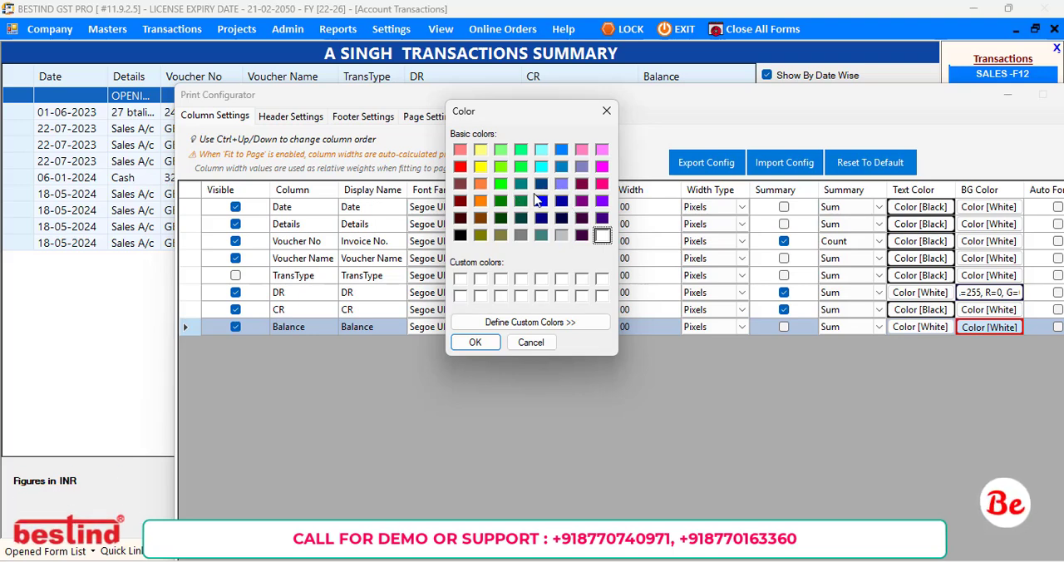
click(502, 202)
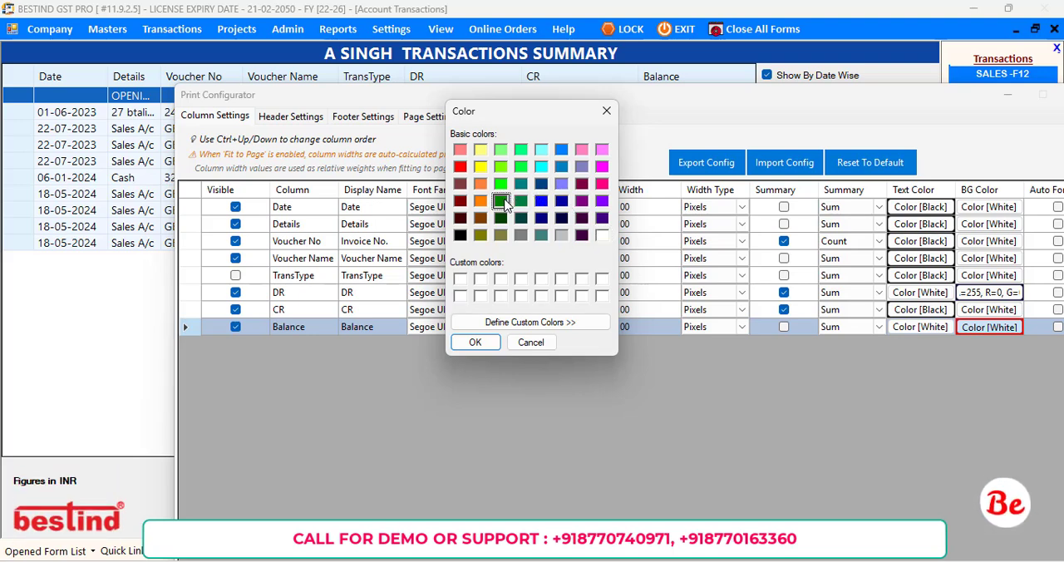
click(482, 344)
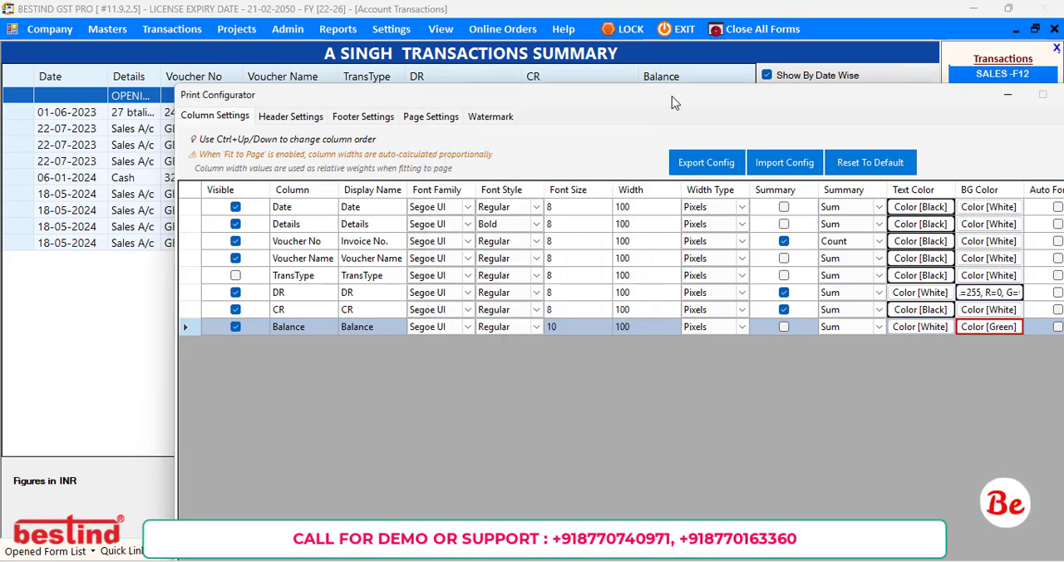
Save the customized column configuration and dismiss the confirmation.
drag(675, 103, 585, 39)
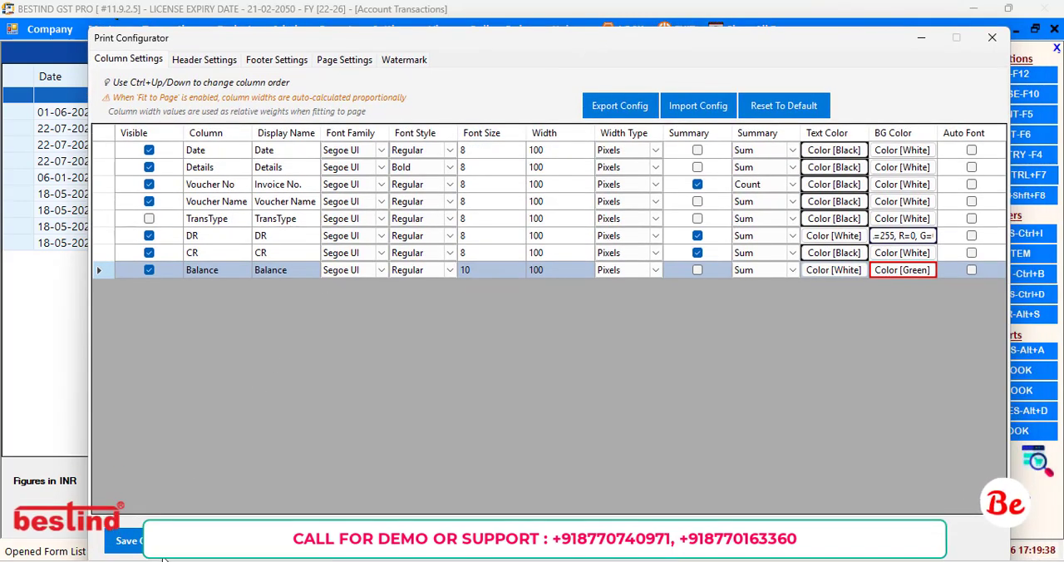
click(123, 540)
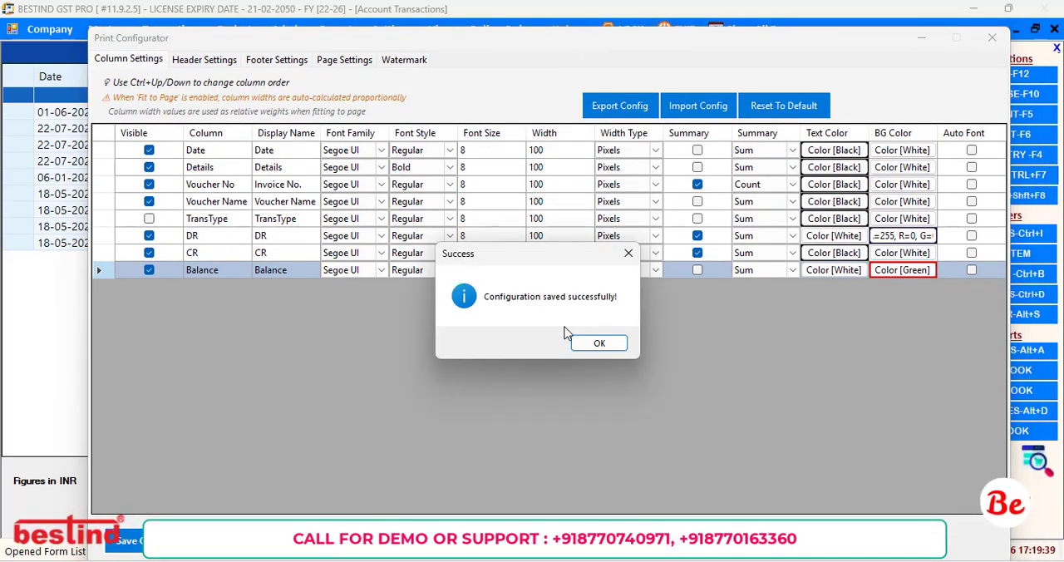
click(585, 343)
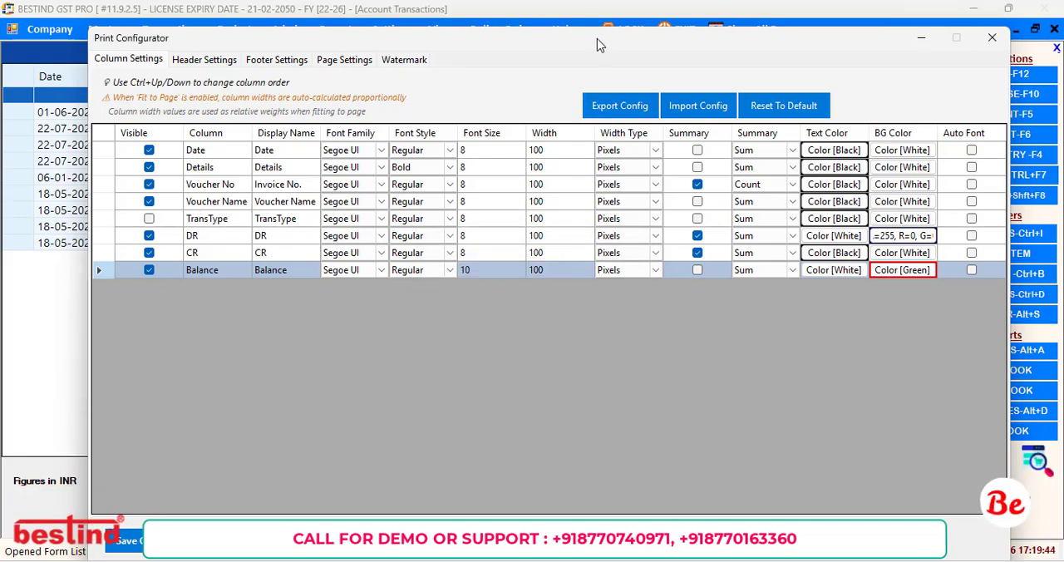
Review the header settings, try showing the date range, and move the configurator to compare with the report's dates.
drag(595, 43, 558, 45)
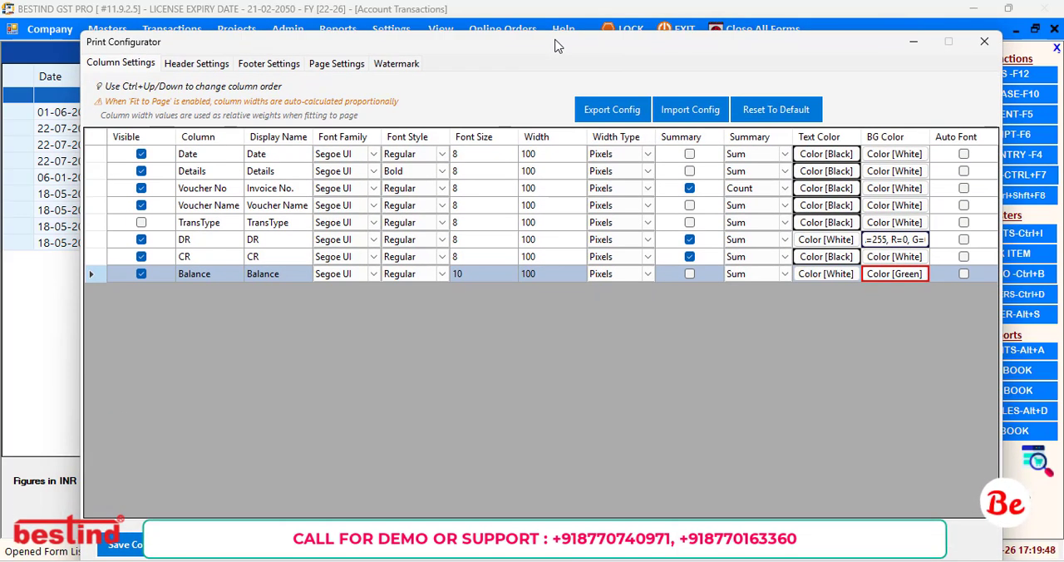
click(196, 65)
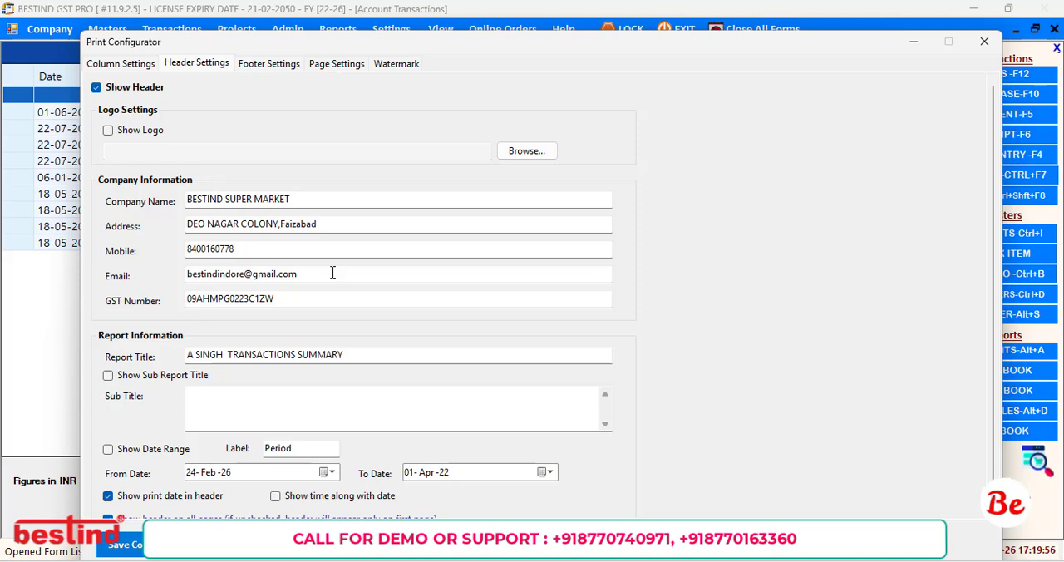
scroll(337, 241, down, 1)
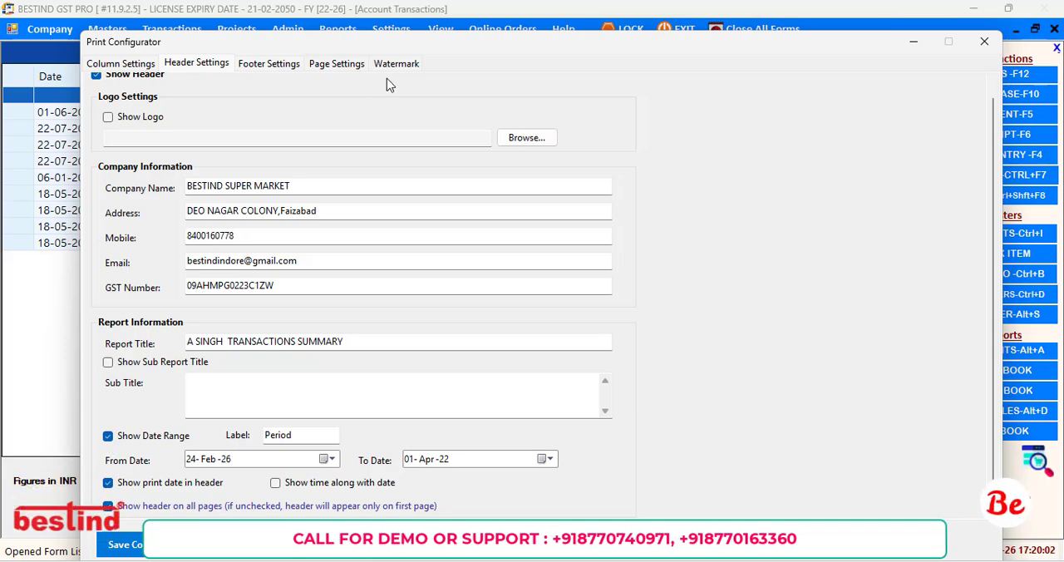
drag(460, 48, 388, 201)
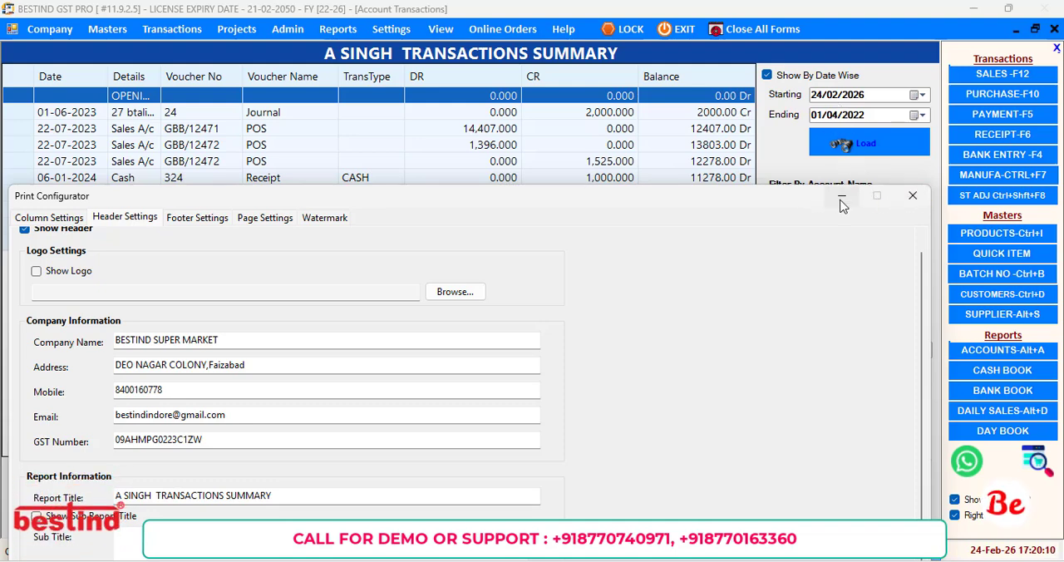
Close the configurator and reload the transactions up to 24/02/2026, first from 01/04/2025 and finally from 01/04/2023.
click(904, 194)
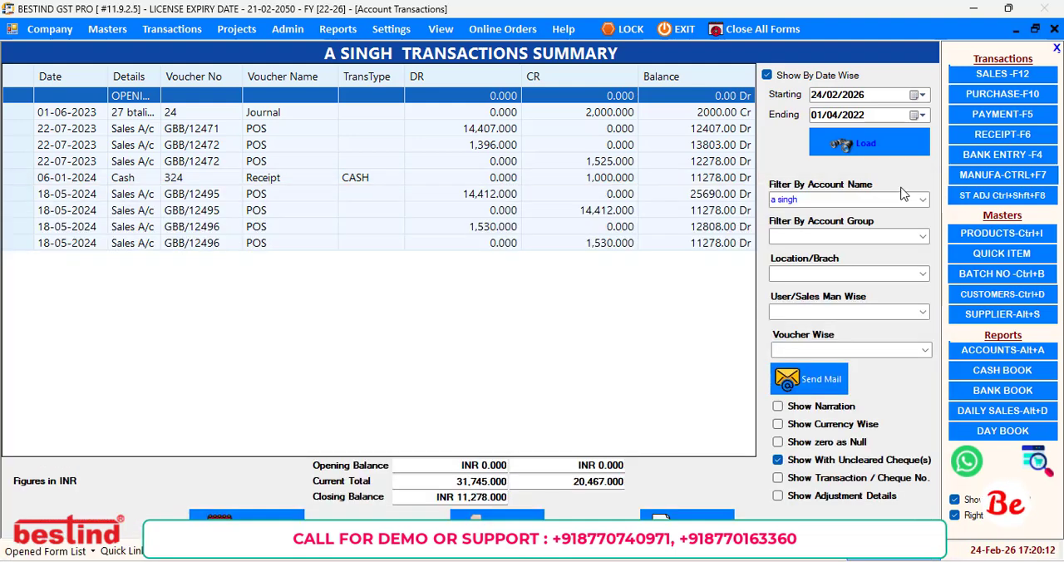
click(818, 97)
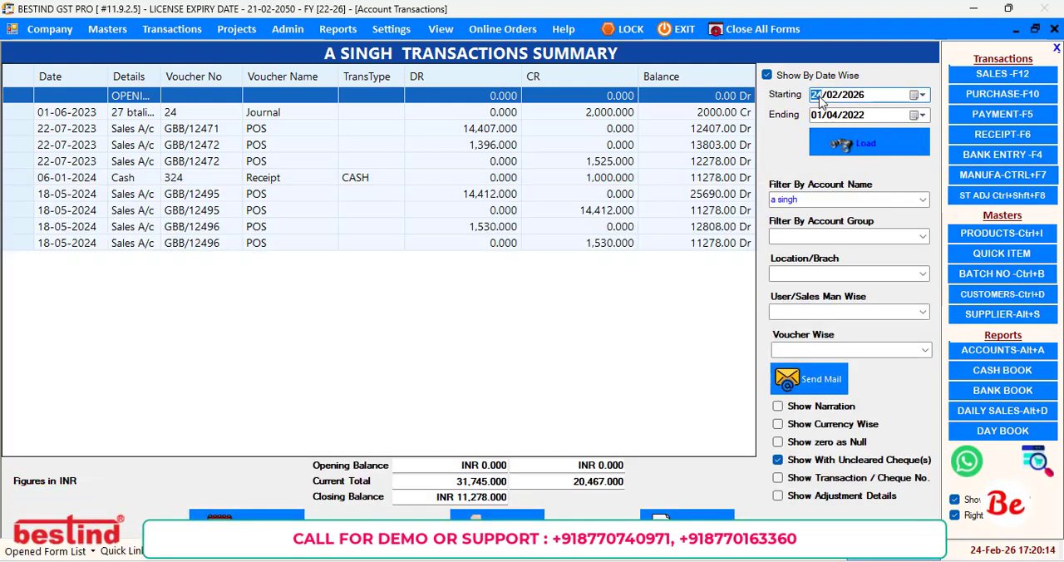
text(01/04/)
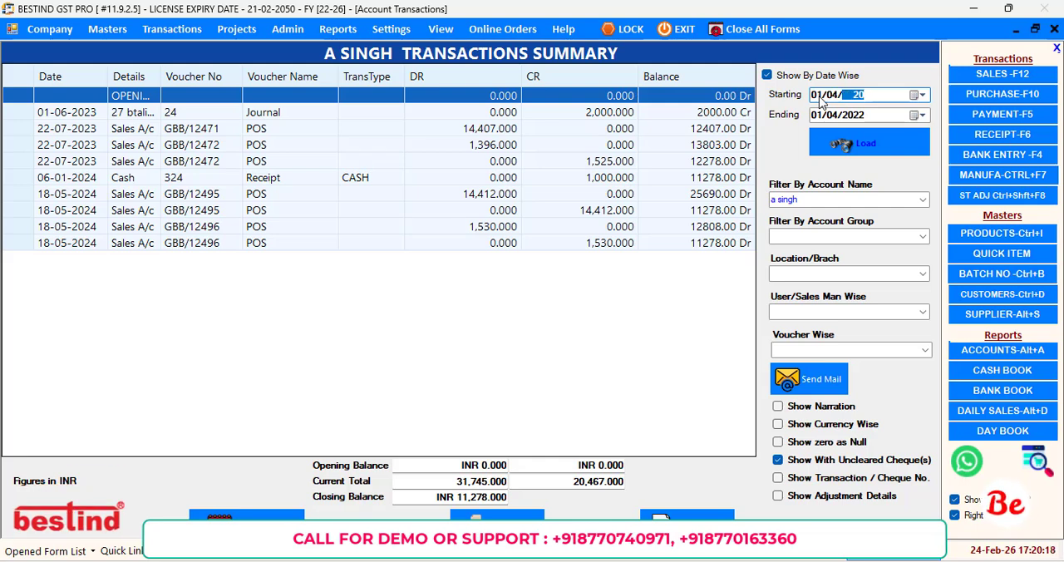
text(2025)
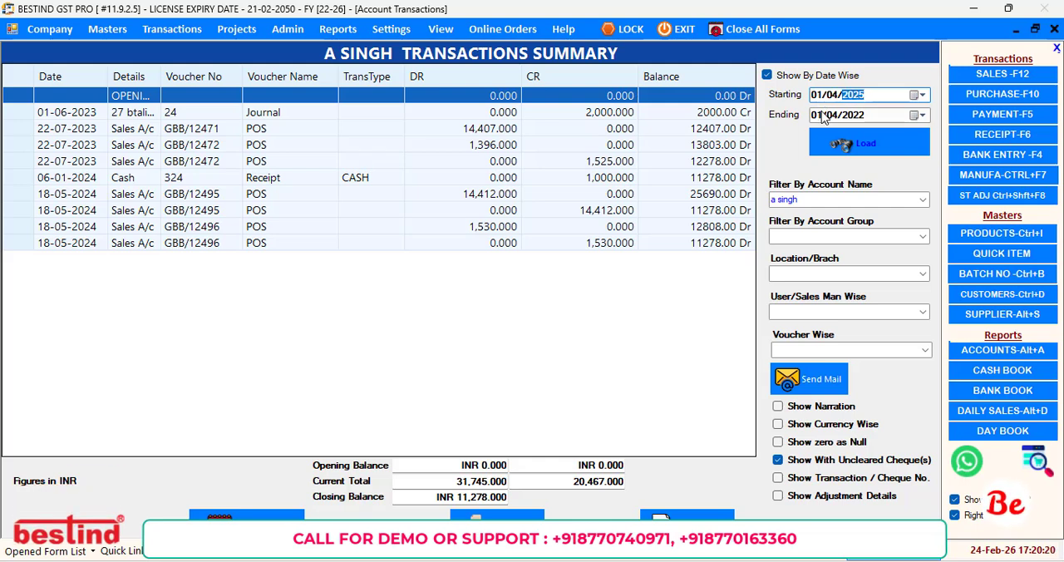
click(822, 115)
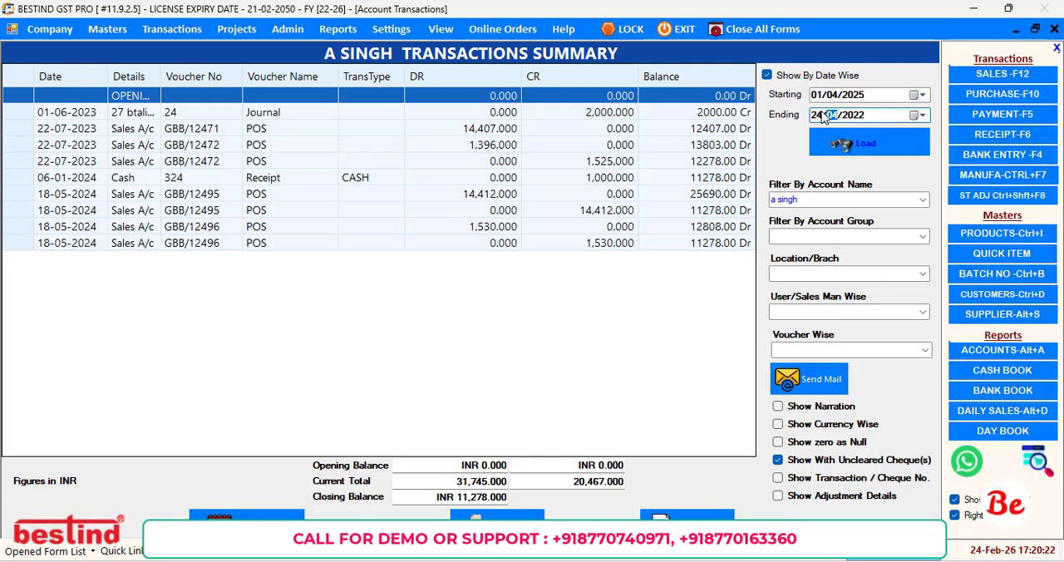
text(/20)
click(867, 145)
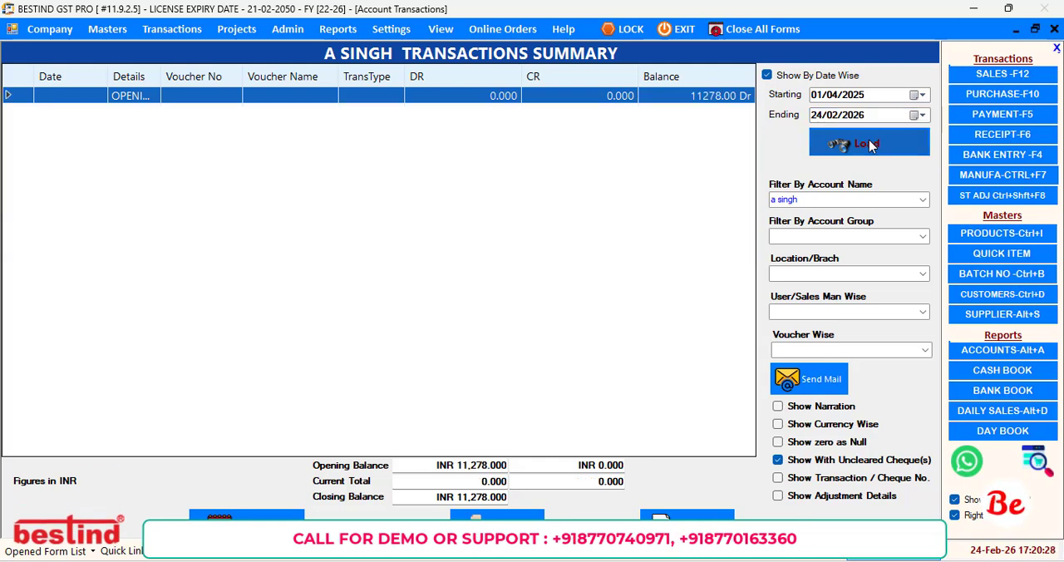
click(862, 98)
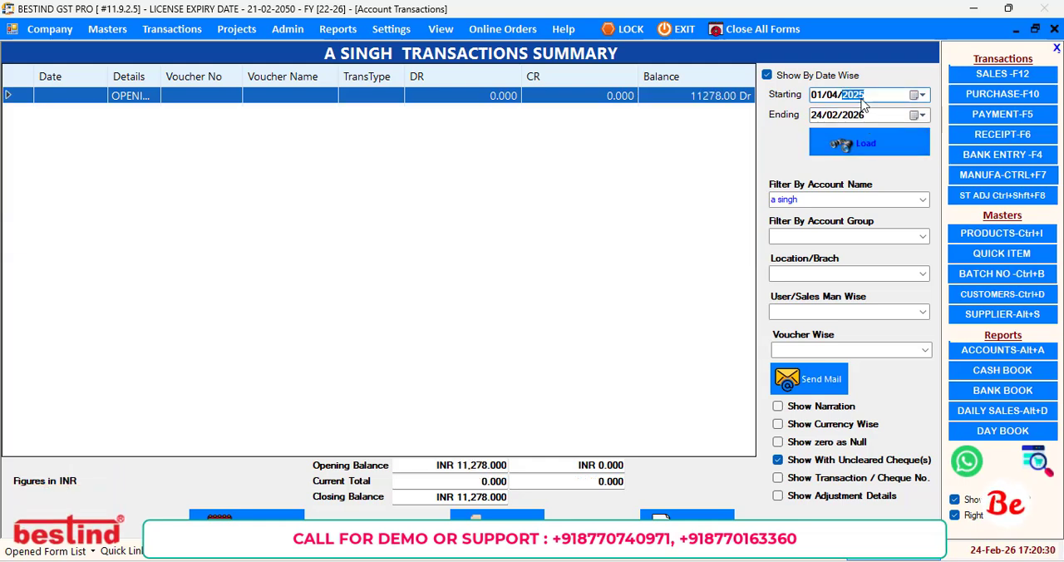
click(864, 144)
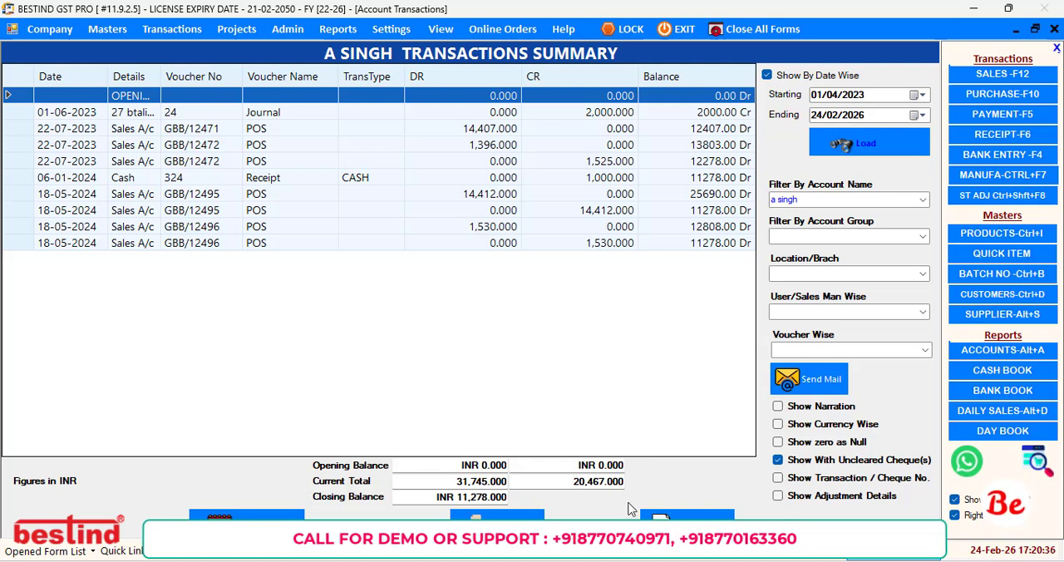
Start a customized Excel export of the reloaded transactions and open its header settings.
right_click(198, 114)
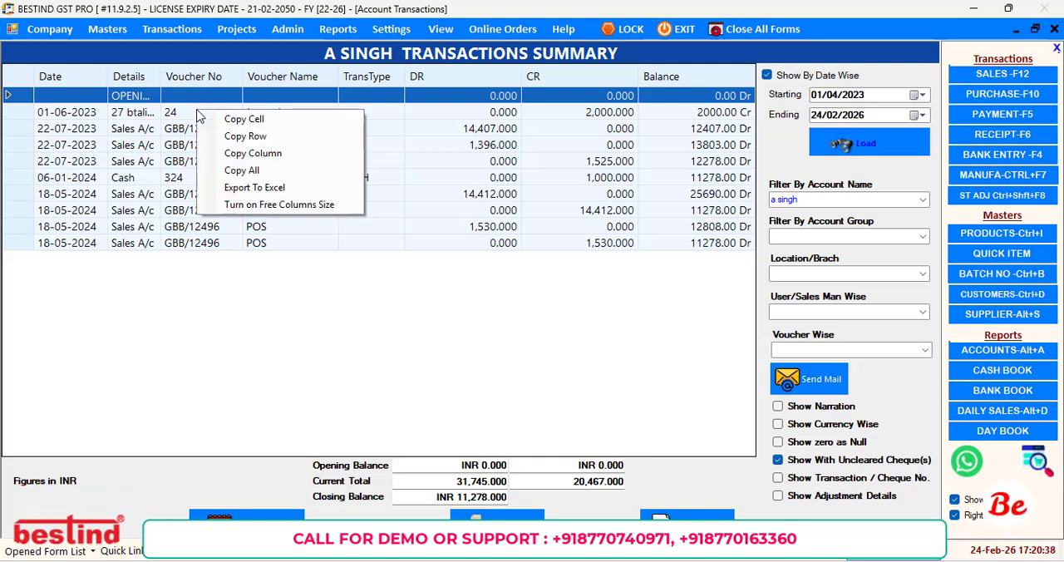
click(266, 193)
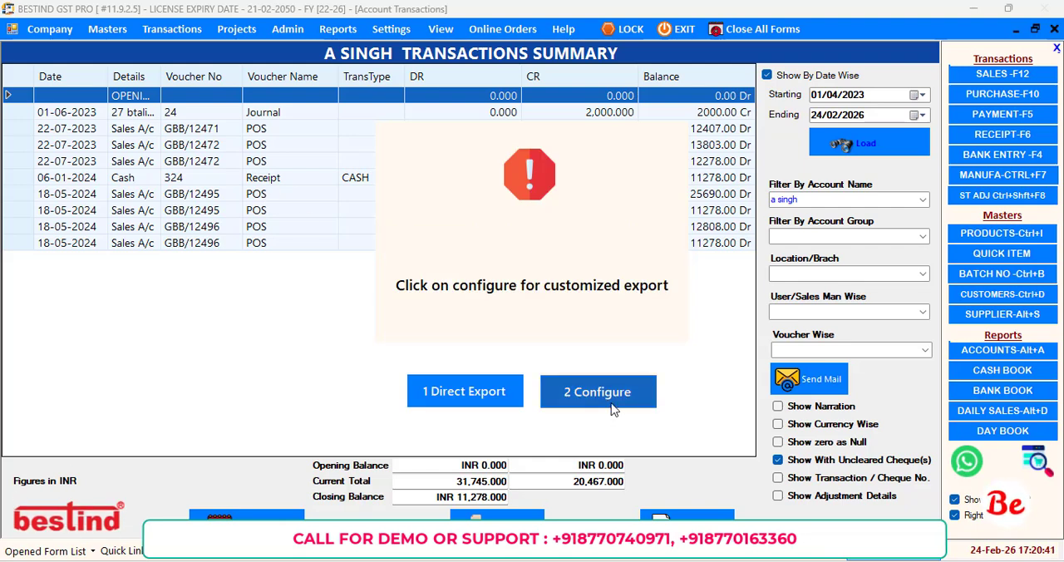
click(611, 405)
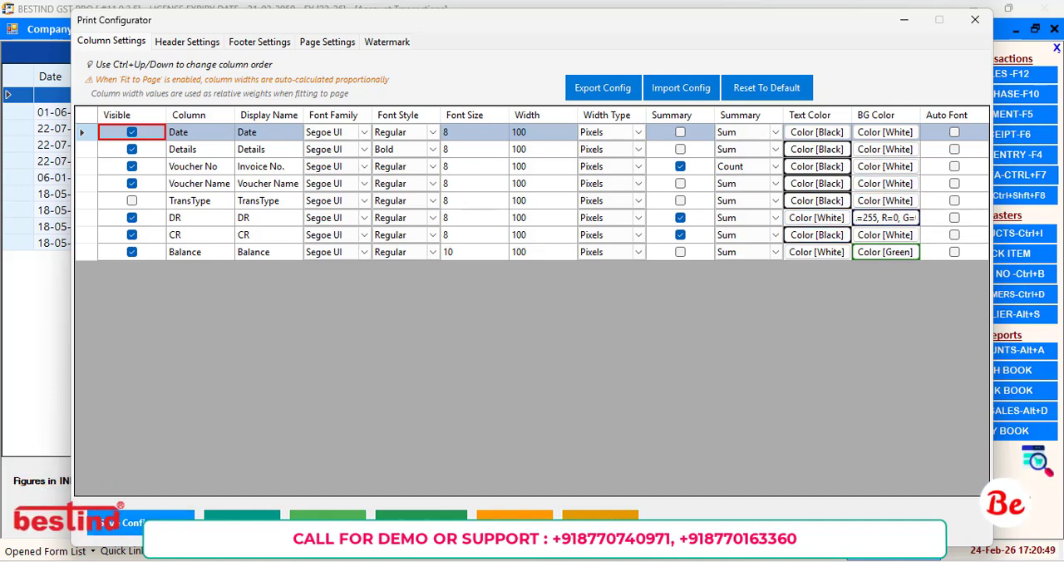
click(185, 43)
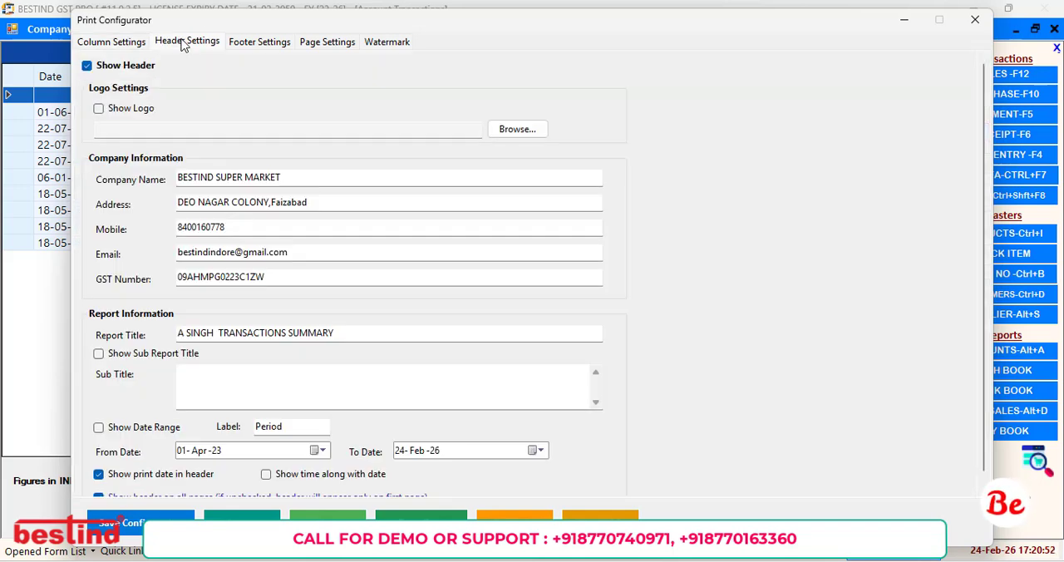
Show the date range in the report header, save the configuration and dismiss the confirmation.
click(143, 430)
click(115, 522)
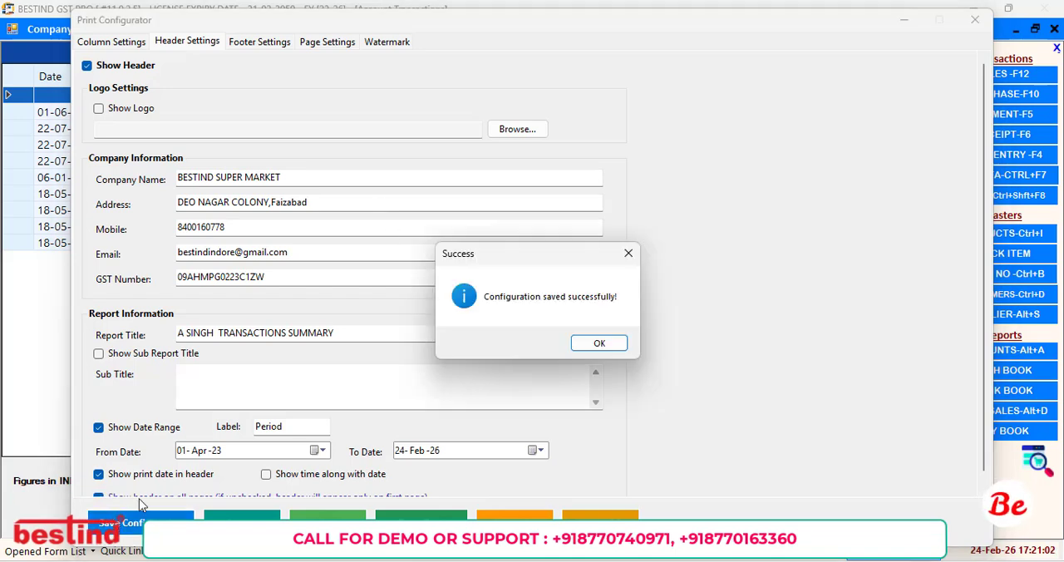
click(598, 343)
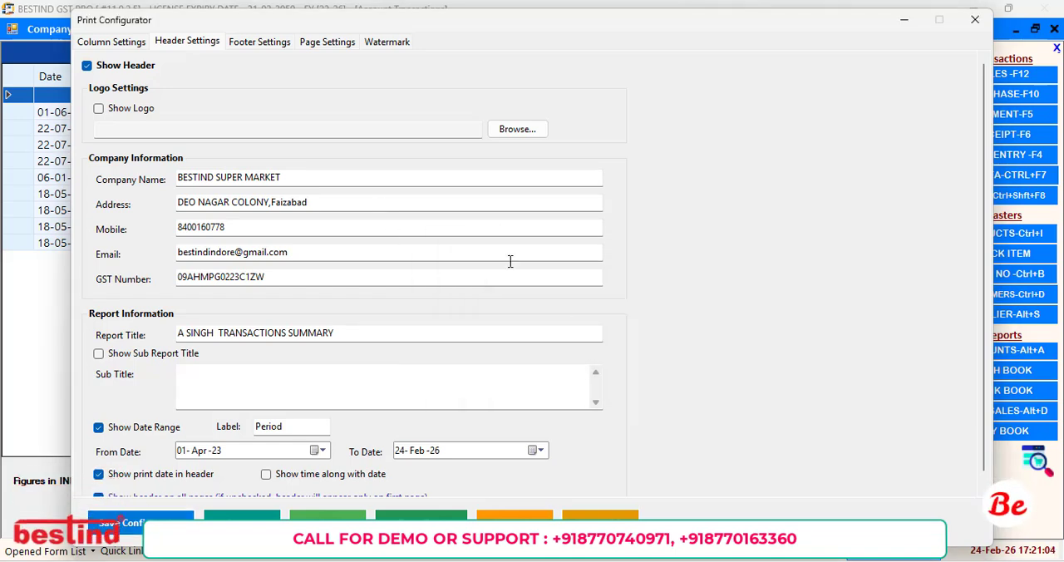
In the page settings, set the alternating row color to light gray and the header row color to dark teal.
click(274, 41)
click(328, 43)
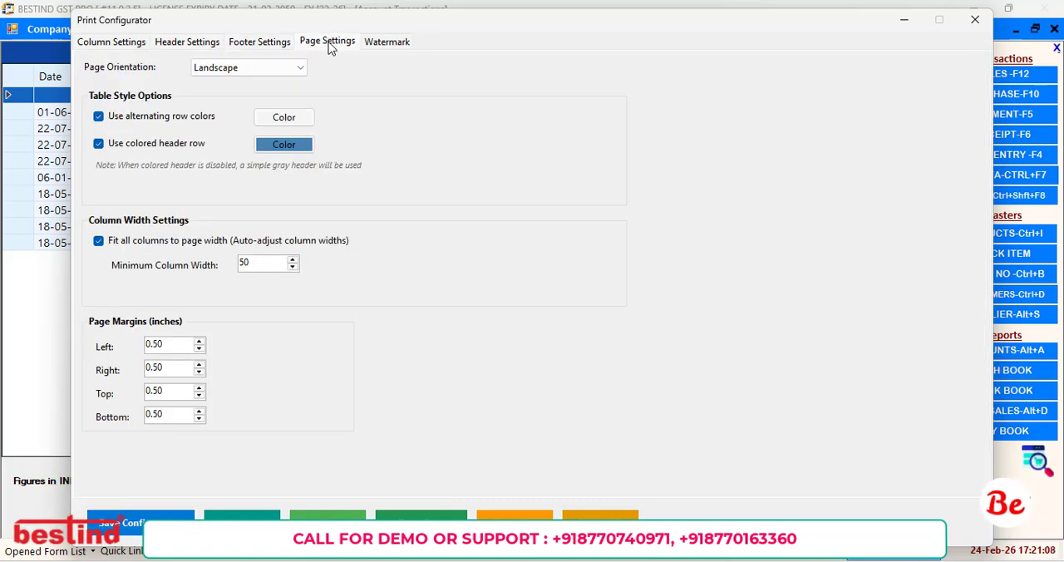
click(283, 117)
click(562, 235)
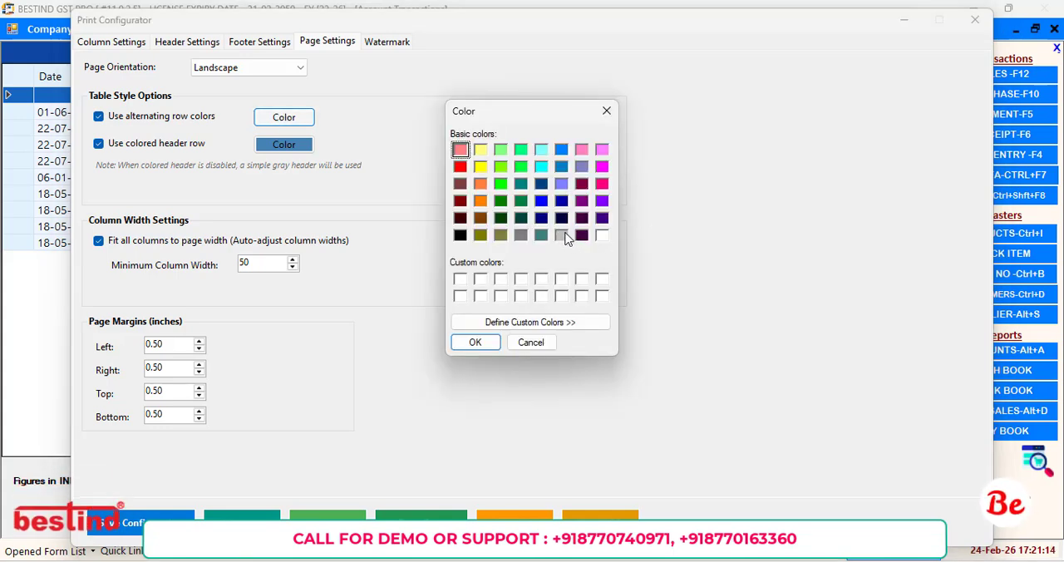
click(475, 343)
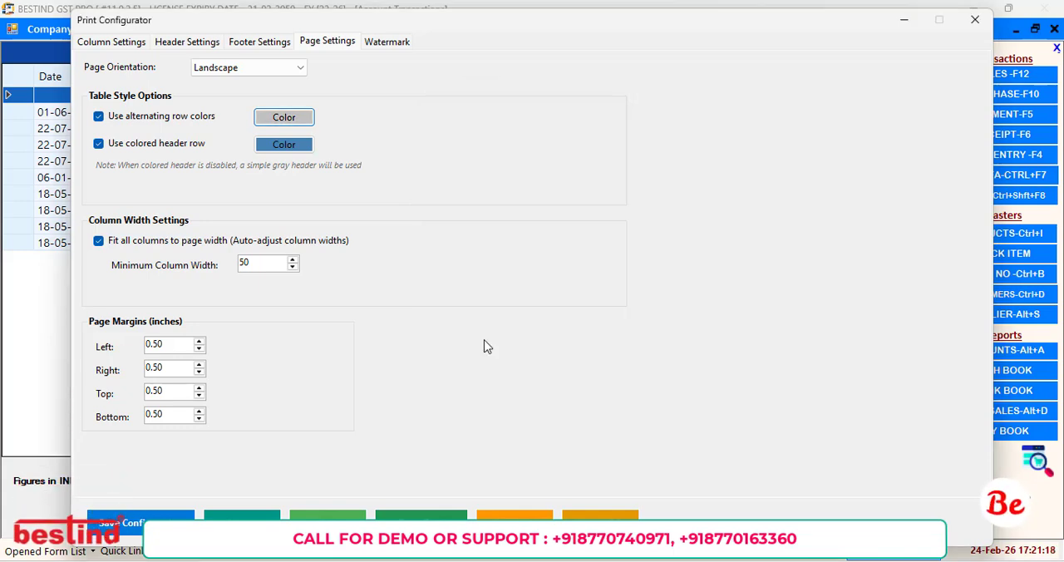
click(293, 150)
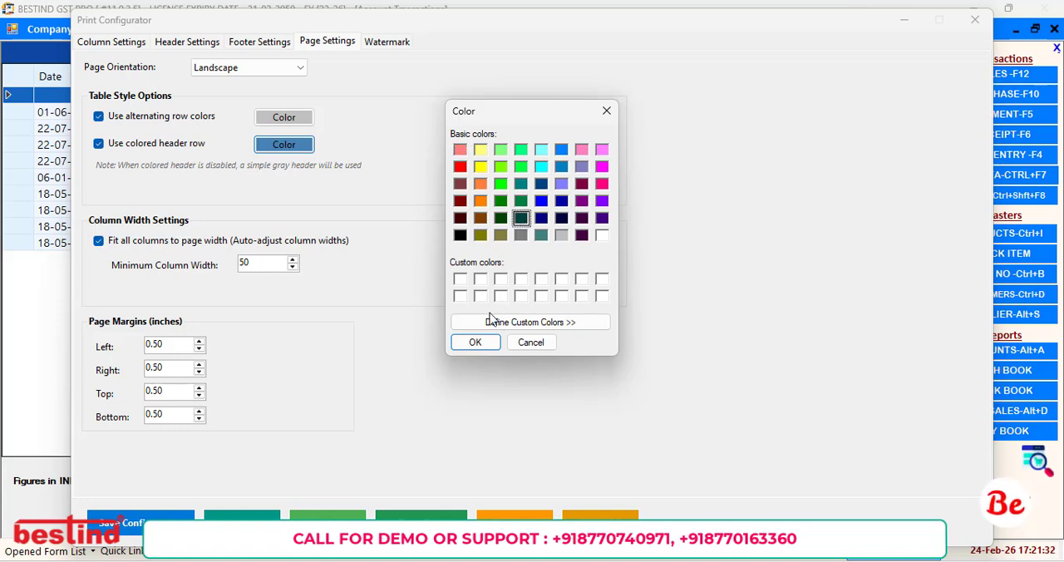
click(474, 341)
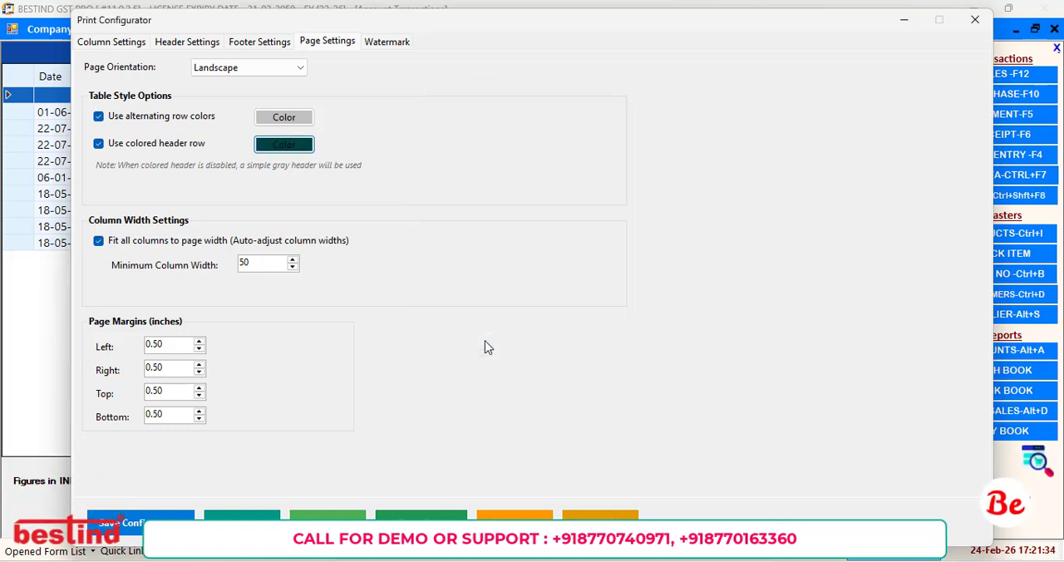
Save the page style configuration and check the transactions report in the print preview.
click(165, 520)
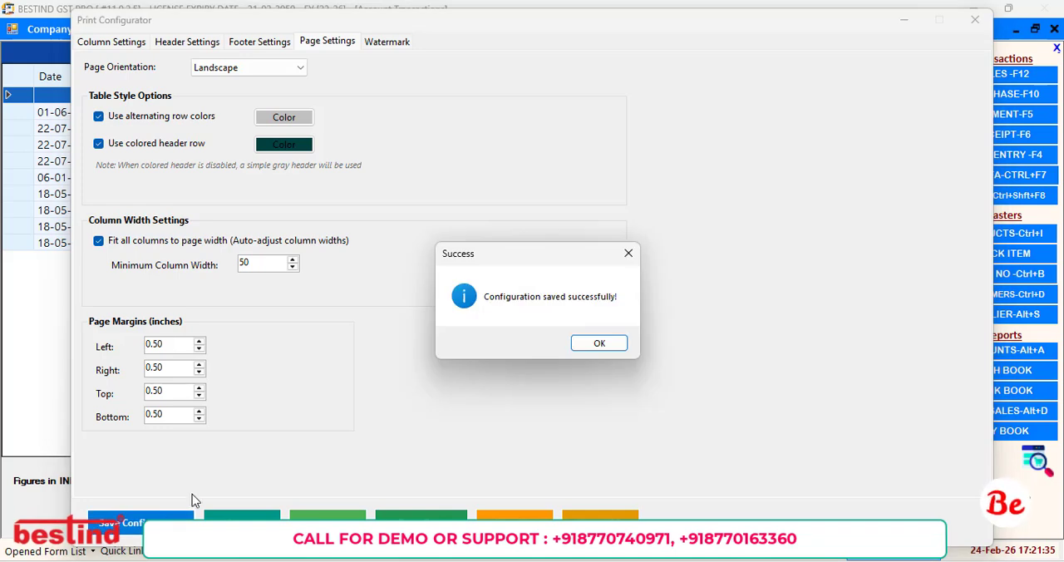
click(599, 344)
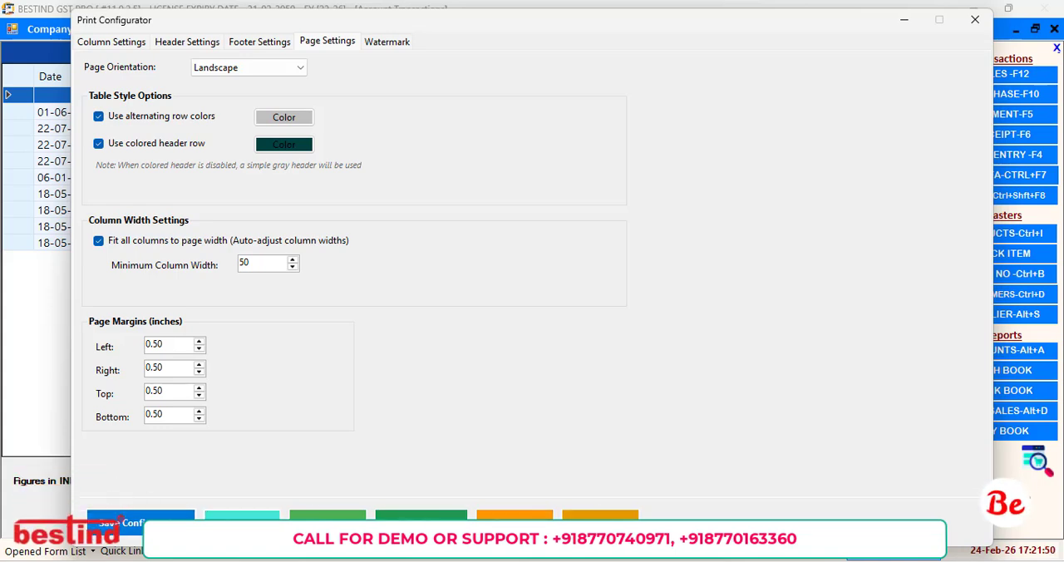
click(241, 515)
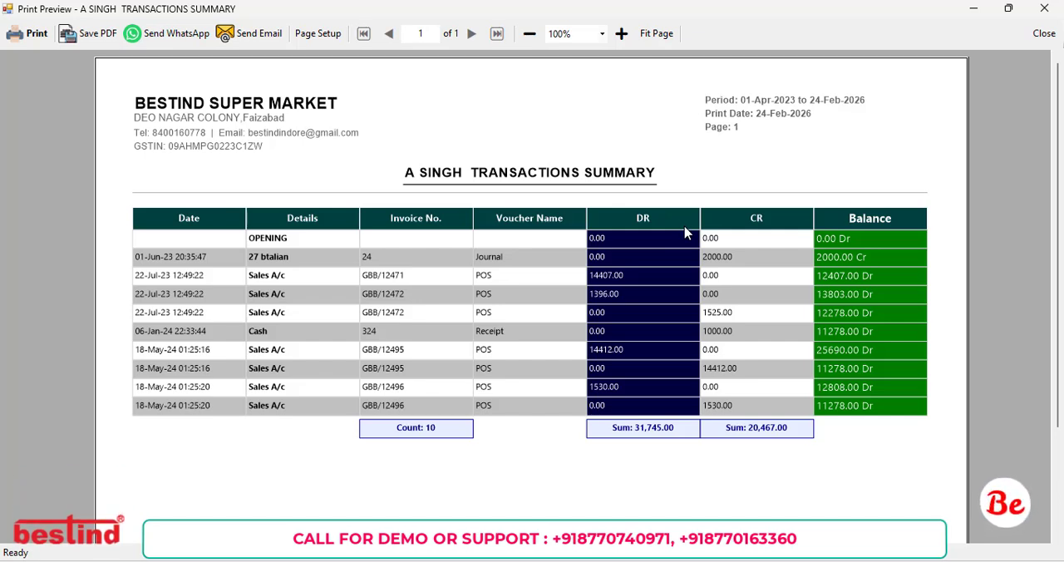
click(1043, 10)
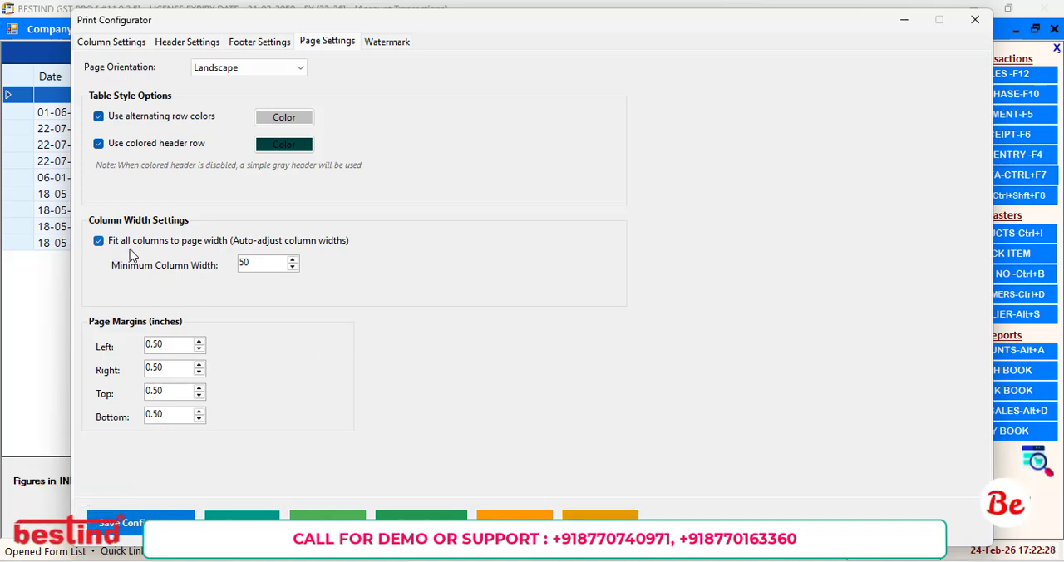
click(236, 72)
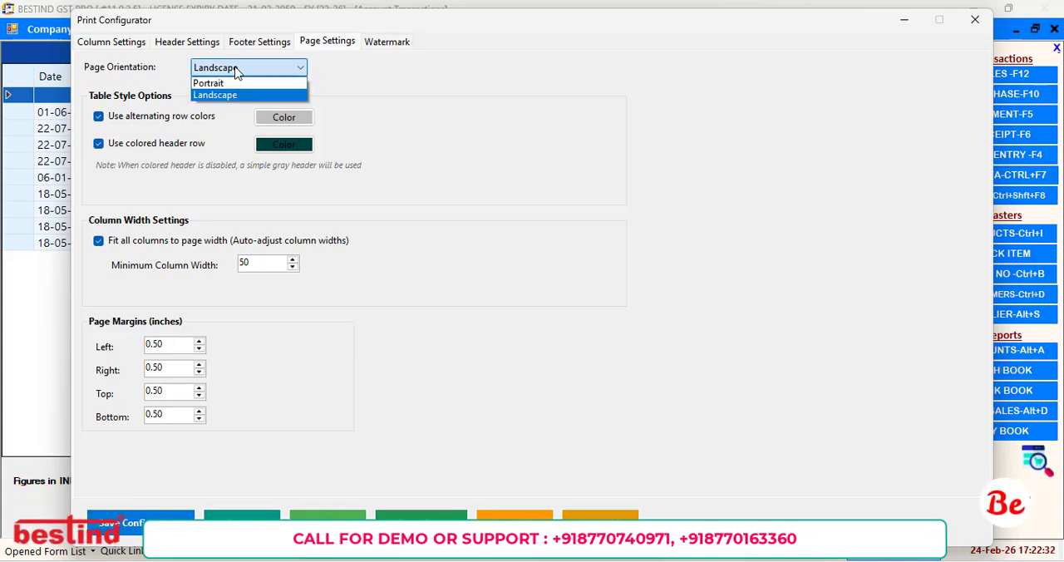
click(238, 70)
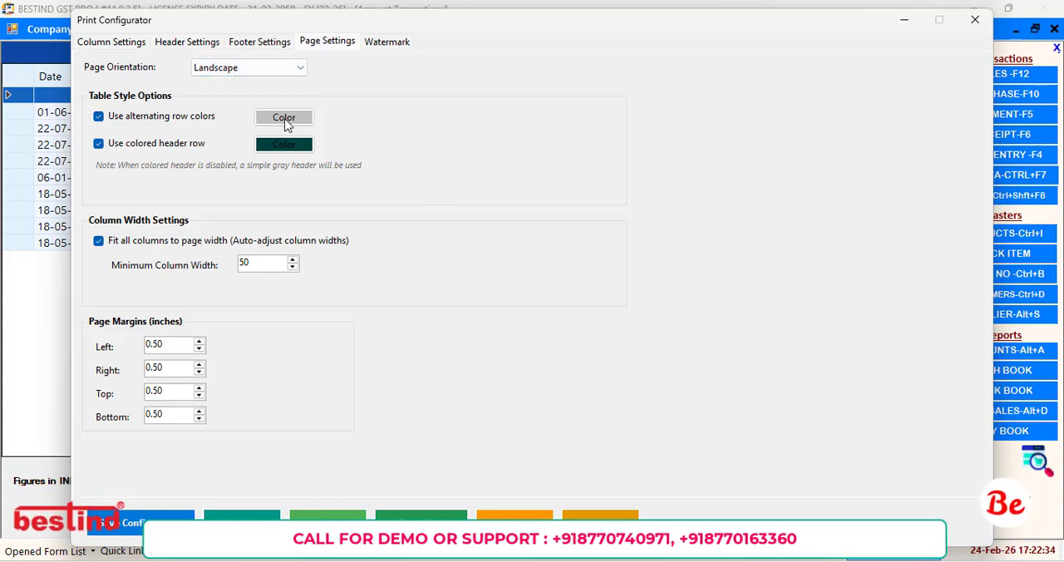
Export the report as a PDF to New Volume (E:) under the suggested file name, and open it for review.
click(611, 514)
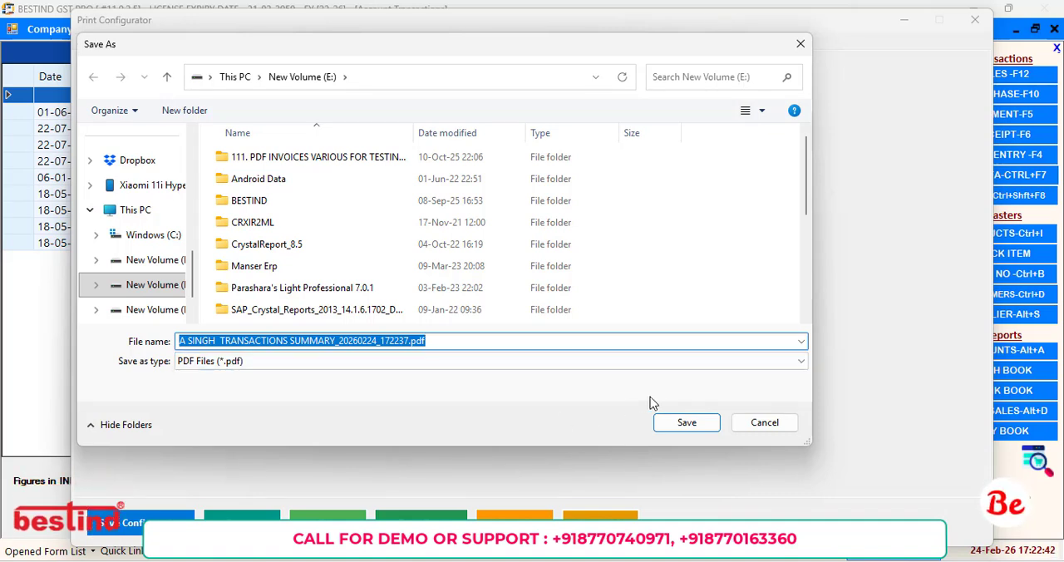
click(702, 428)
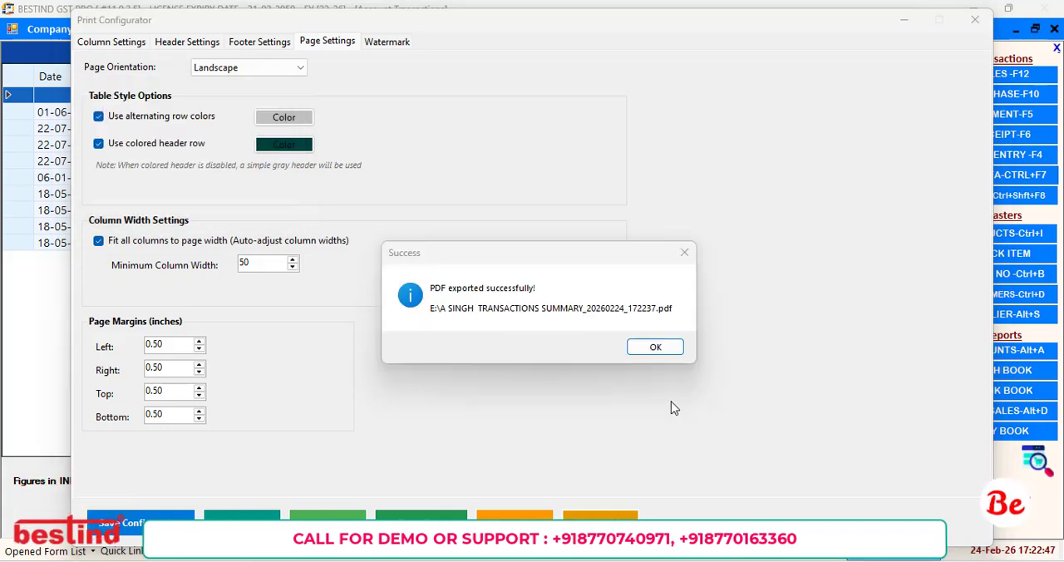
click(657, 348)
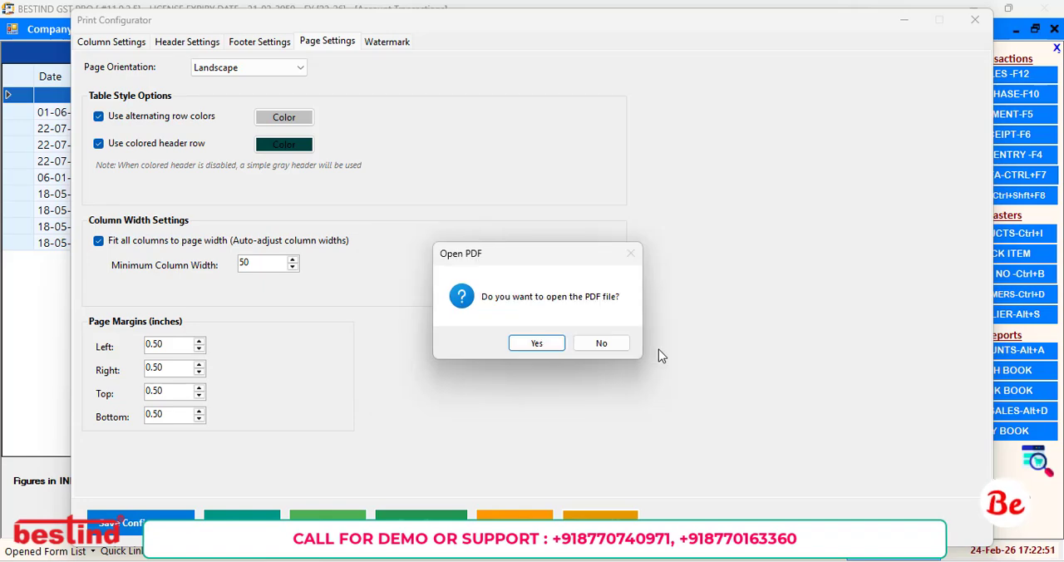
click(560, 349)
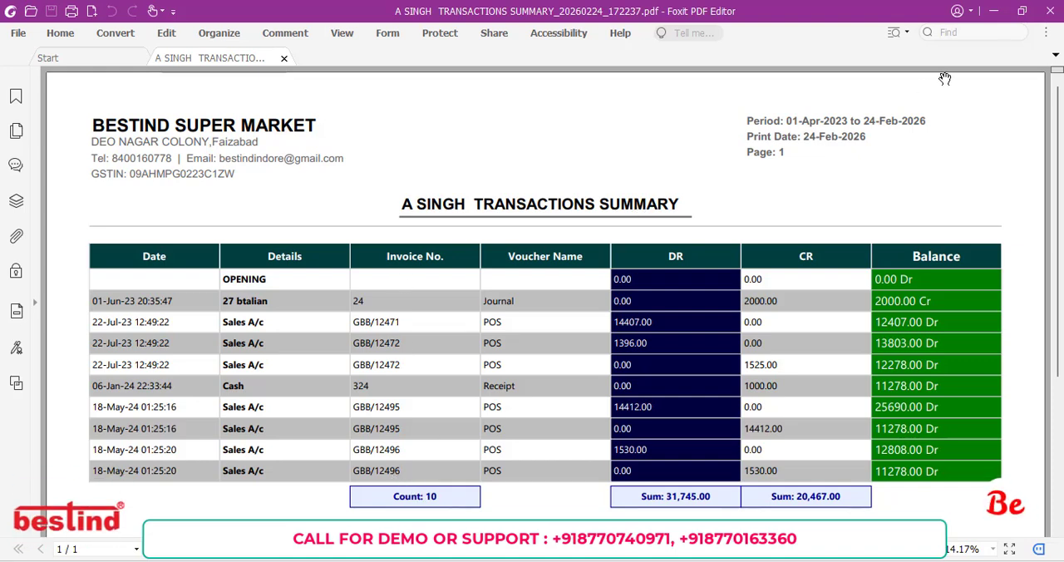
click(1054, 10)
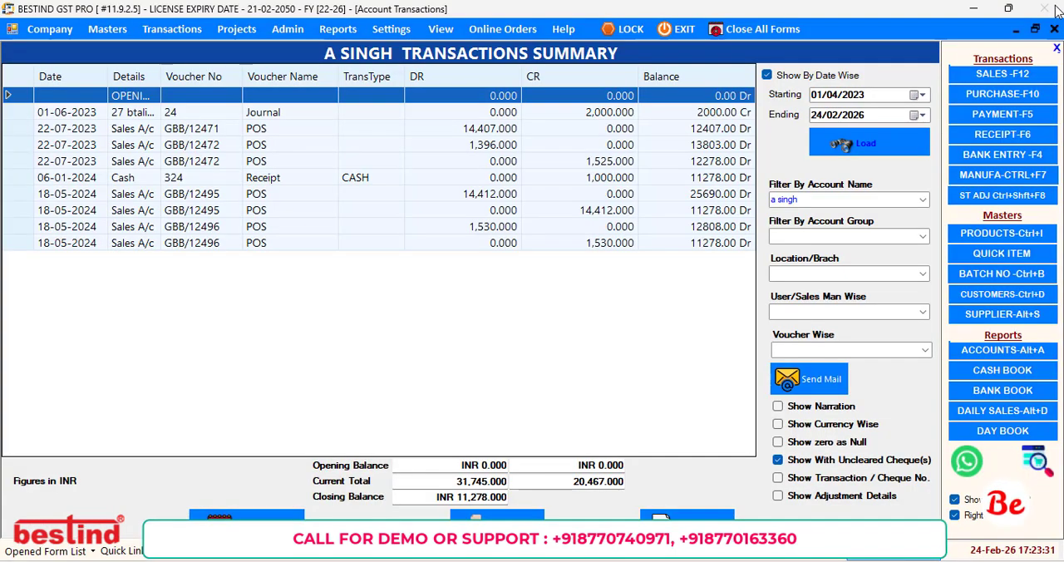
Start another customized Excel export of the transactions to reopen the column configuration.
click(387, 146)
right_click(386, 146)
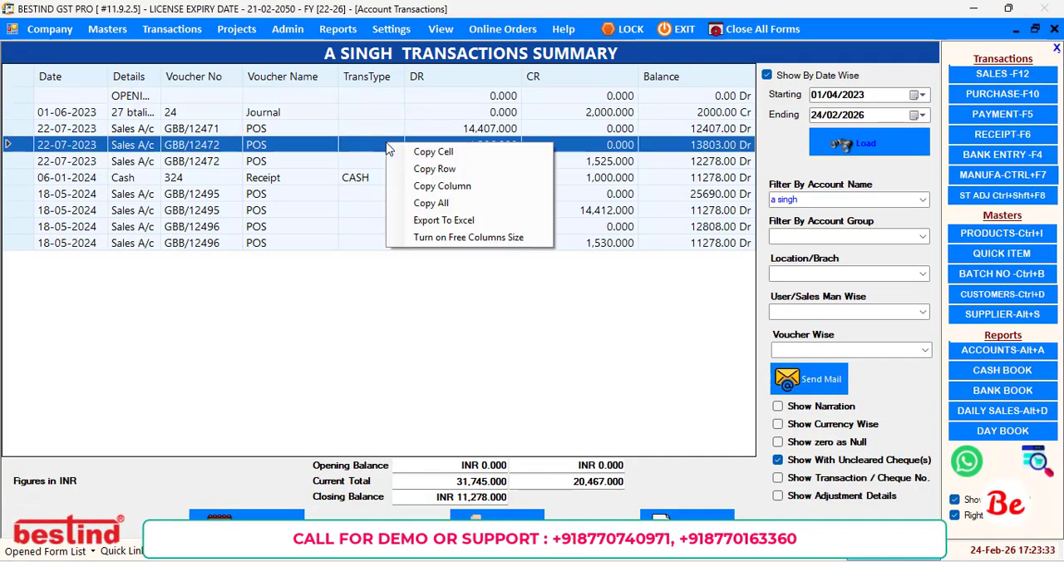
click(417, 221)
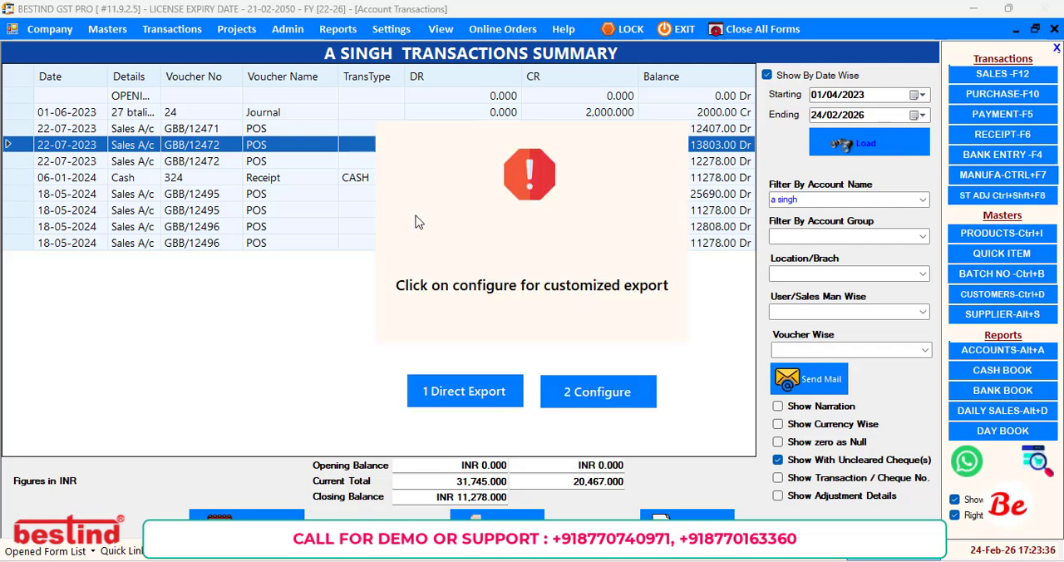
click(587, 392)
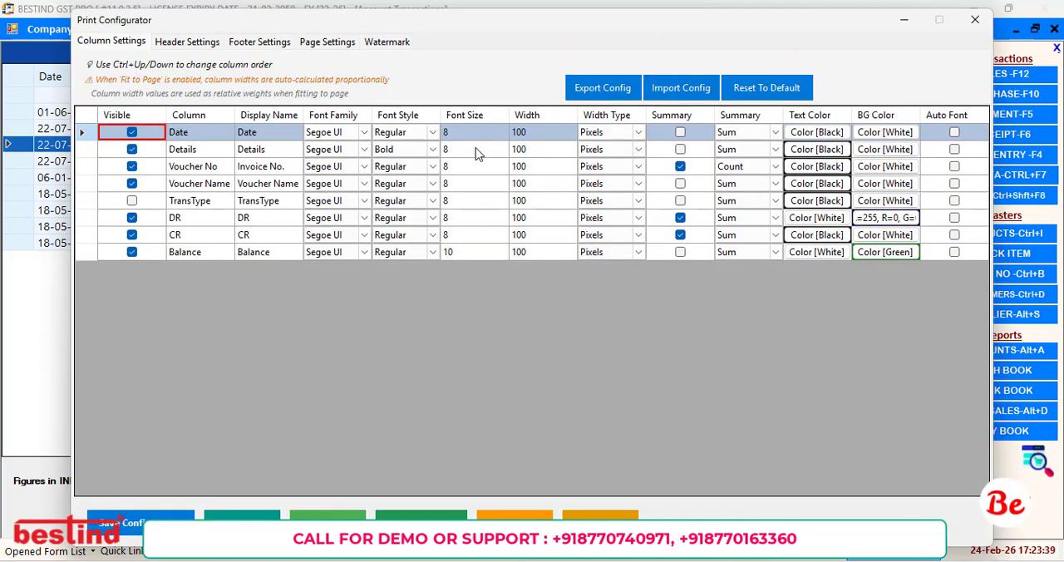
Give the Balance column a custom dark green background with red 0, green 72 and blue 0.
click(461, 254)
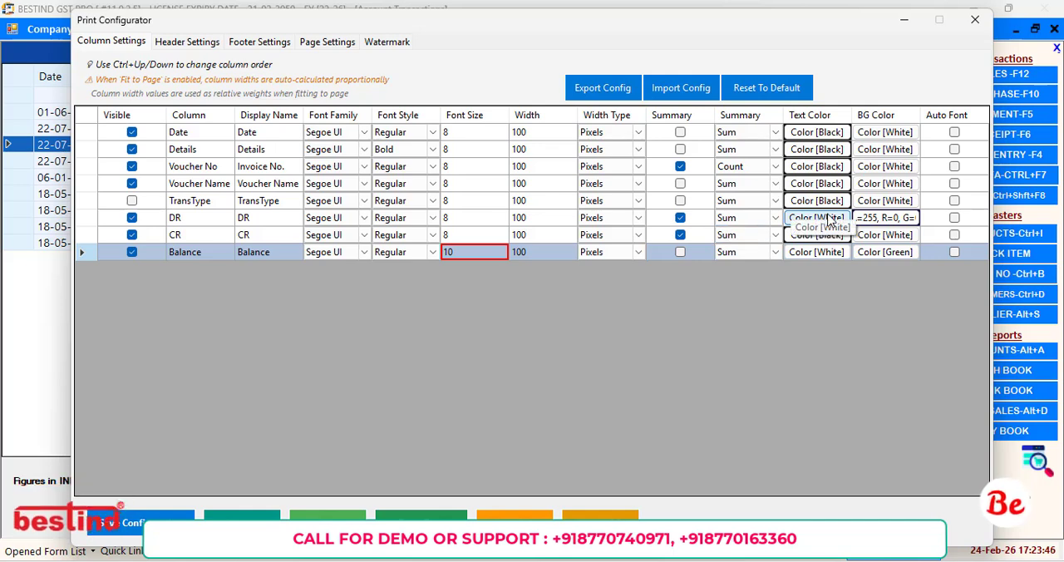
click(875, 265)
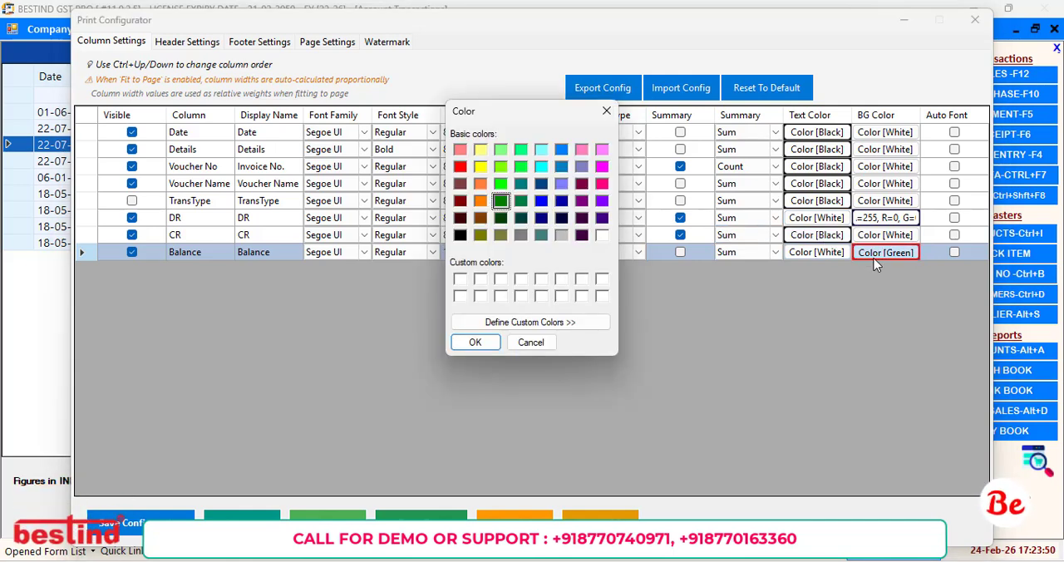
click(564, 323)
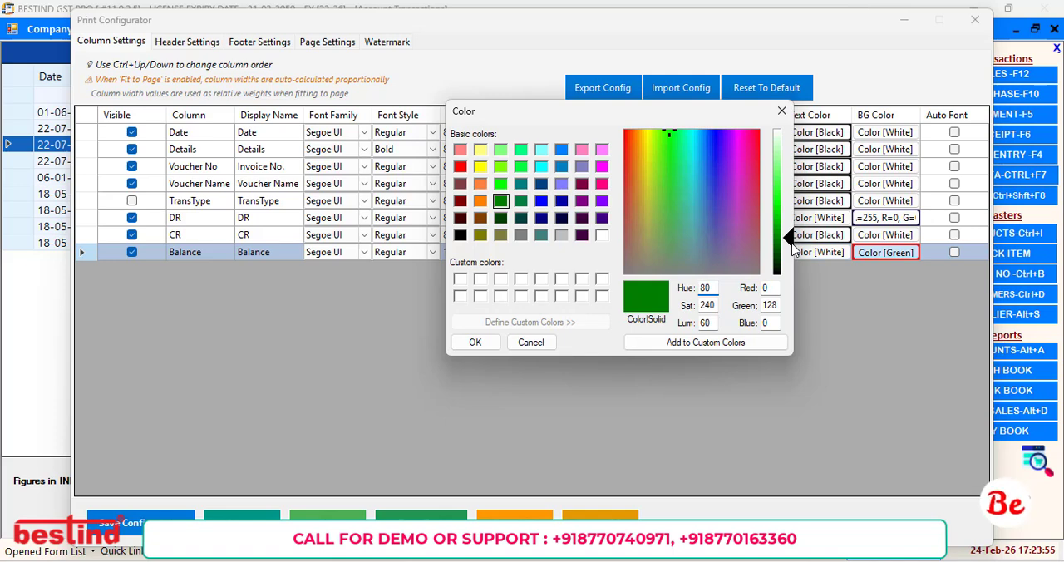
drag(792, 247, 792, 262)
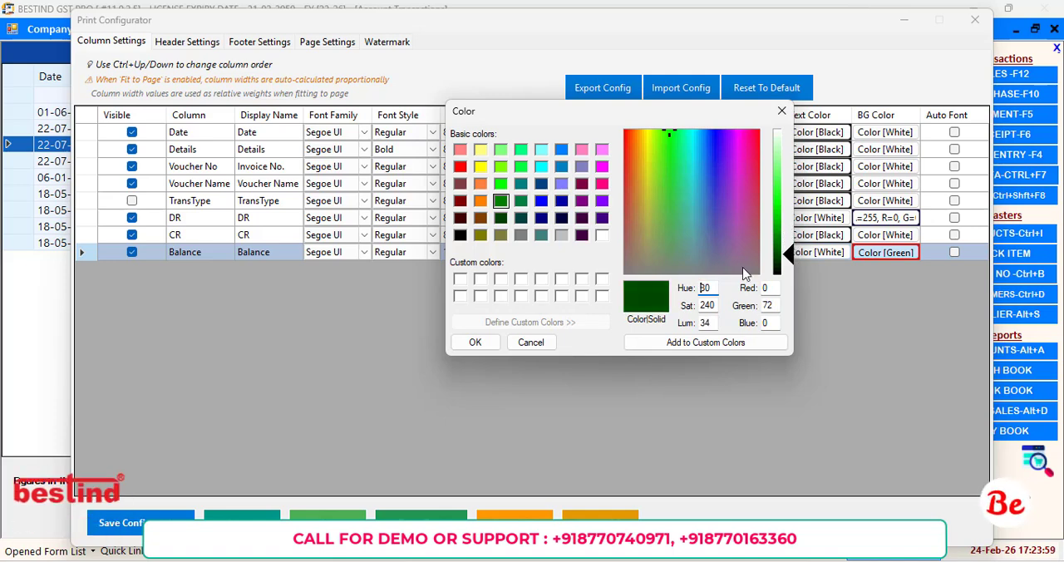
click(675, 342)
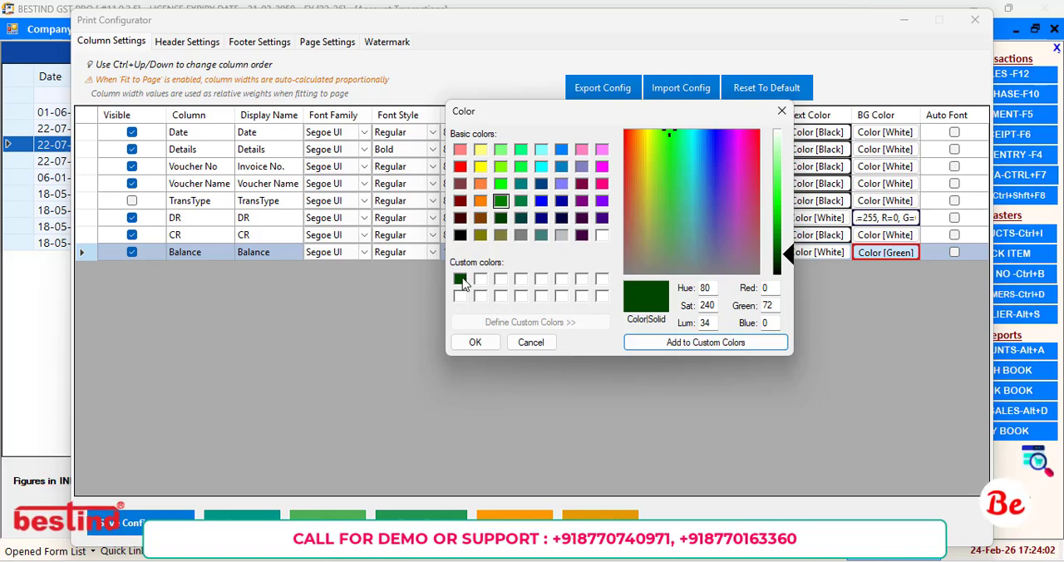
click(460, 278)
click(474, 343)
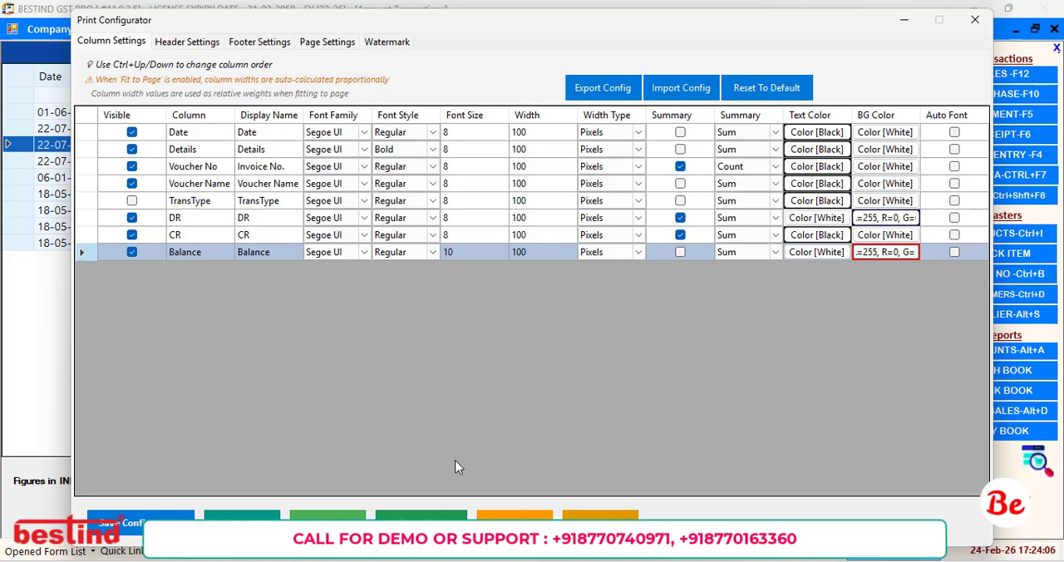
Save the updated column configuration, check the Balance column in the print preview, and close the configurator.
click(140, 523)
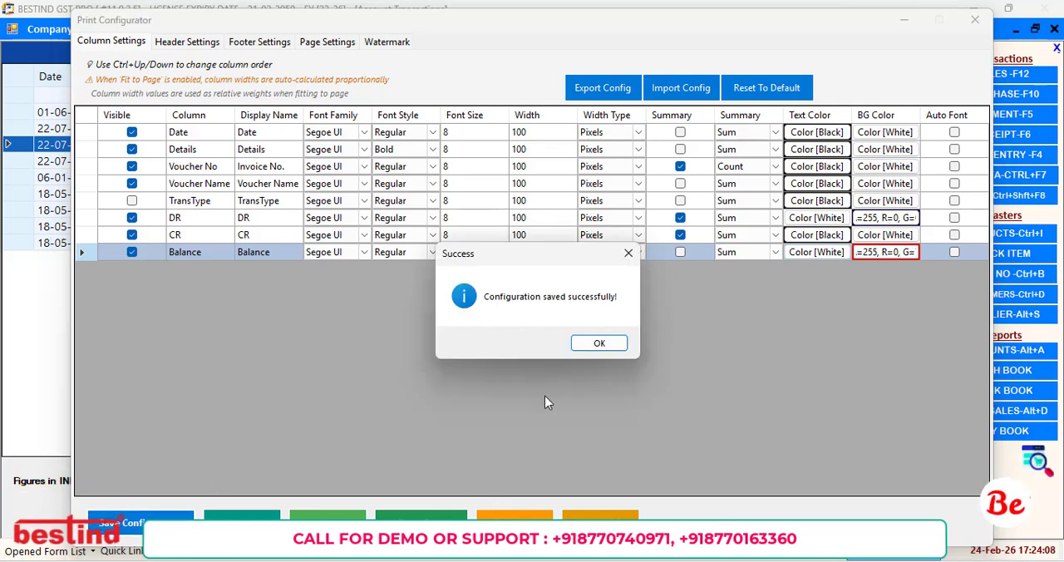
click(597, 346)
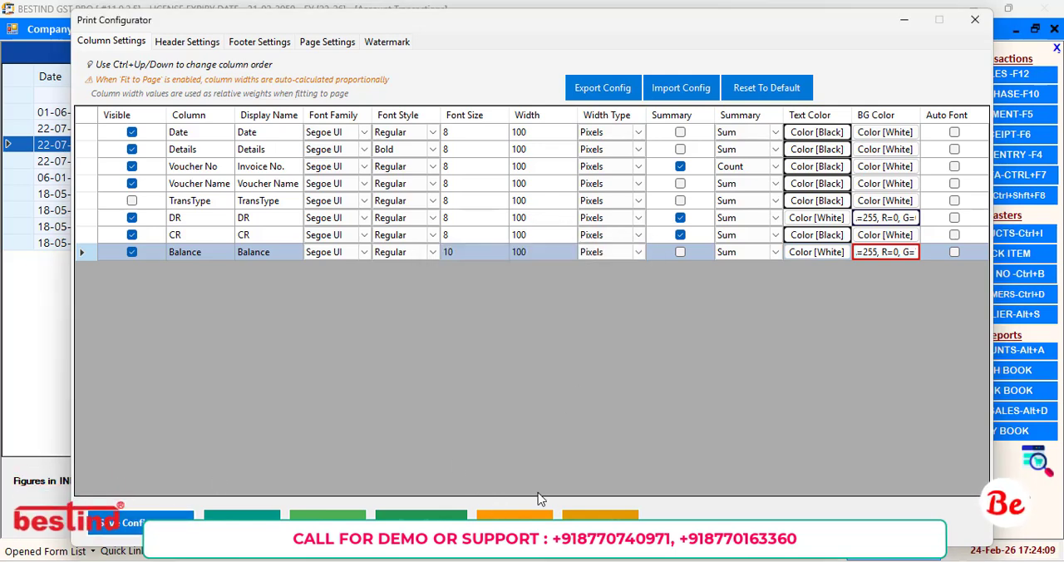
click(241, 521)
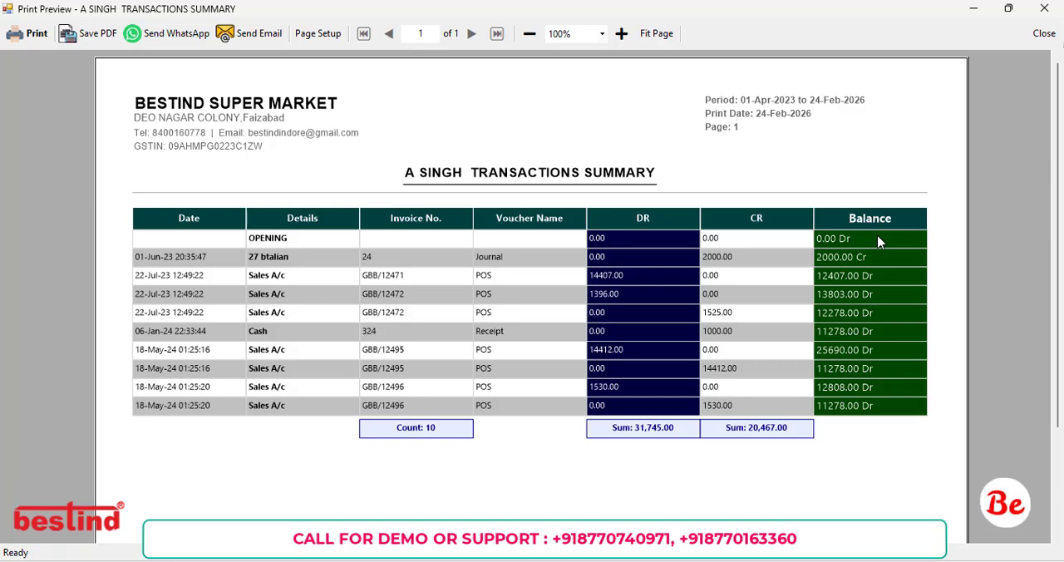
click(1044, 8)
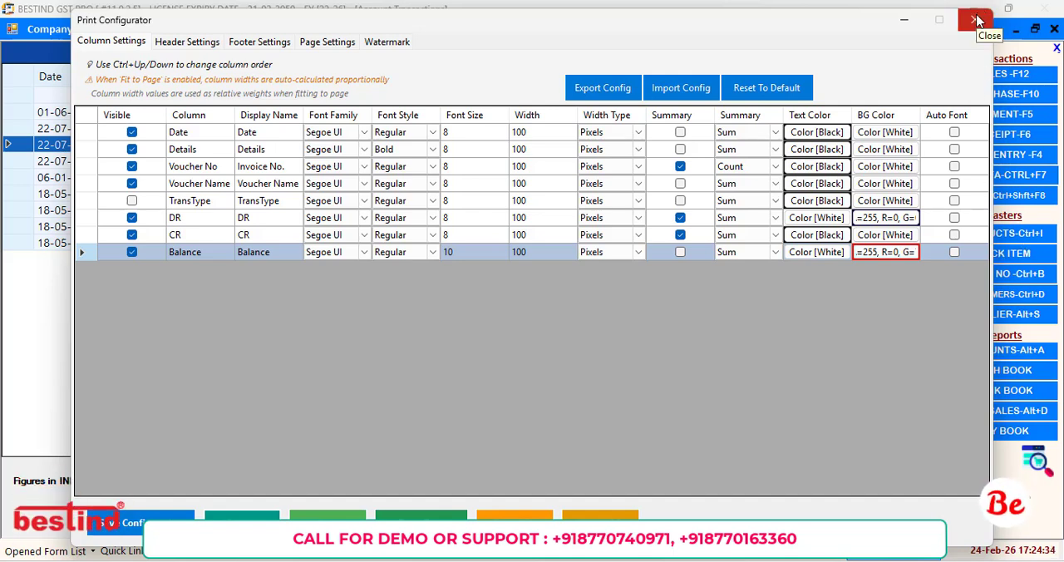
click(976, 19)
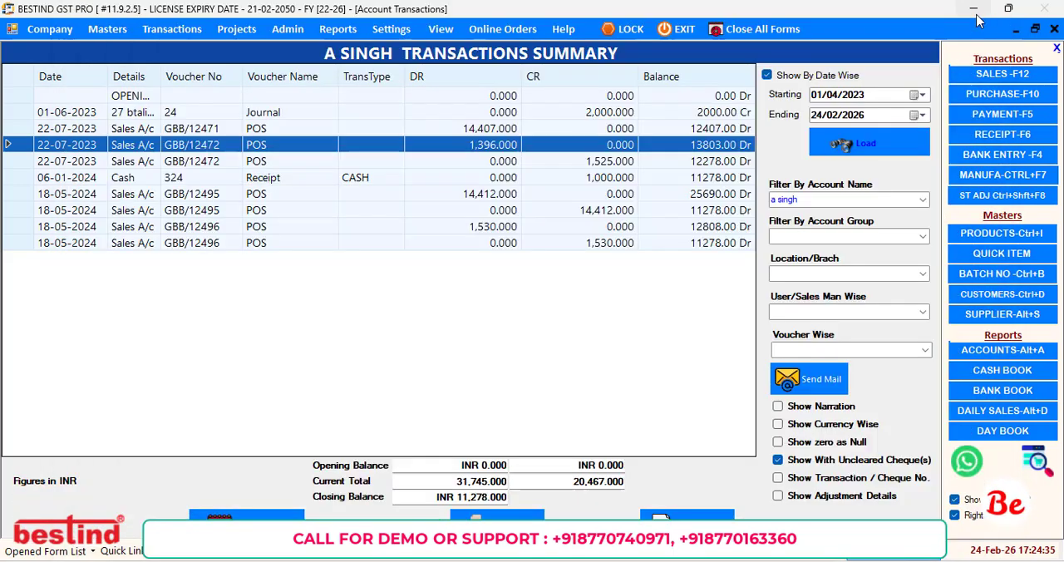
Open the Sales Register from the sales reports.
click(336, 29)
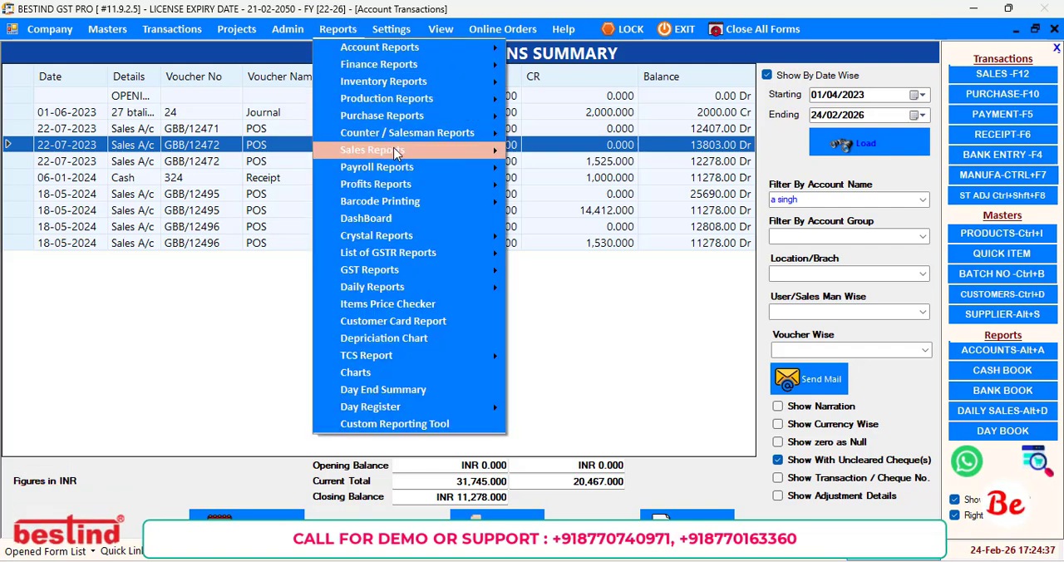
mouse_move(396, 151)
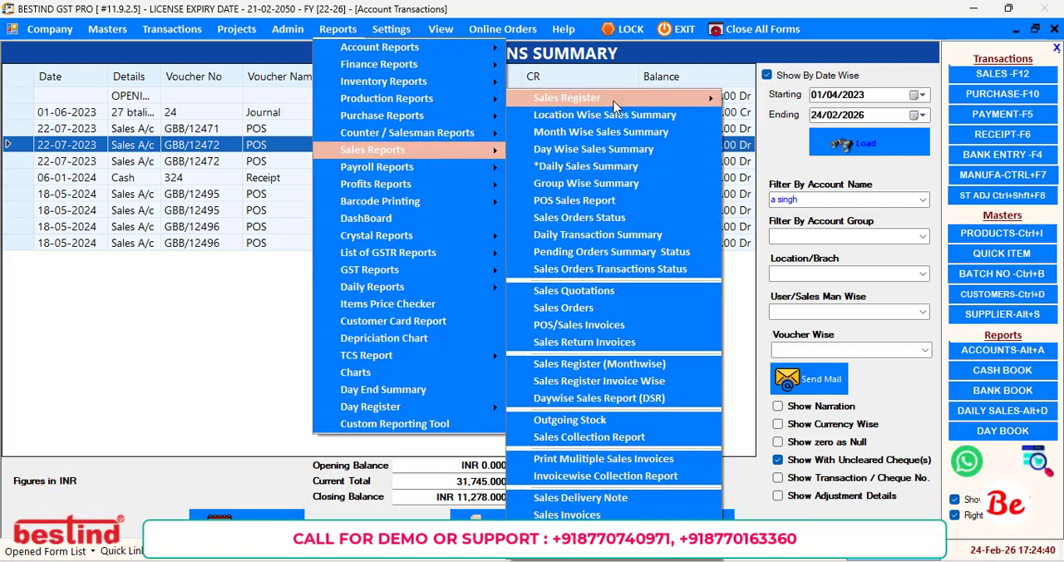
mouse_move(617, 100)
click(773, 101)
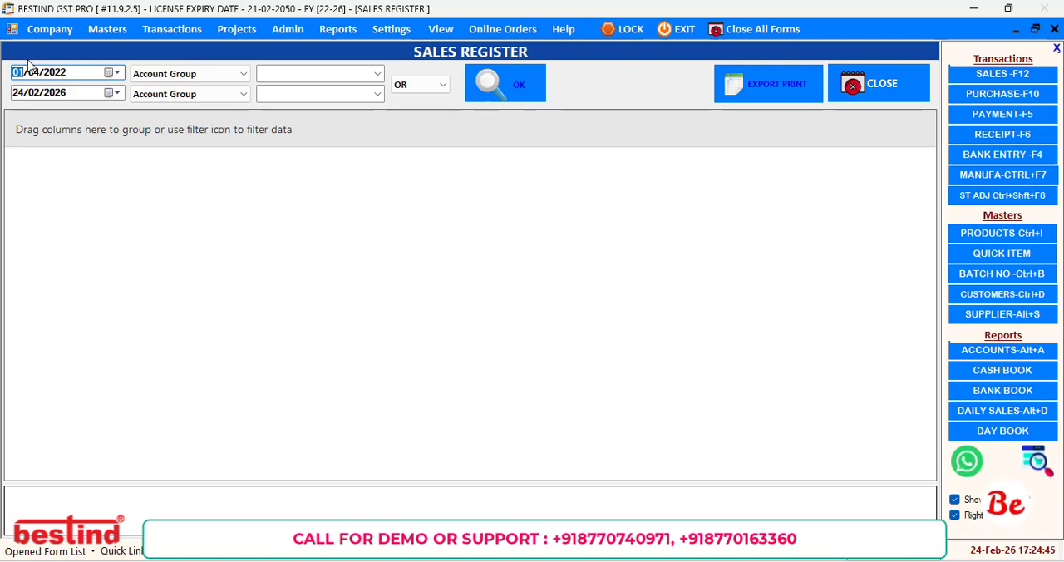
Set the register's start date to 01/01/2026 and load the sales entries for the period.
text(1)
key(Right)
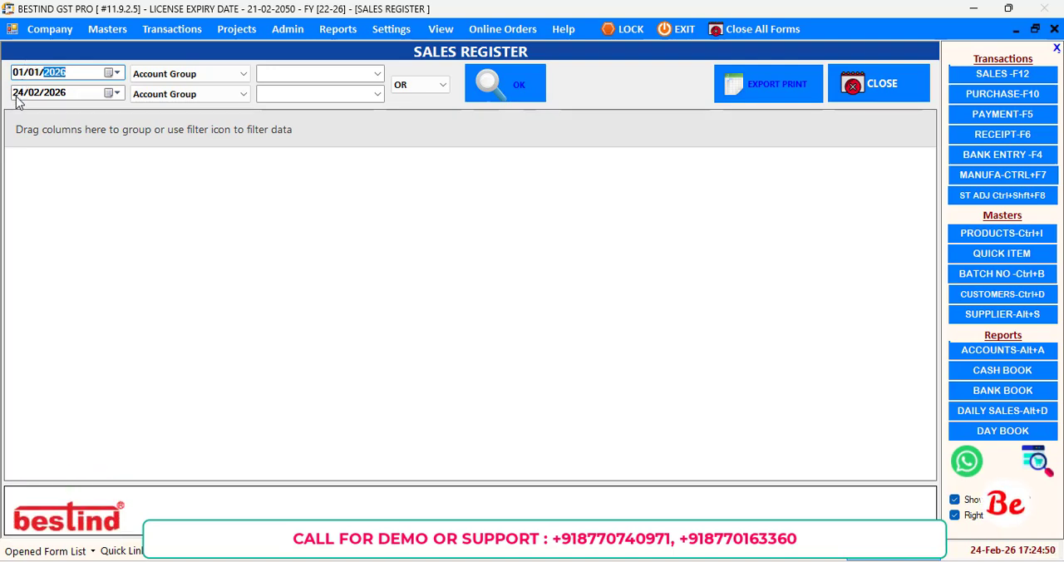
click(17, 95)
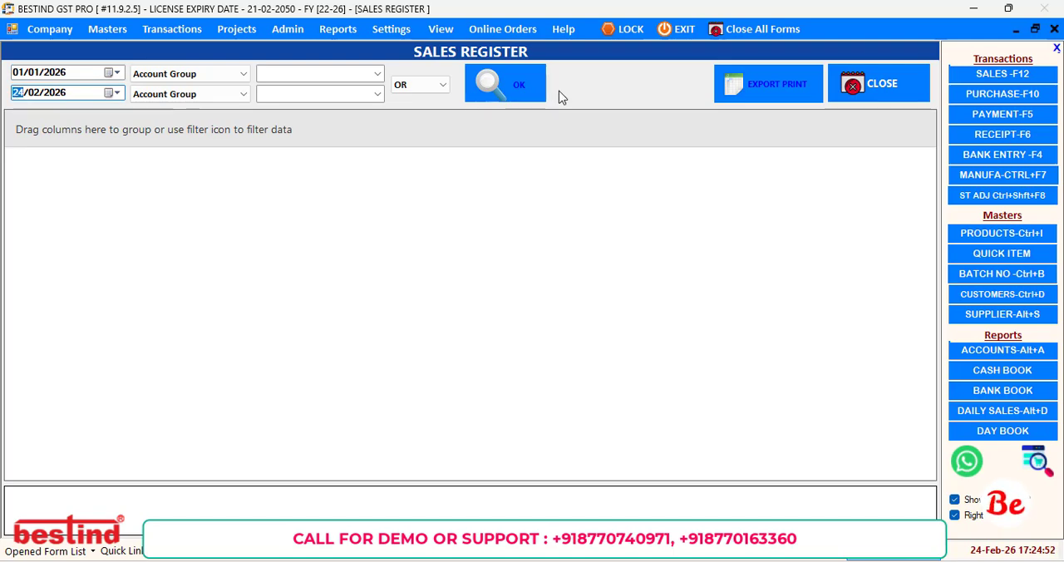
click(498, 95)
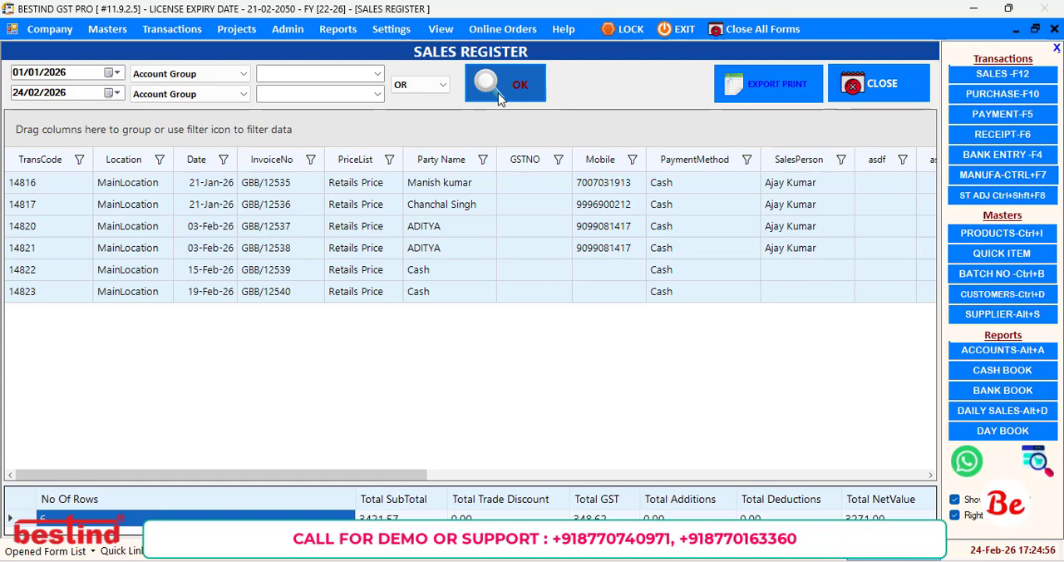
Start a customized Excel/HTML/Image export of the loaded sales entries to open the print configurator.
click(385, 185)
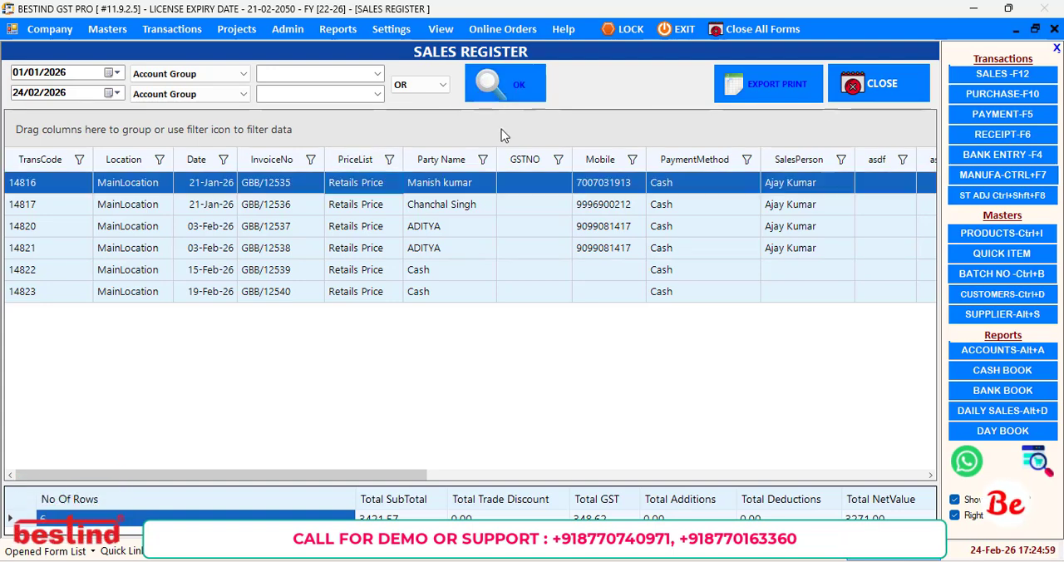
click(758, 75)
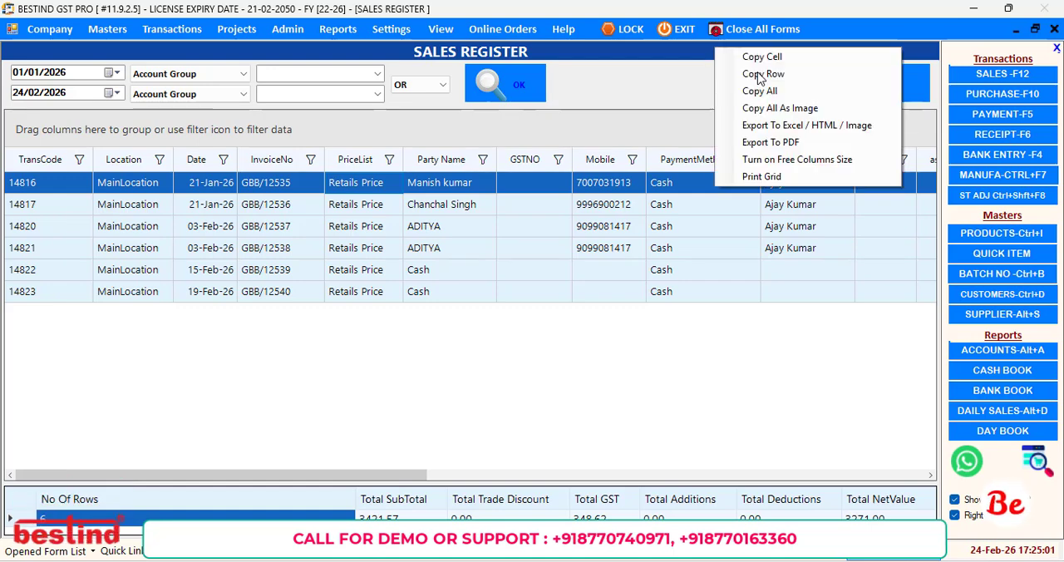
click(767, 126)
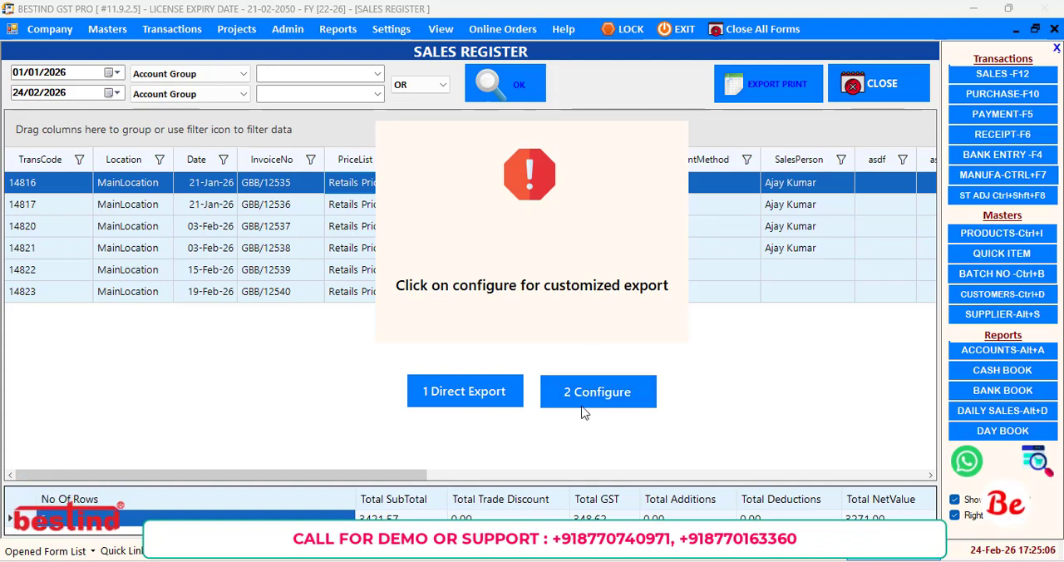
click(587, 411)
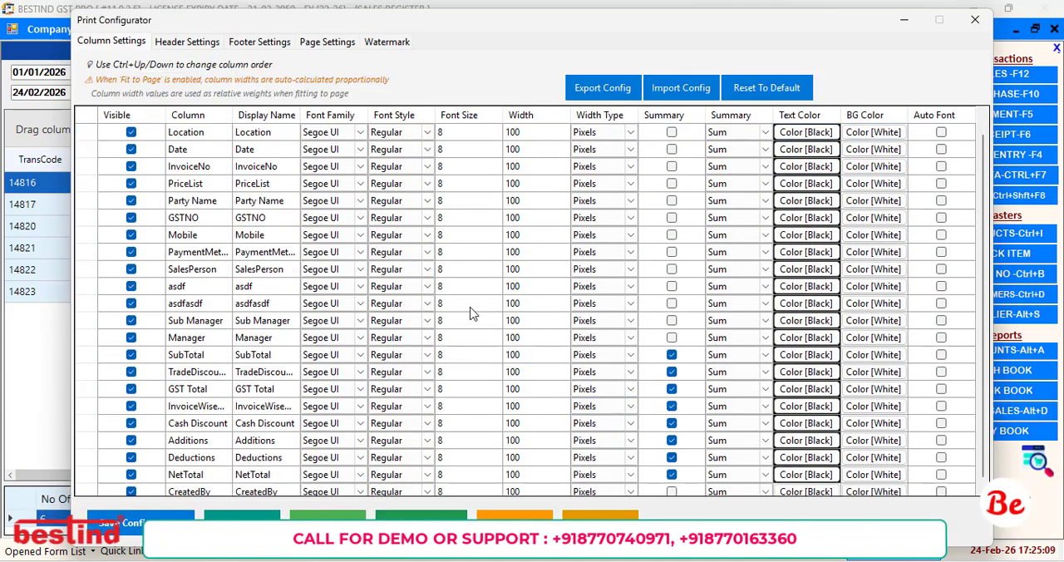
Hide the CreatedBy, Additions, Deductions and Cash Discount columns from the export.
scroll(470, 314, down, 1)
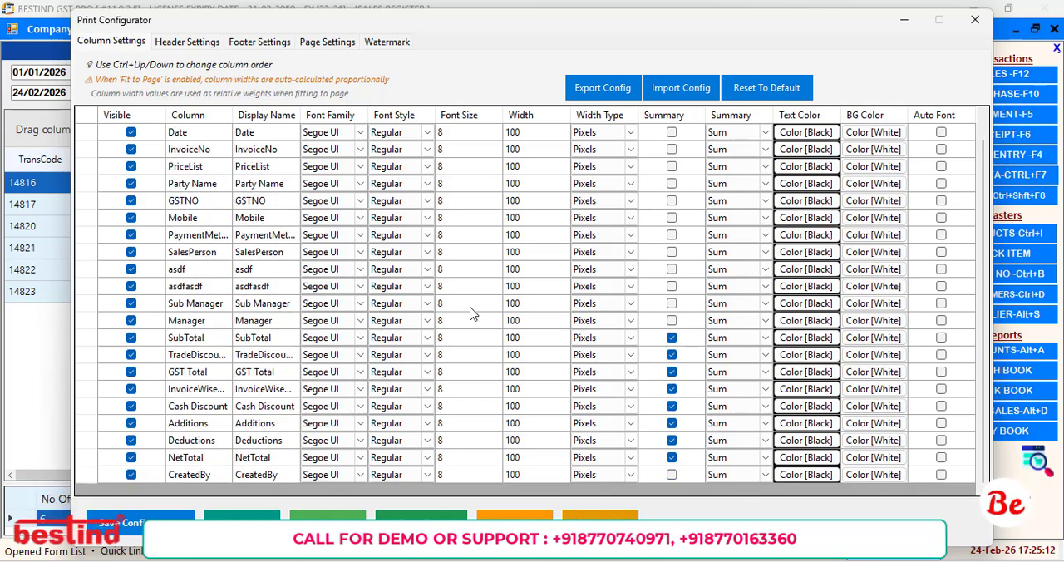
click(131, 475)
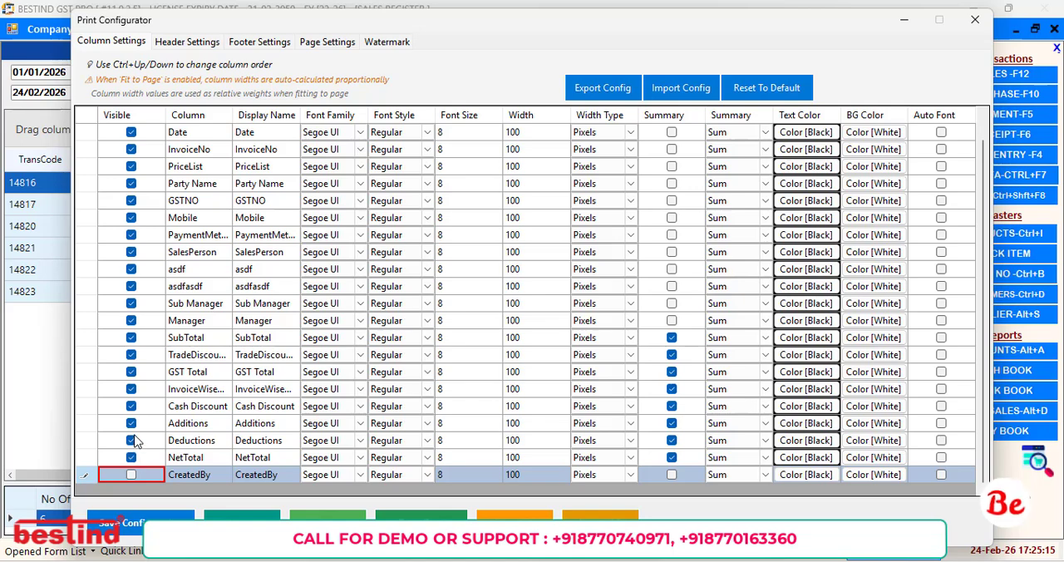
click(131, 440)
click(132, 424)
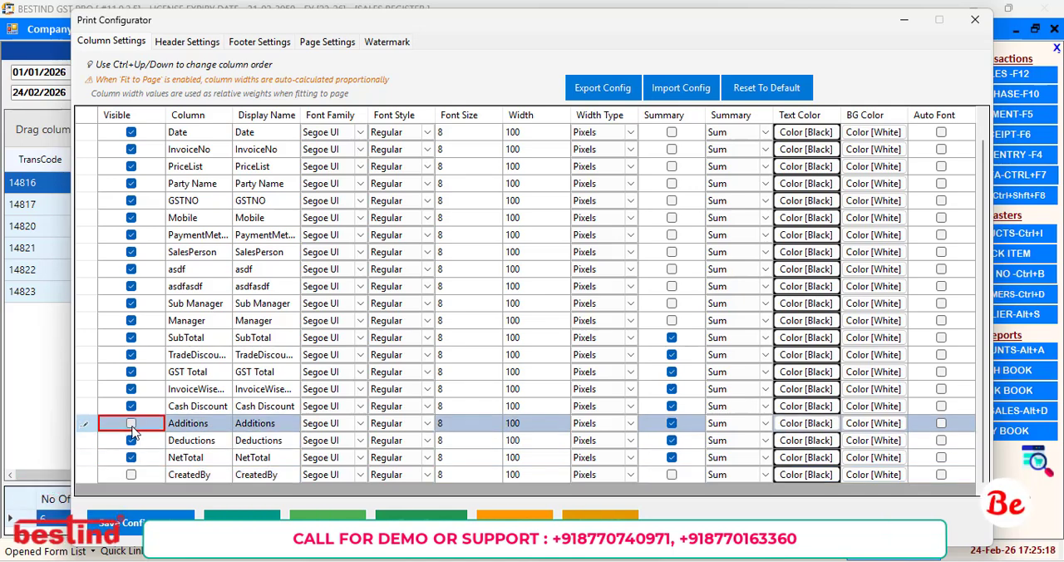
click(132, 441)
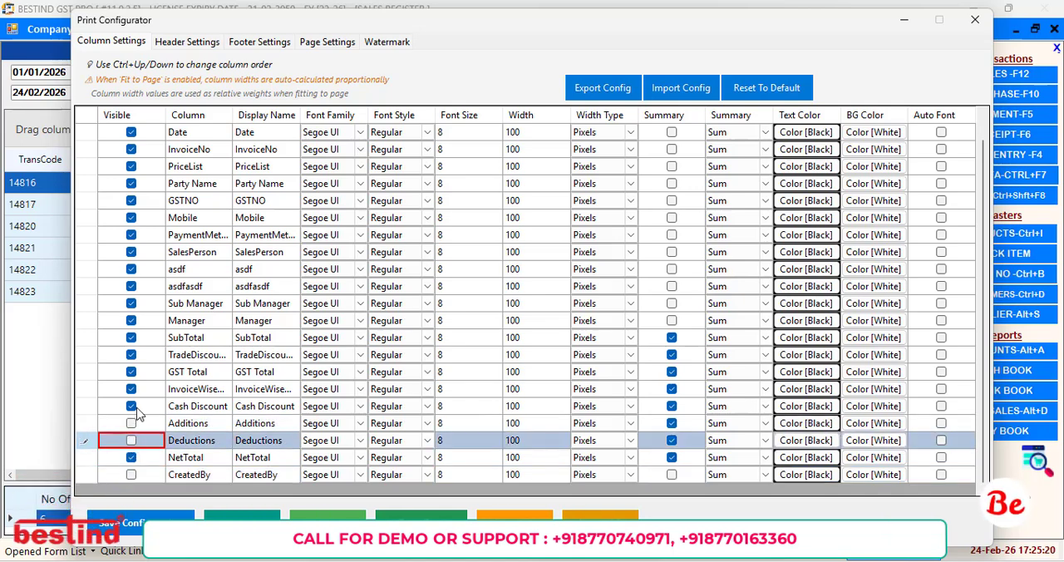
click(131, 406)
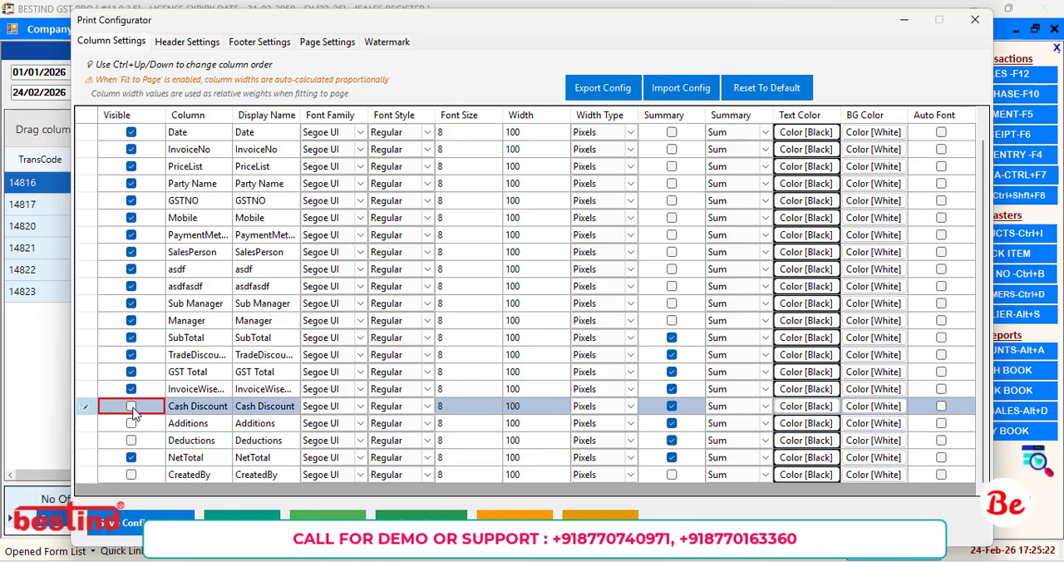
Hide the trade discount, Manager, Sub Manager, asdfasdf and asdf columns from the export.
click(131, 356)
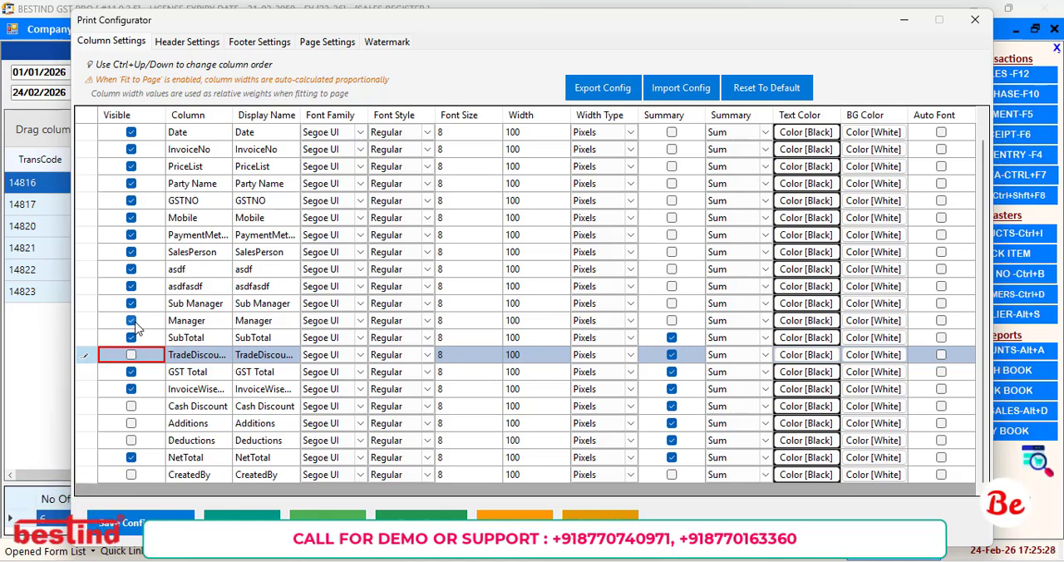
click(132, 321)
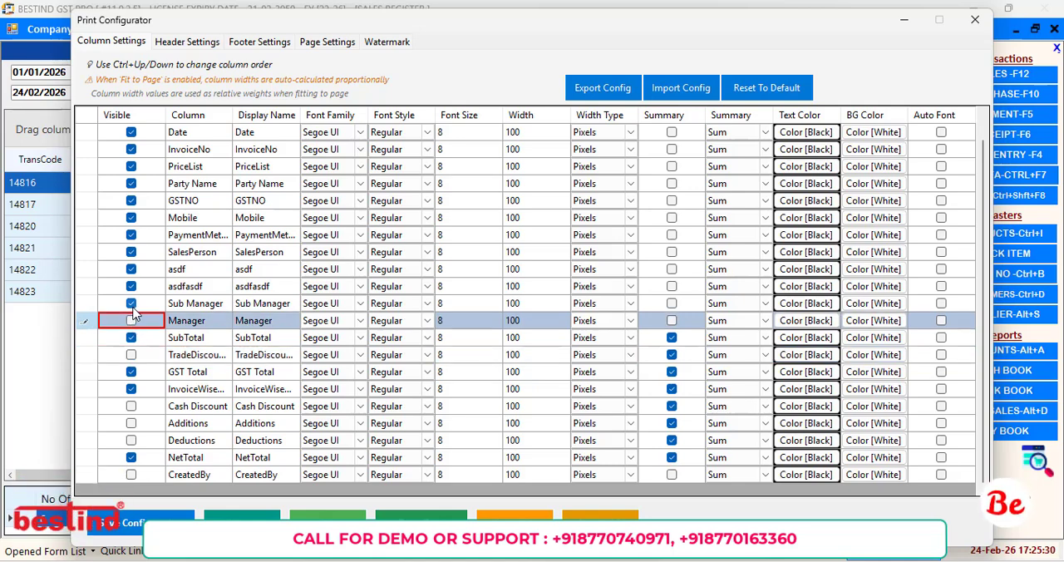
click(131, 304)
click(133, 291)
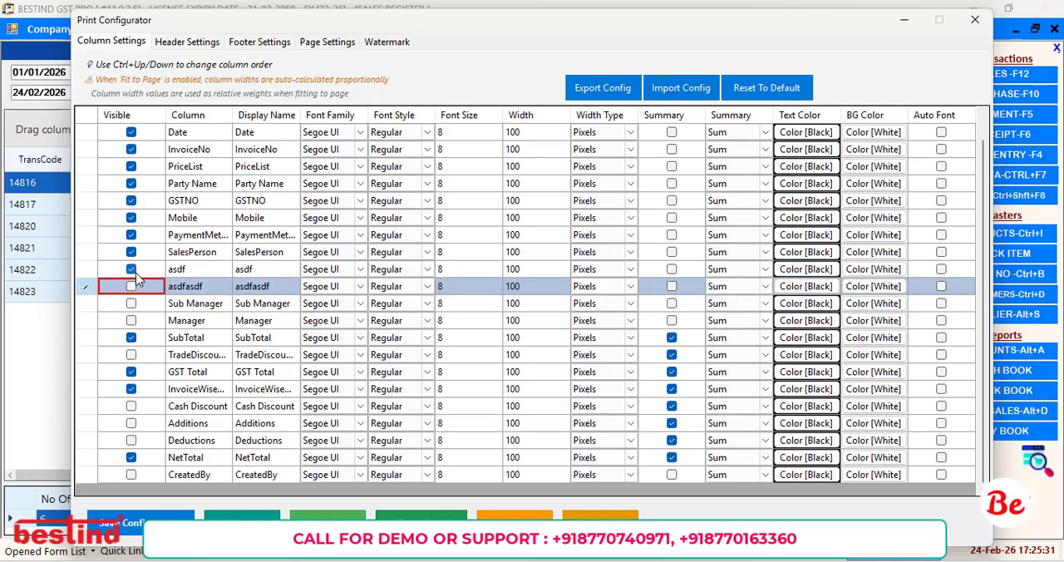
click(133, 270)
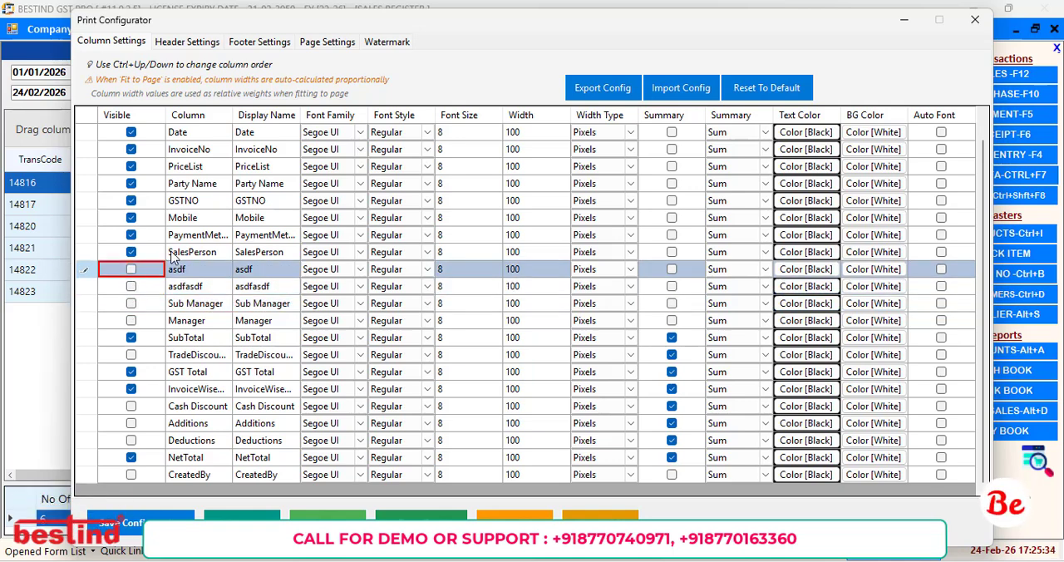
Hide the Location, TransCode and PriceList columns from the export.
scroll(172, 258, up, 2)
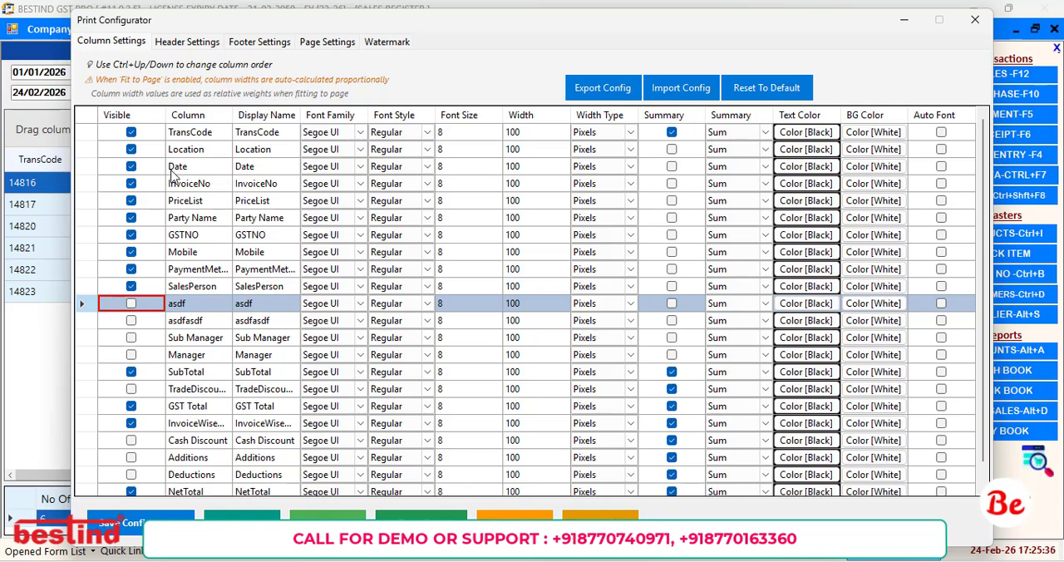
click(132, 150)
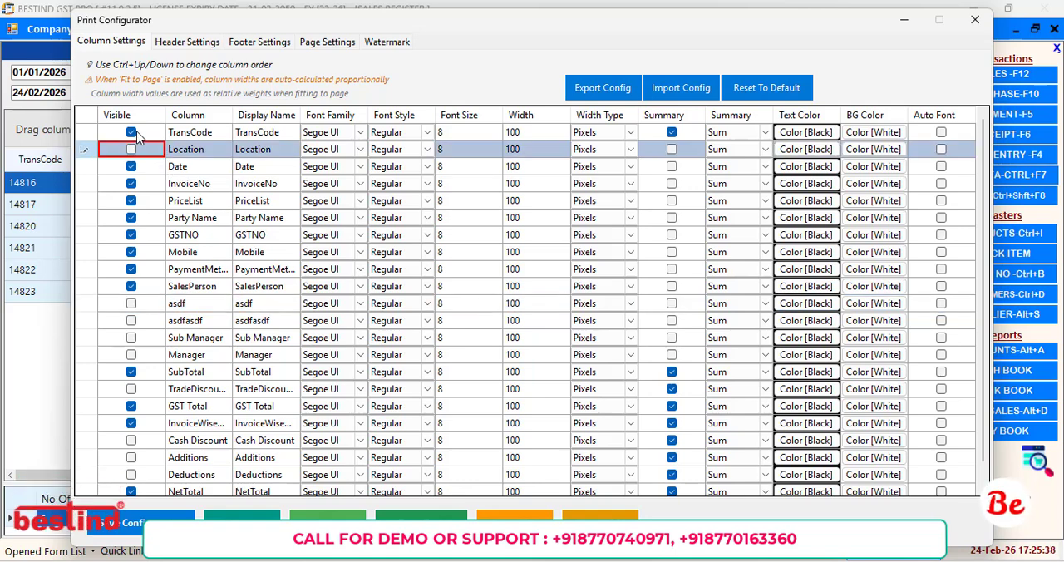
click(138, 133)
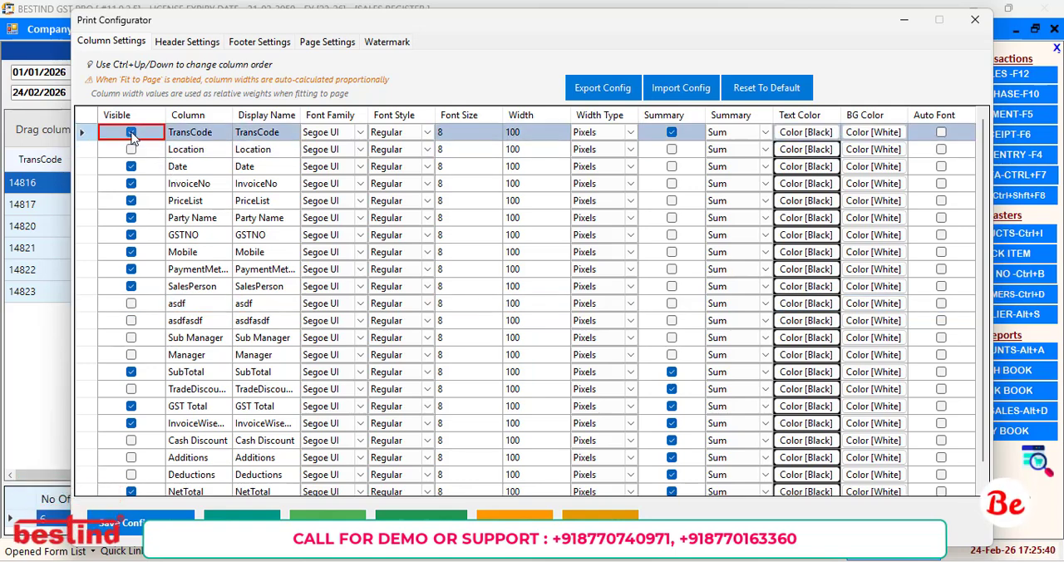
click(132, 133)
click(133, 200)
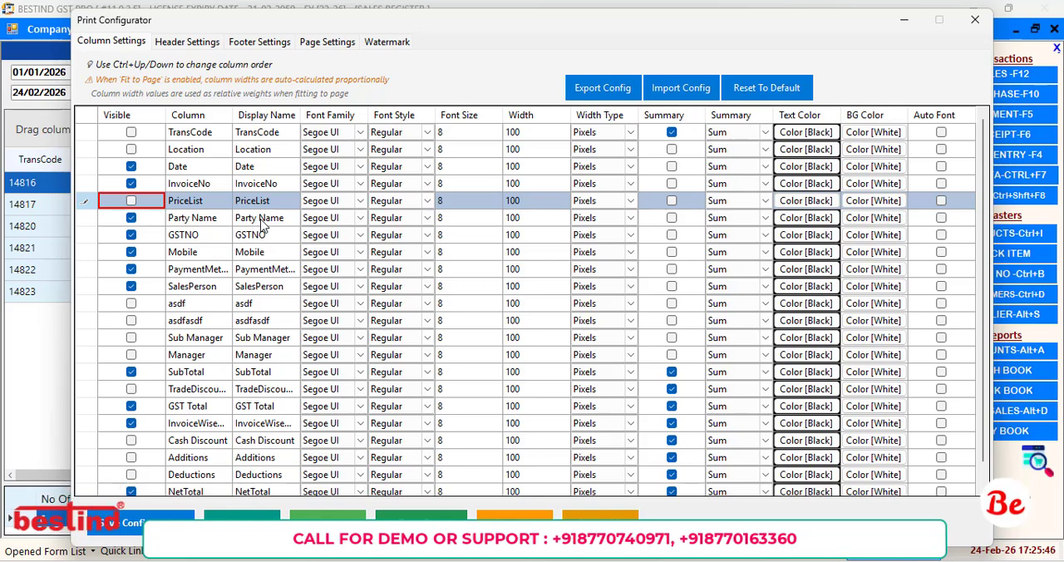
Change the display name of the Party Name column to Customer Name.
click(261, 220)
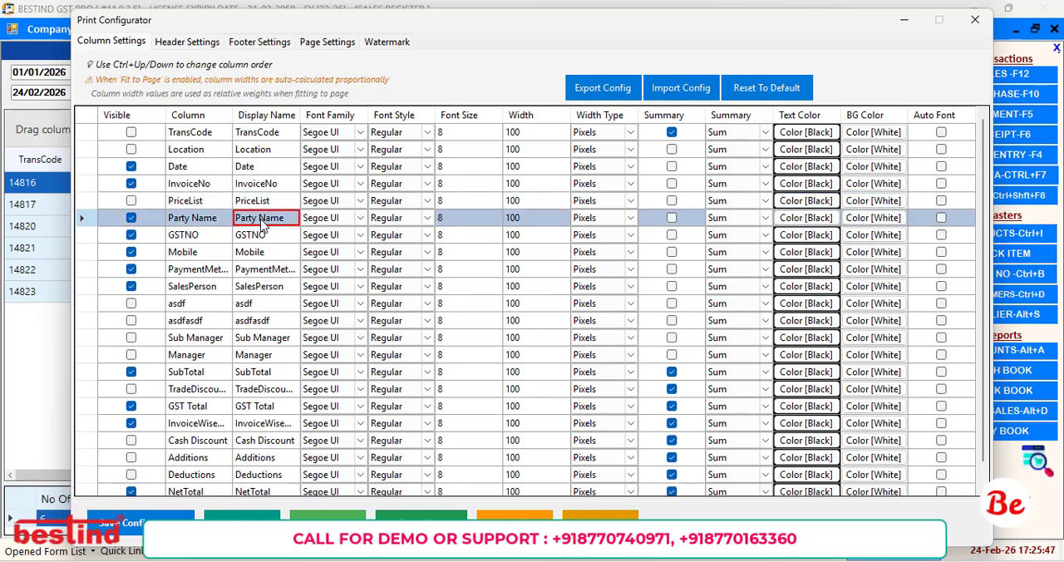
text(Custome)
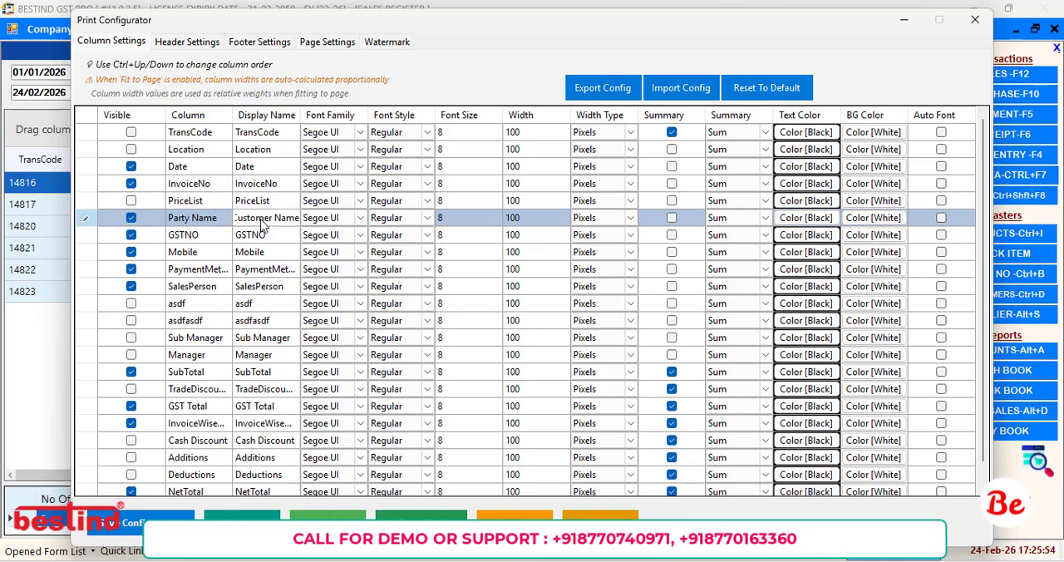
key(Return)
click(275, 222)
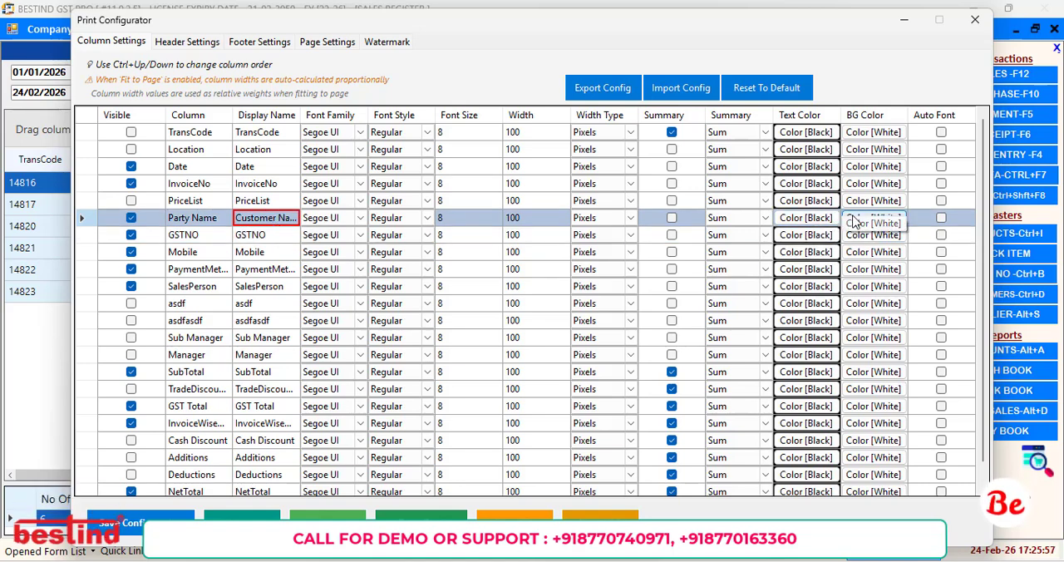
Give the Party Name column a custom light orange background with red 255, green 213 and blue 170, and save the configuration.
click(856, 221)
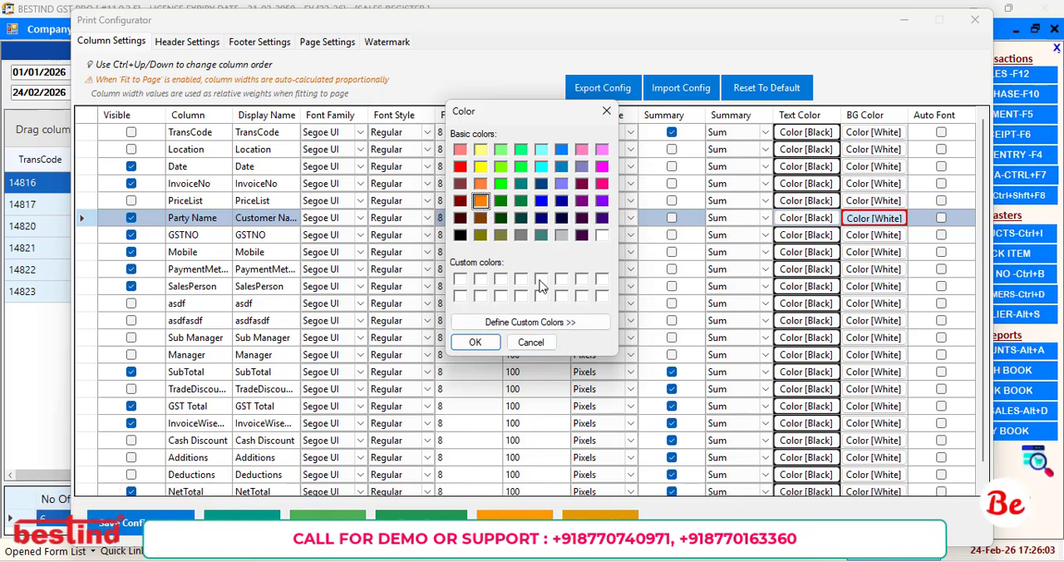
click(561, 327)
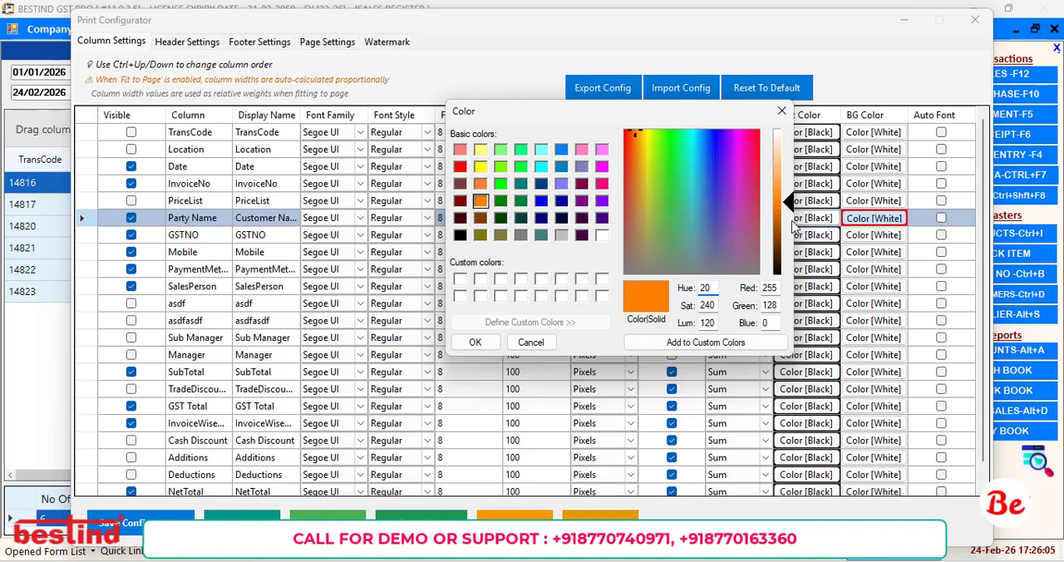
drag(795, 204, 789, 174)
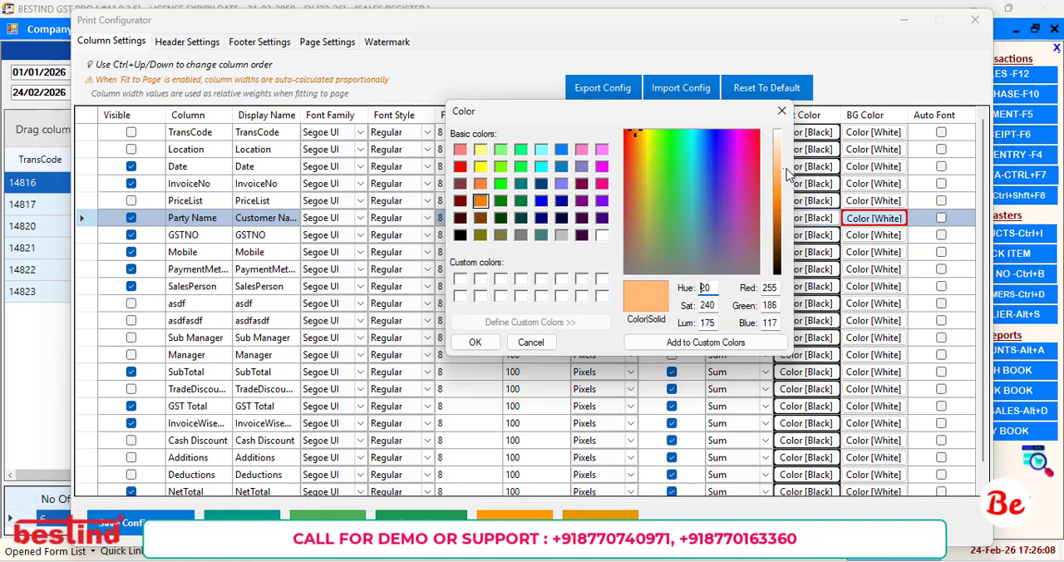
click(723, 342)
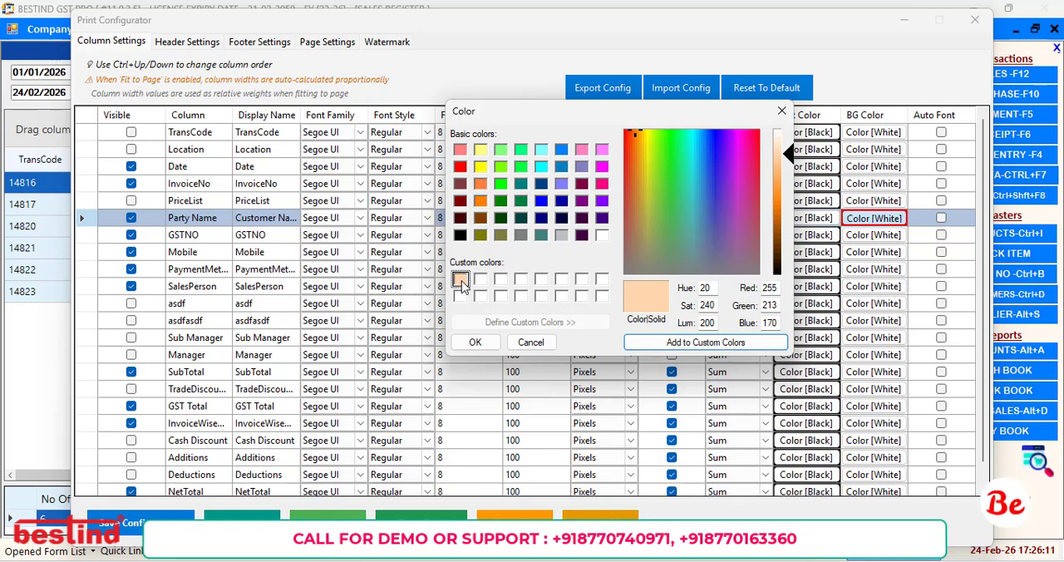
click(477, 342)
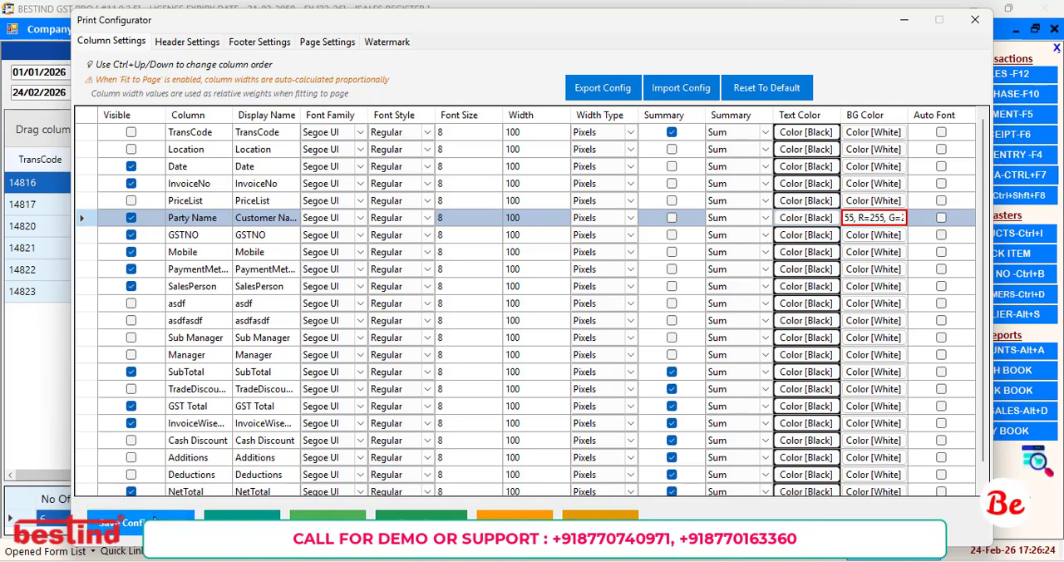
click(133, 522)
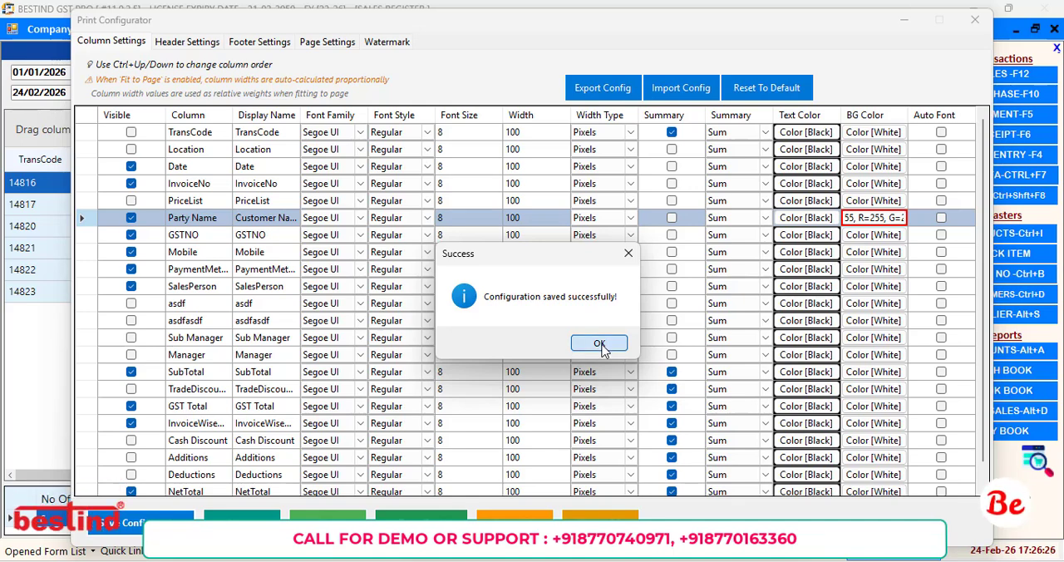
click(599, 343)
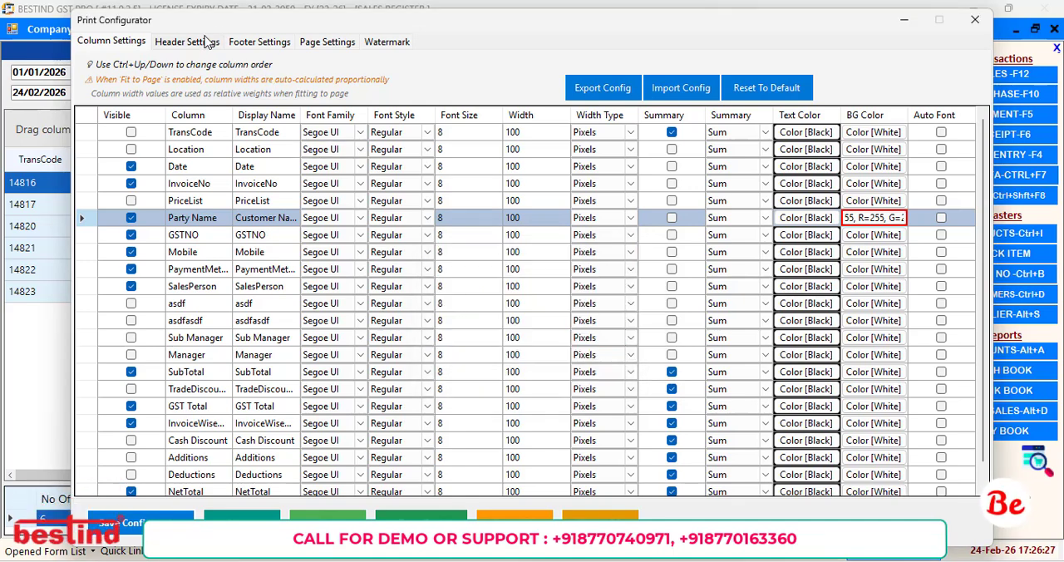
Review the header settings and save the configuration, and check the footer and page settings.
click(205, 43)
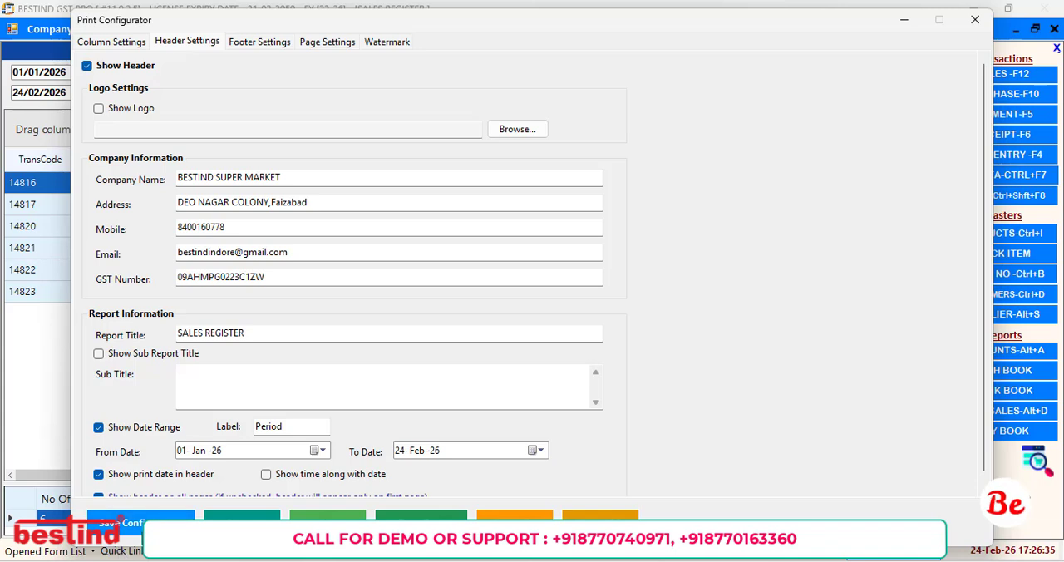
click(133, 521)
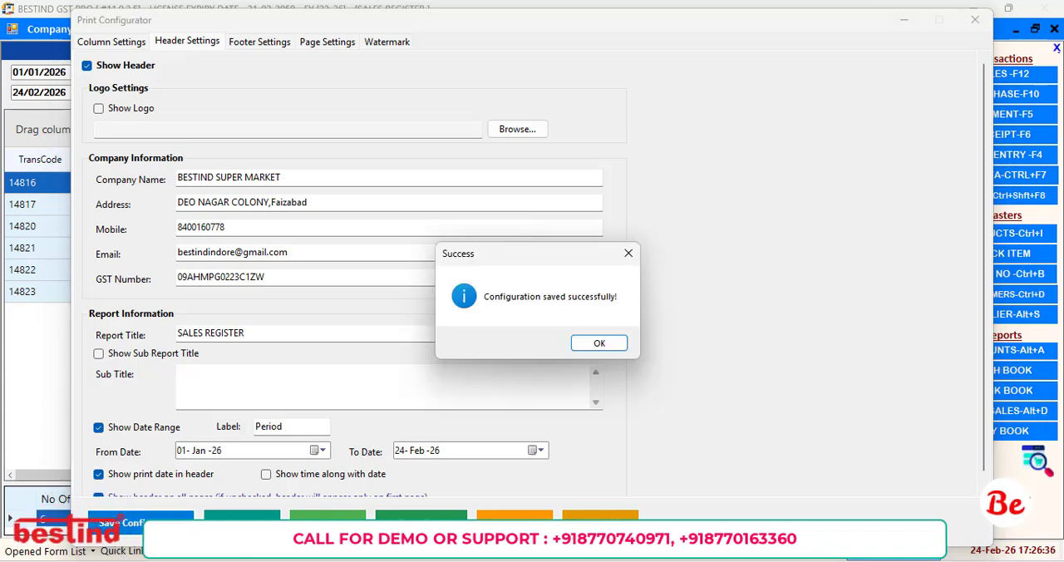
click(615, 347)
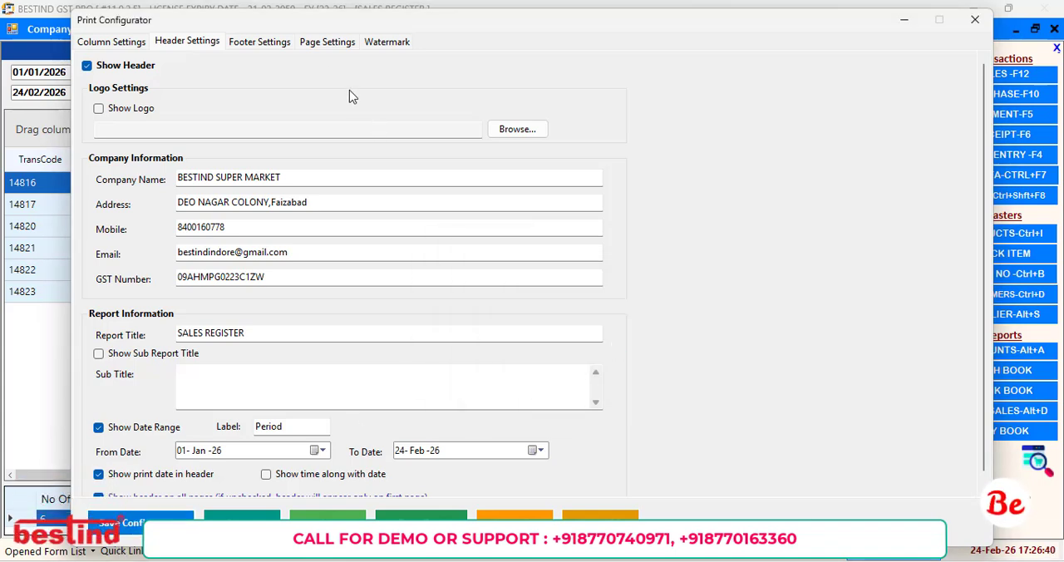
click(260, 42)
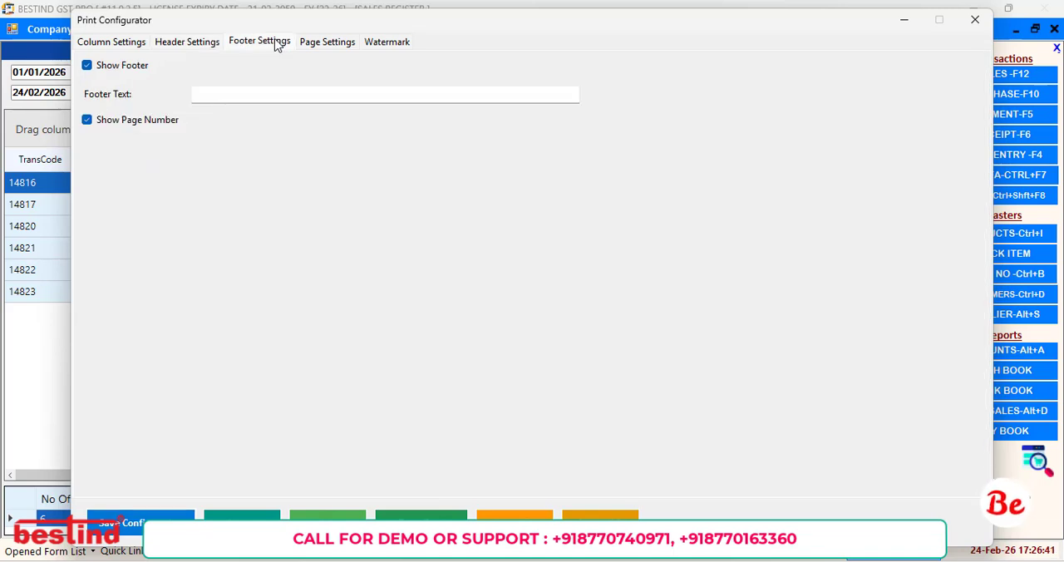
click(325, 43)
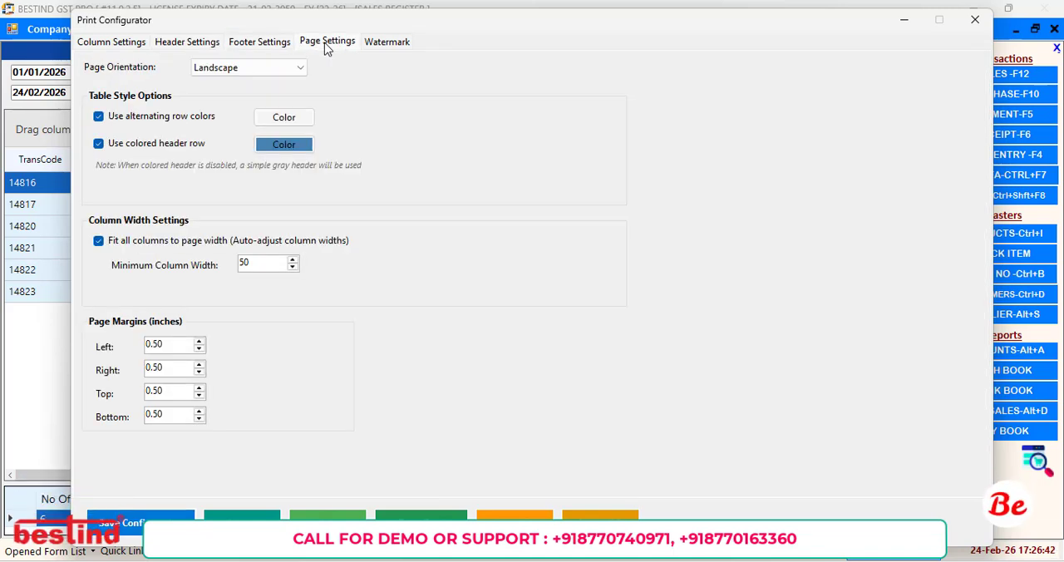
Set the alternating row color of the report table to medium blue.
click(290, 117)
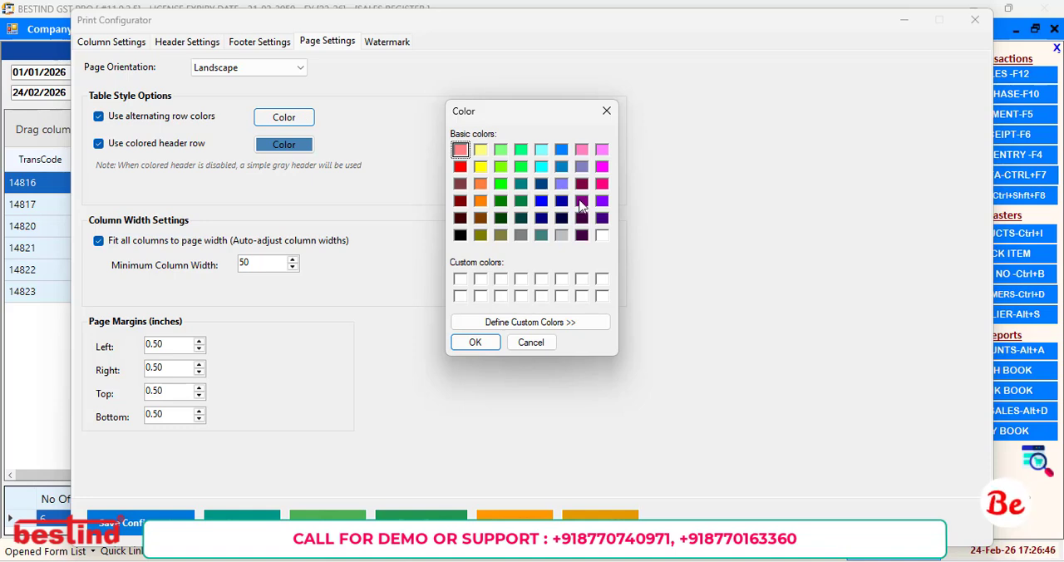
click(562, 167)
click(475, 343)
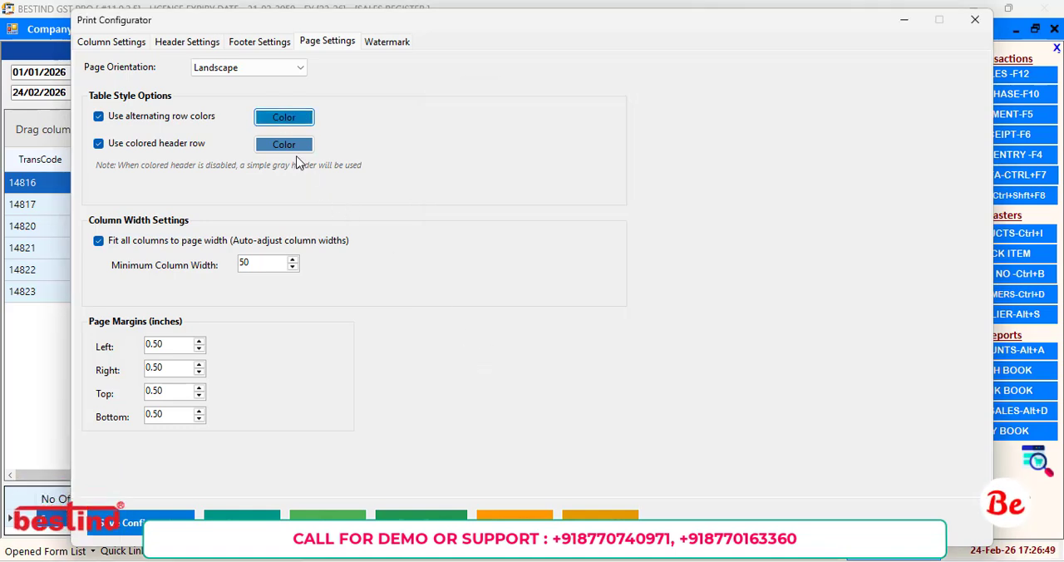
Set the header row color of the report table to medium blue from the basic colors.
click(284, 144)
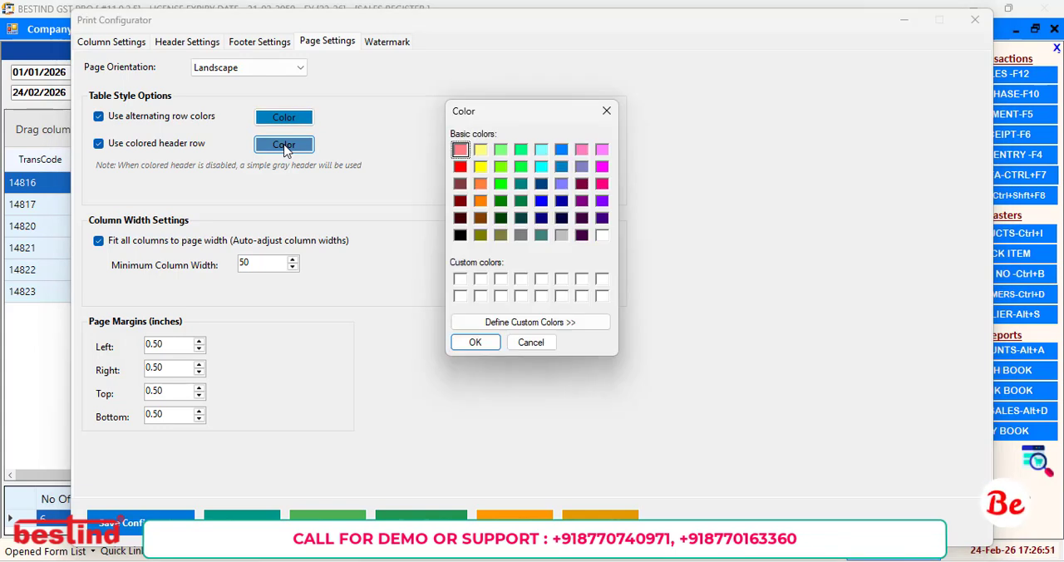
click(287, 143)
click(475, 341)
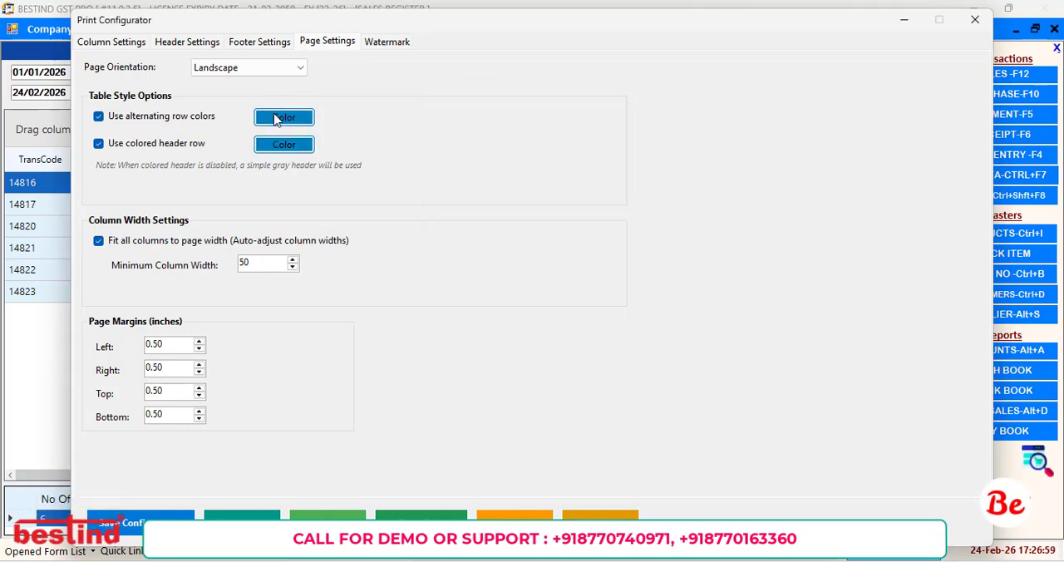
Change the alternating row color to light gray and save the configuration.
click(277, 118)
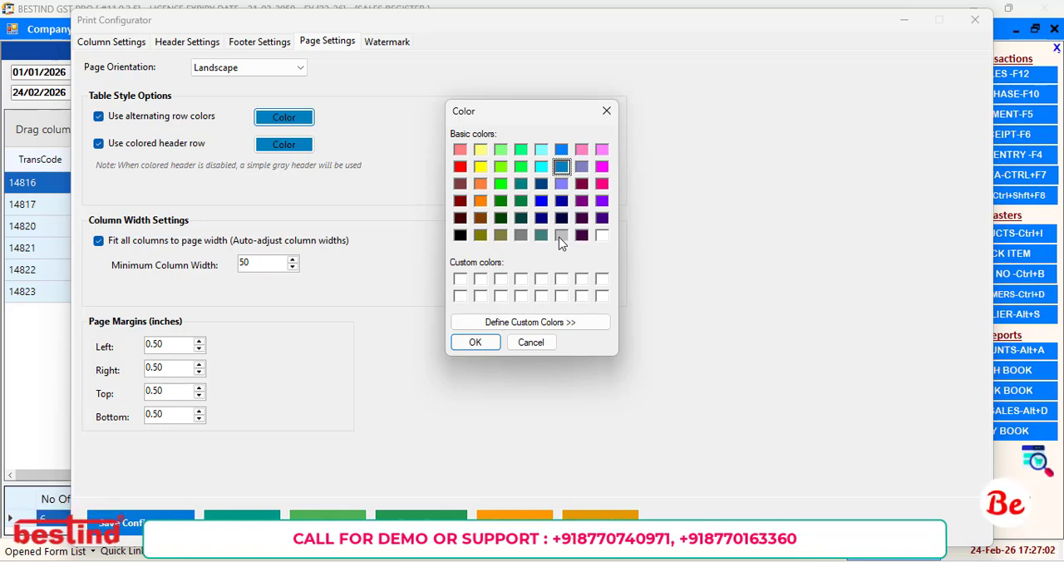
click(474, 342)
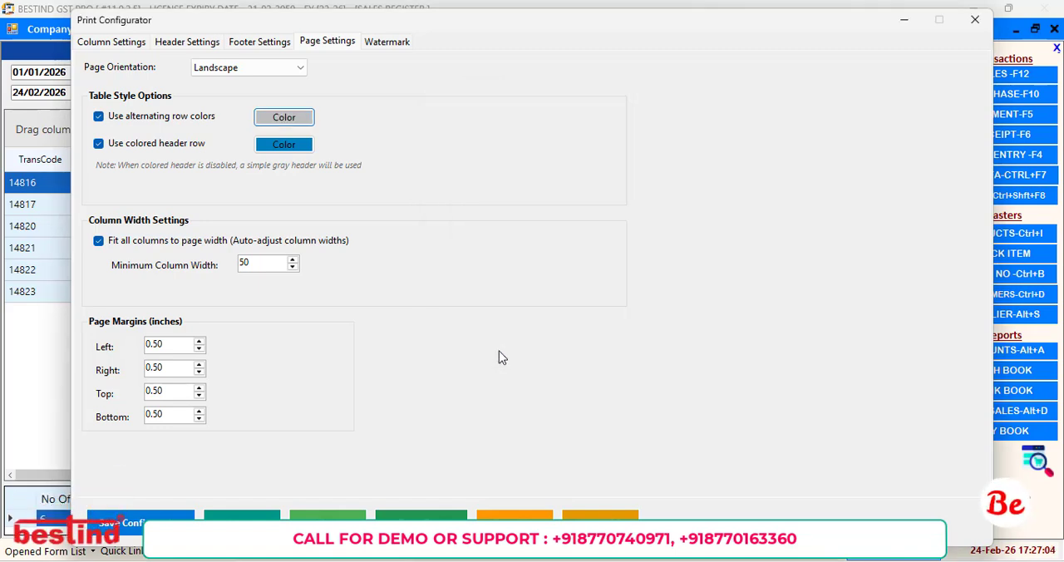
click(137, 523)
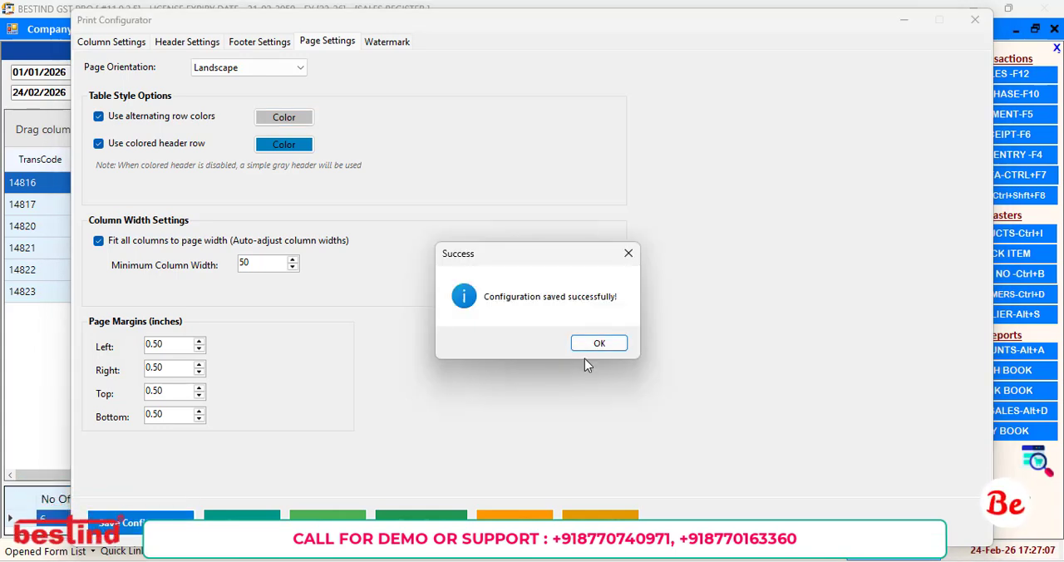
click(600, 344)
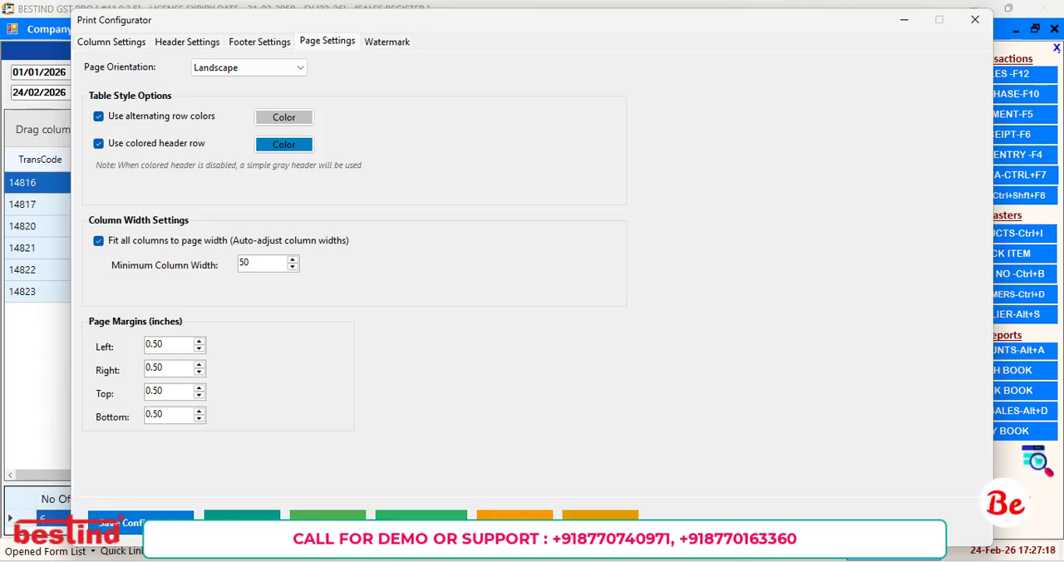
Export the Sales Register to drive E: as the Excel file SALES REGISTER _20260224.xlsx and open it.
click(422, 524)
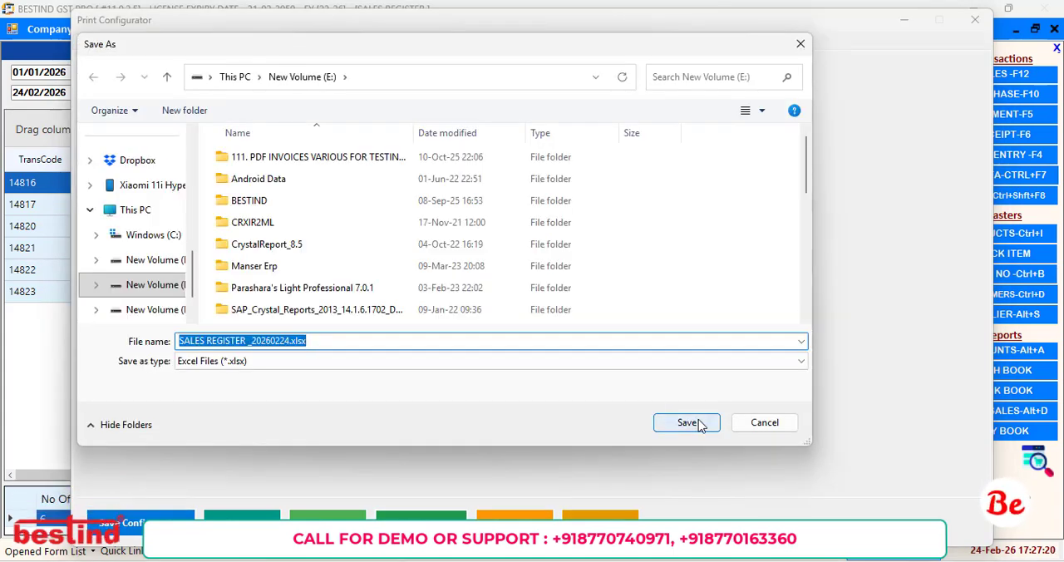
click(688, 423)
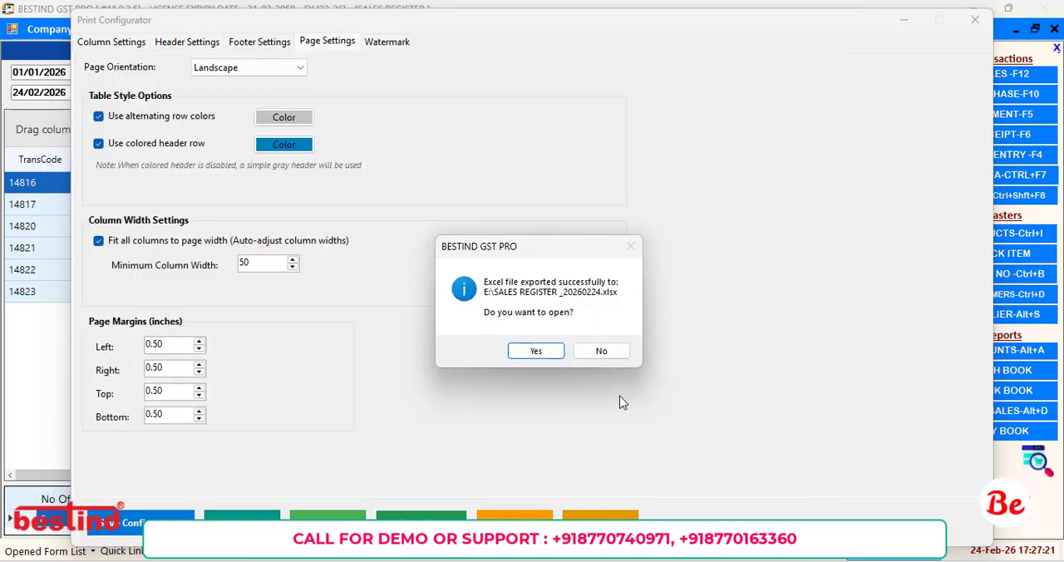
click(536, 351)
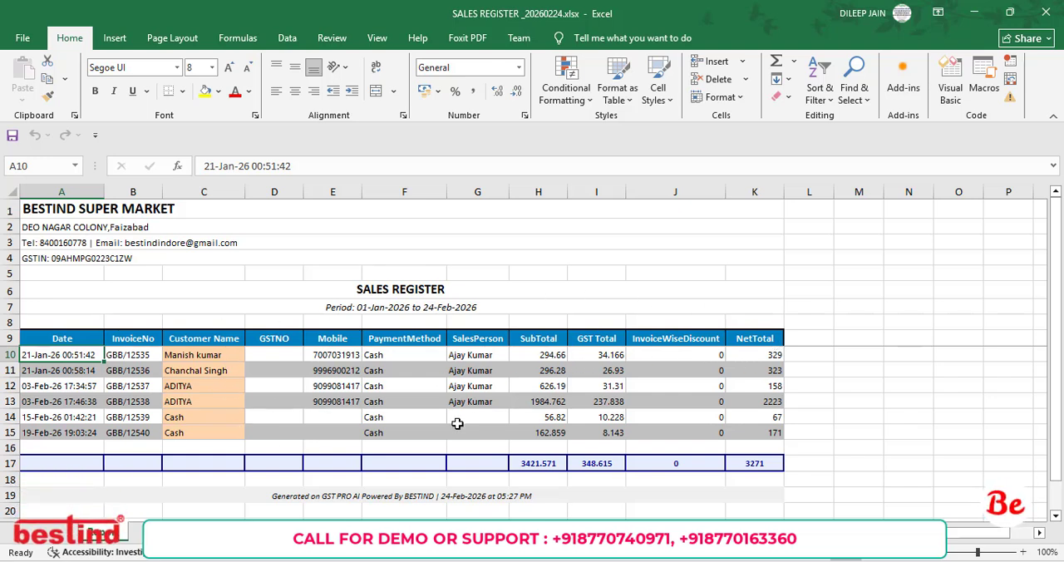
Check the SubTotal, GST Total and NetTotal sums in the exported workbook, and close it.
click(550, 468)
click(589, 466)
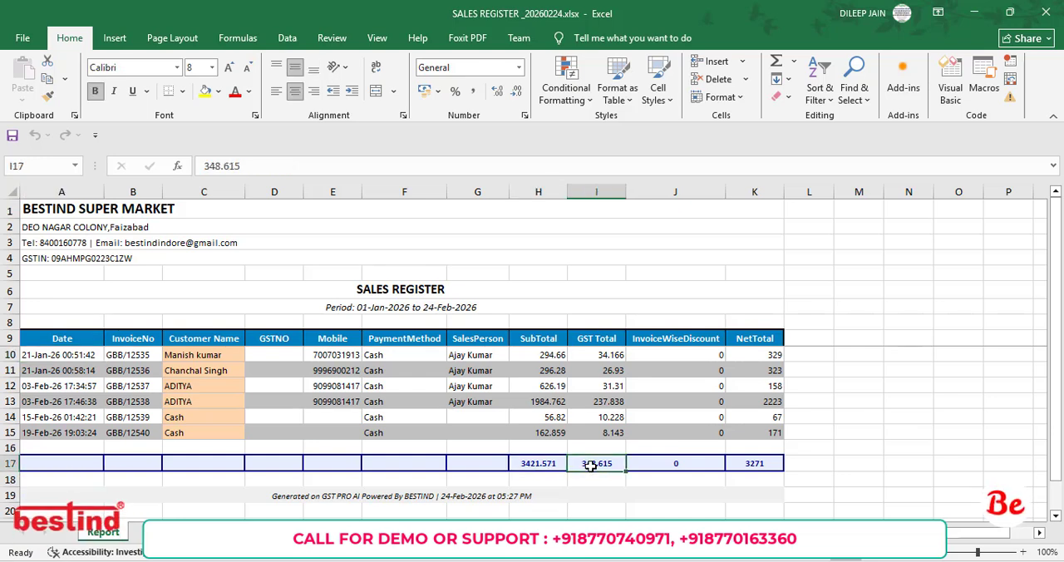
click(770, 462)
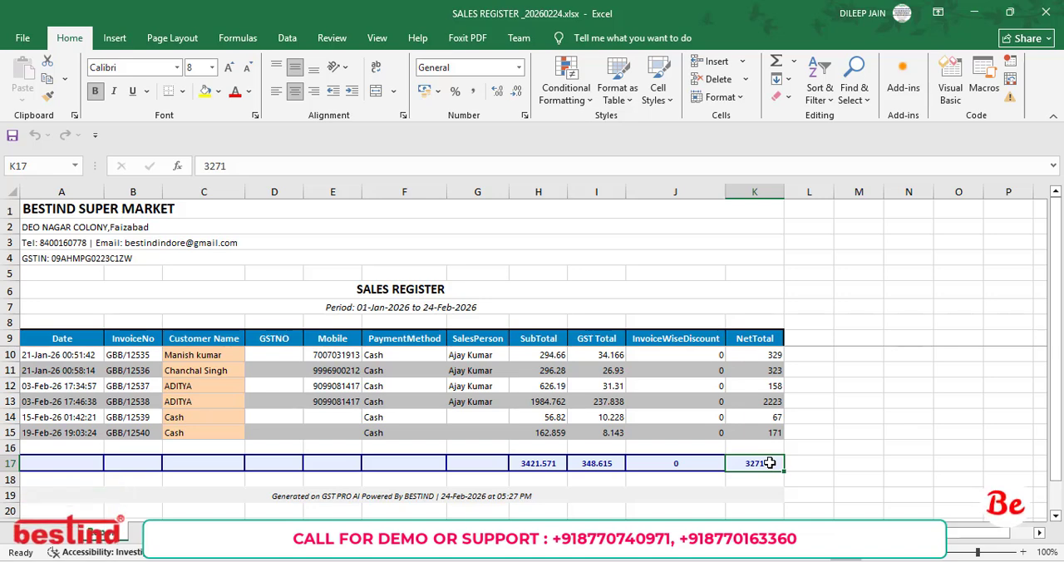
click(1039, 8)
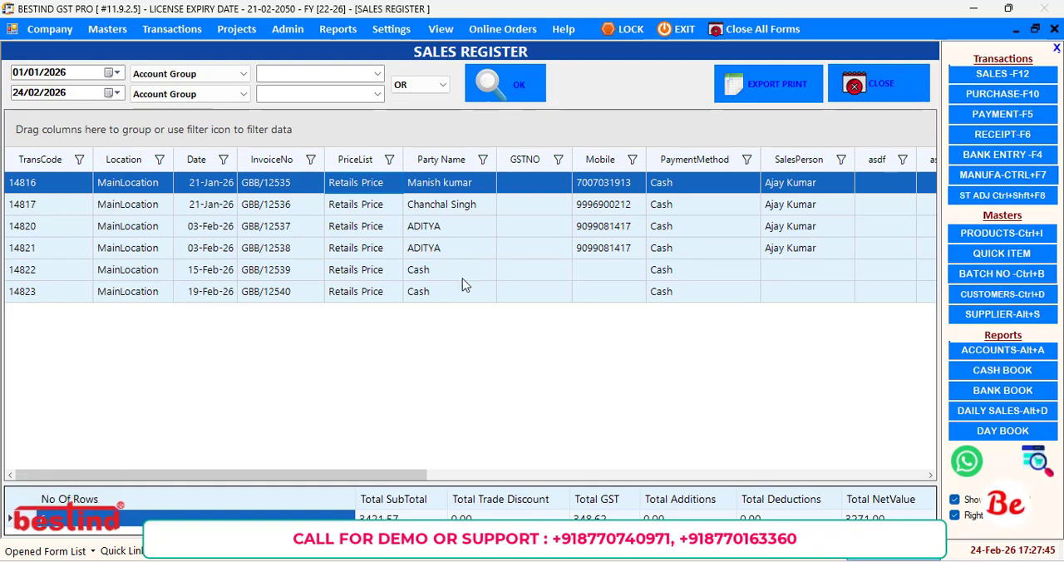
Export the Sales Register through the print configurator as SALES REGISTER _20260224_172758.pdf on drive E:, and view the resulting PDF.
click(735, 91)
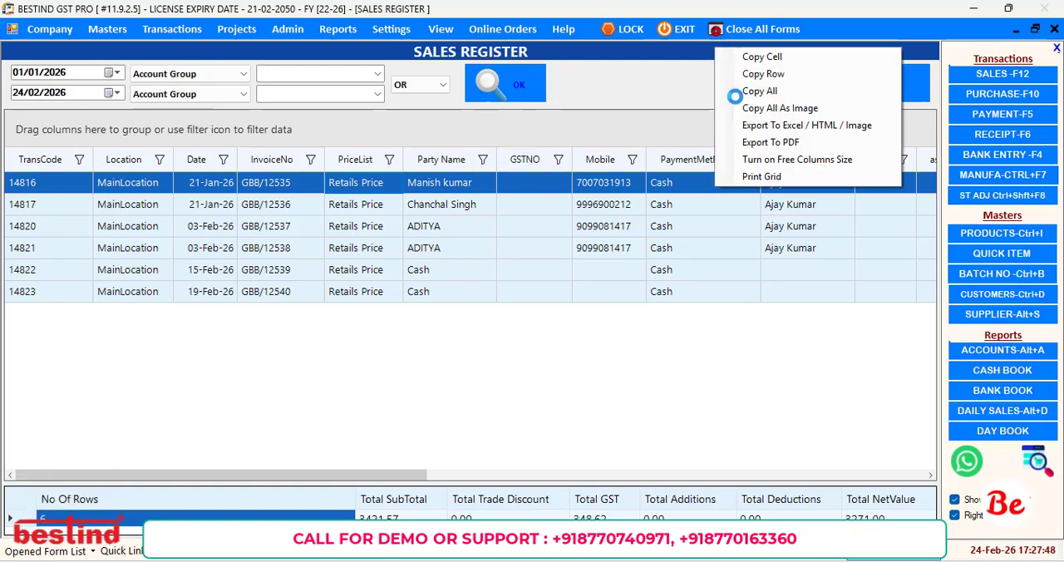
click(771, 126)
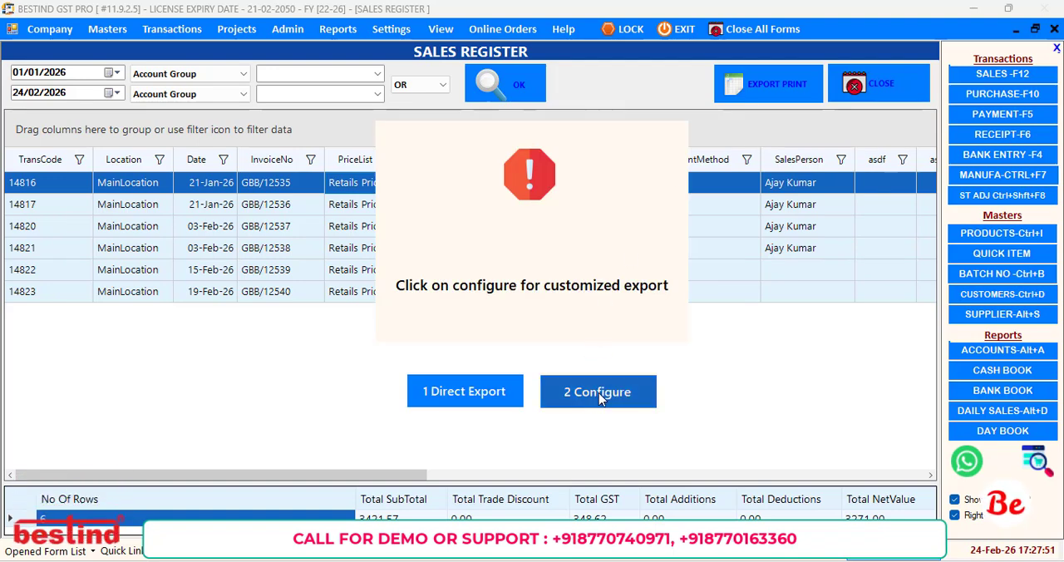
click(598, 392)
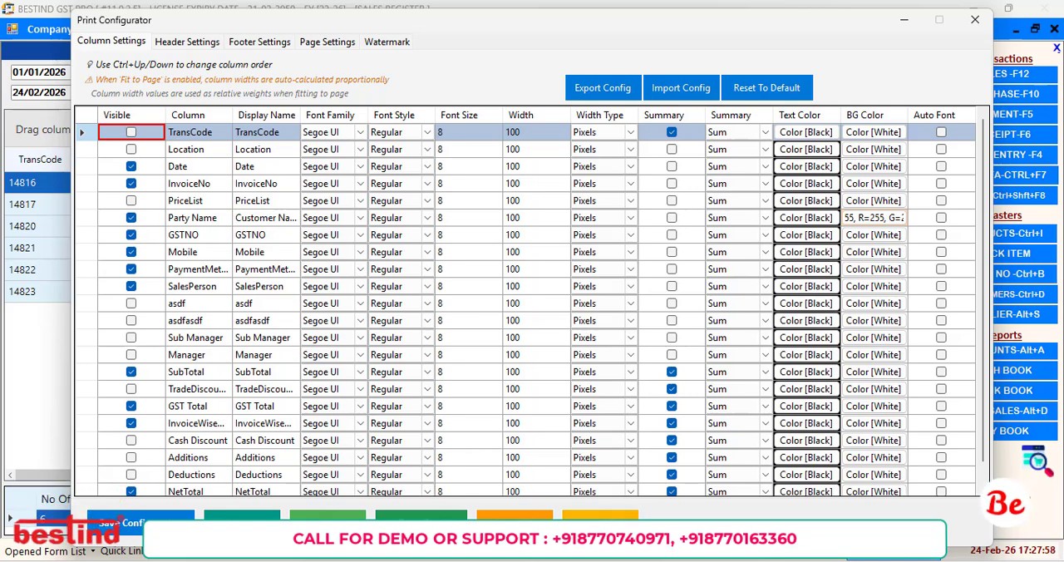
click(600, 523)
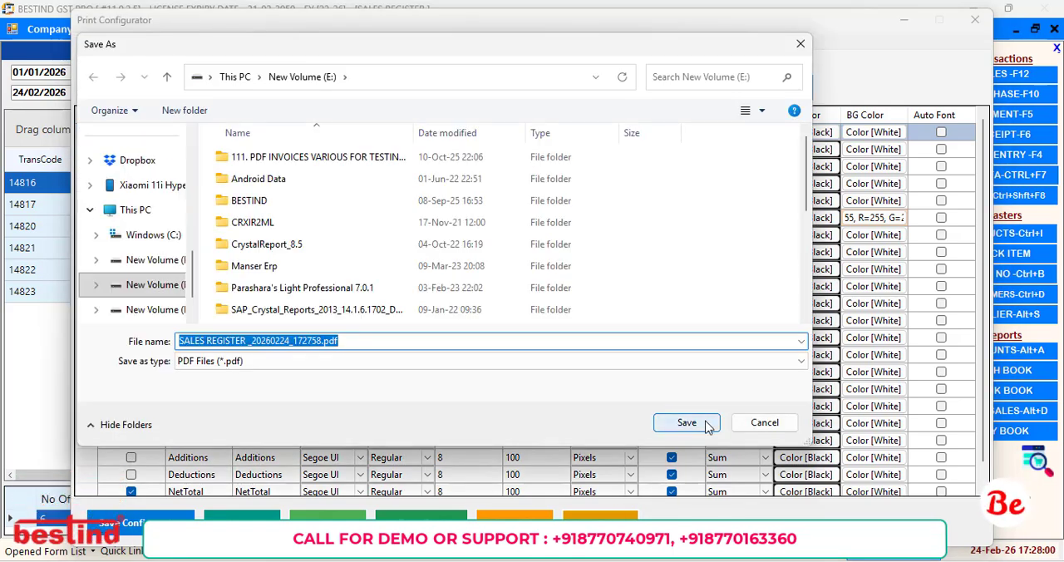
click(686, 422)
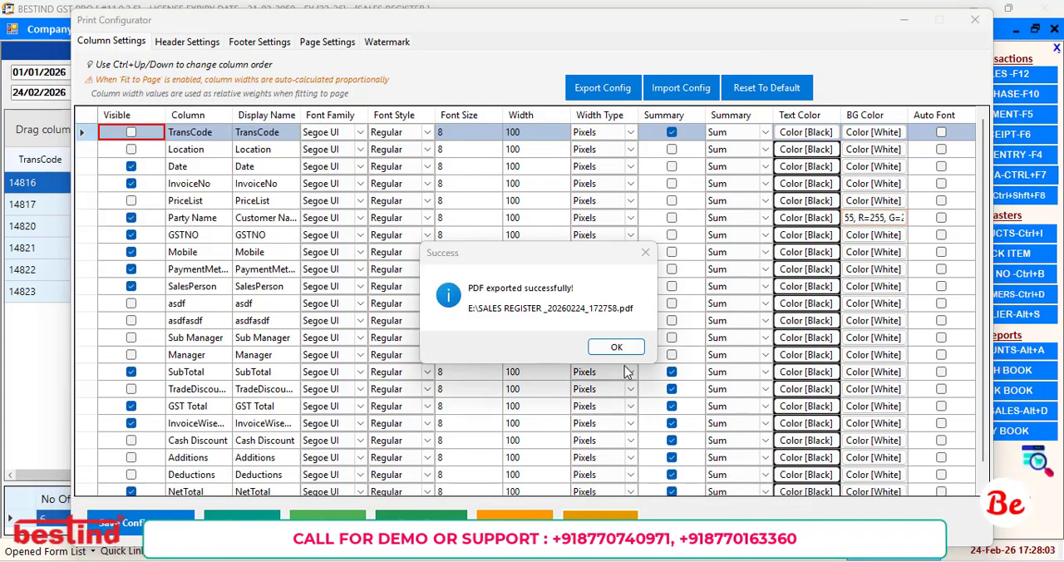
click(614, 347)
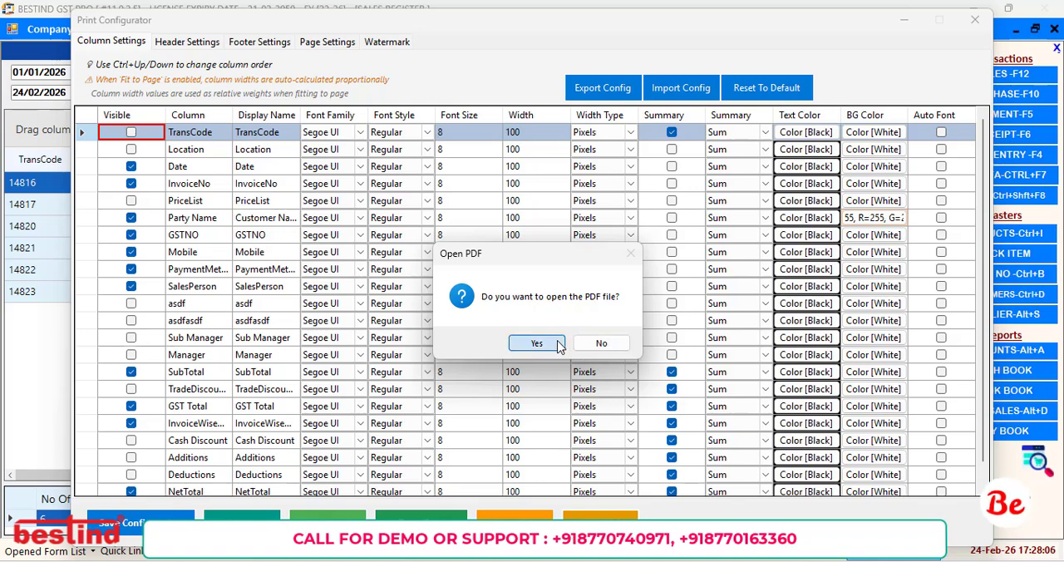
click(536, 343)
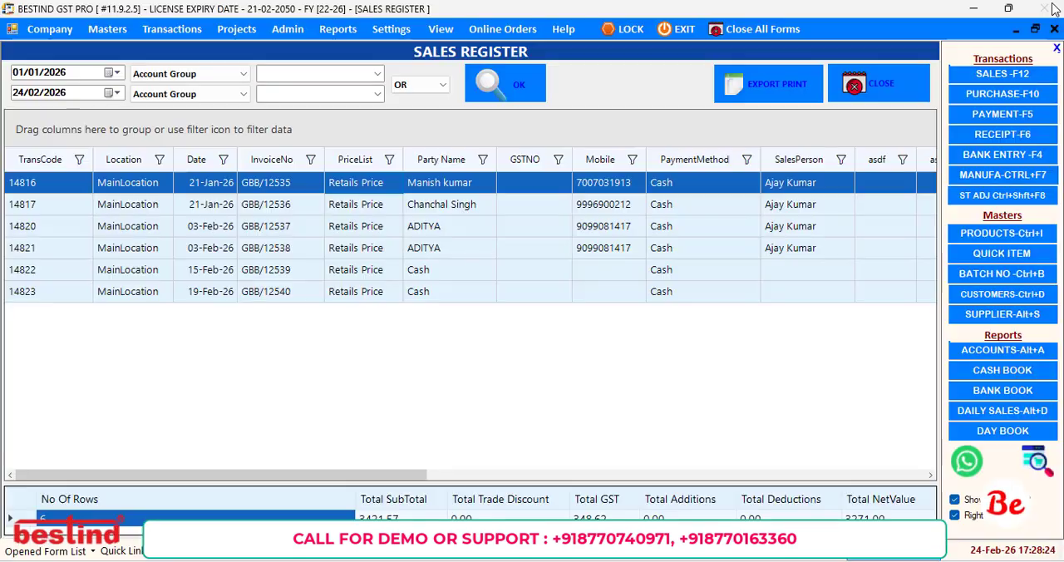
click(1049, 10)
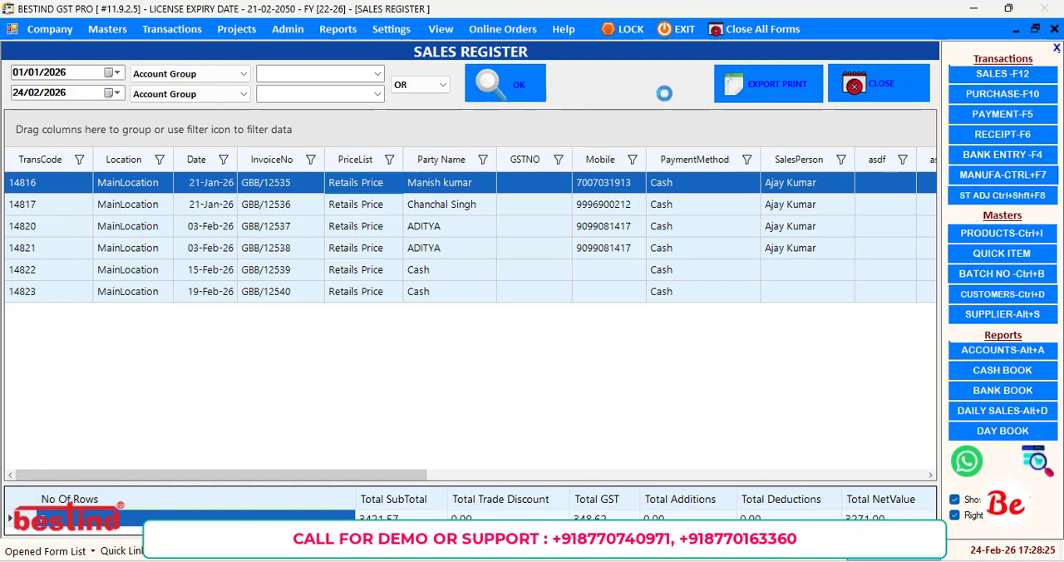
Reopen the Sales Register export configuration, make the trade discount column visible, and save the configuration.
click(742, 83)
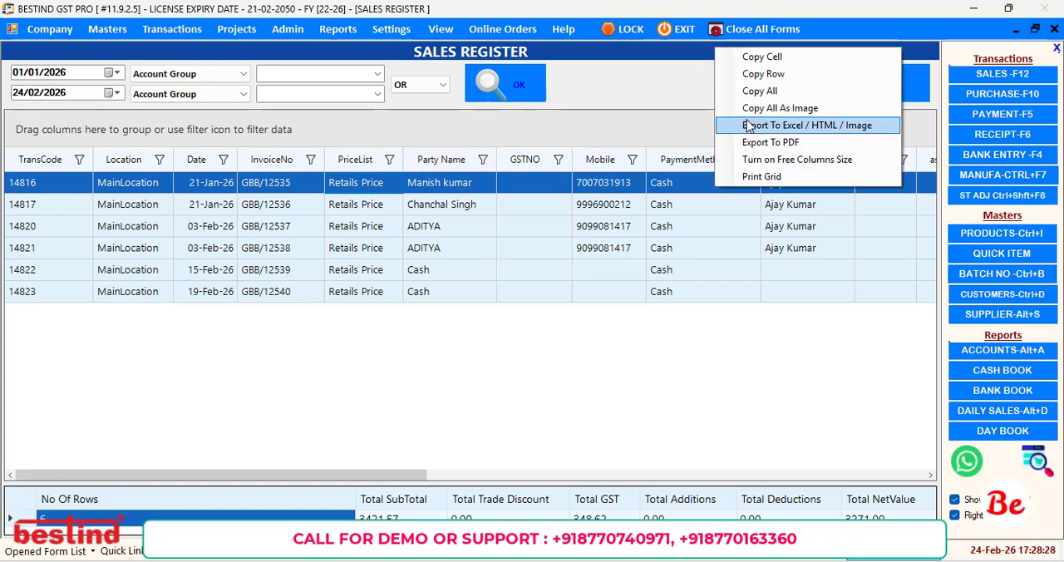
click(750, 127)
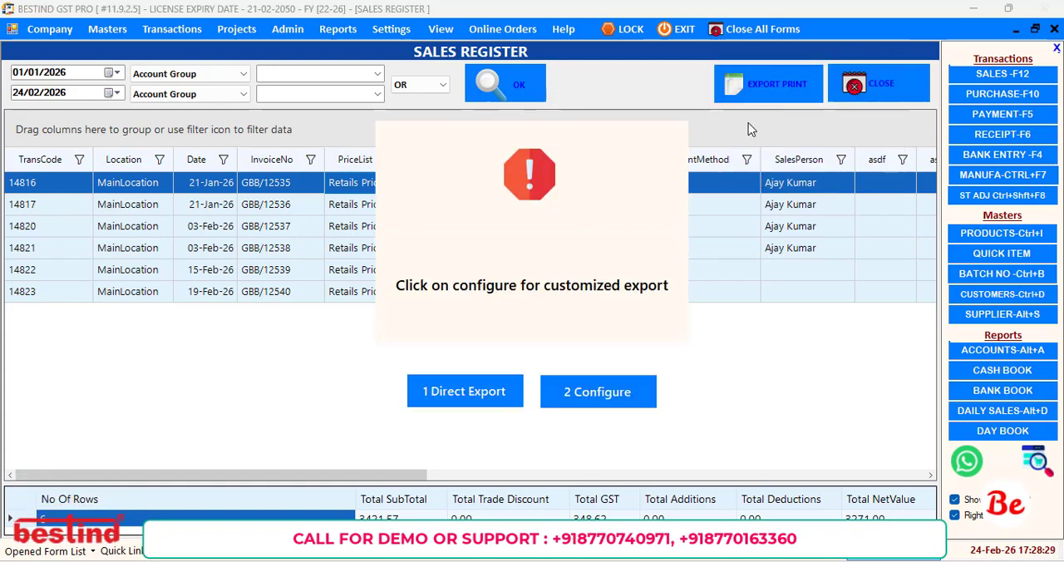
click(574, 393)
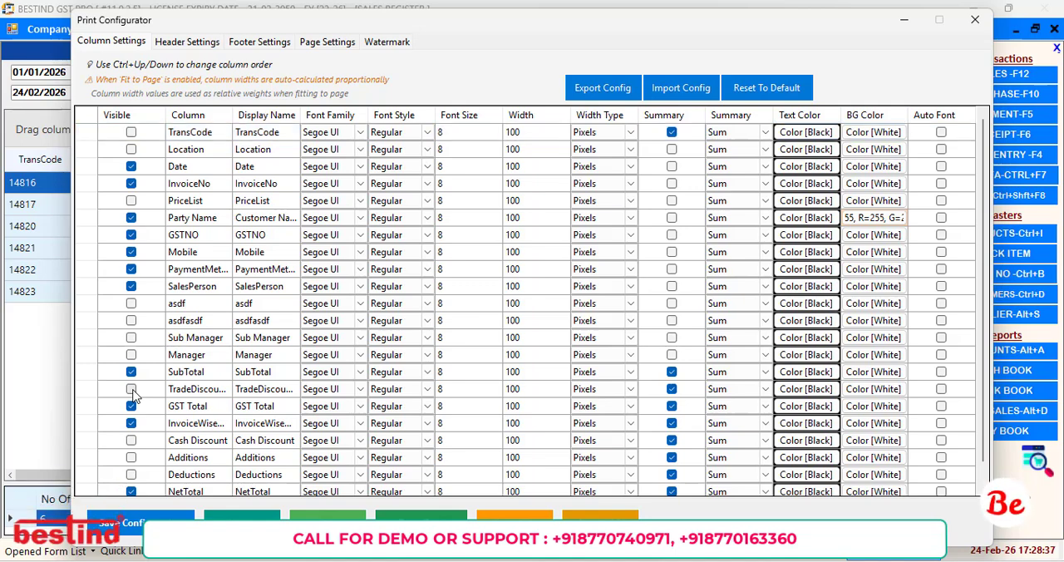
click(131, 389)
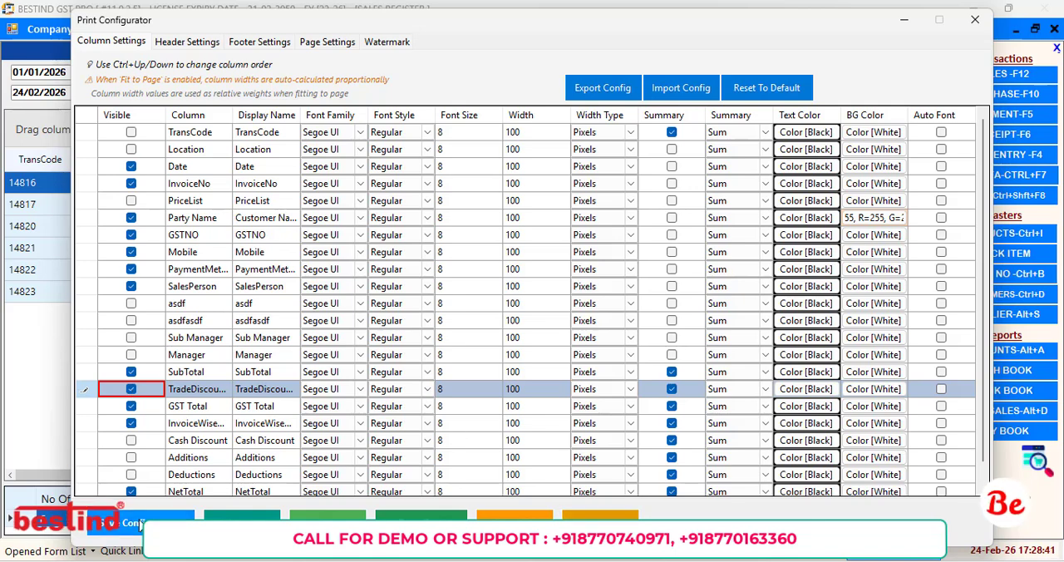
click(140, 524)
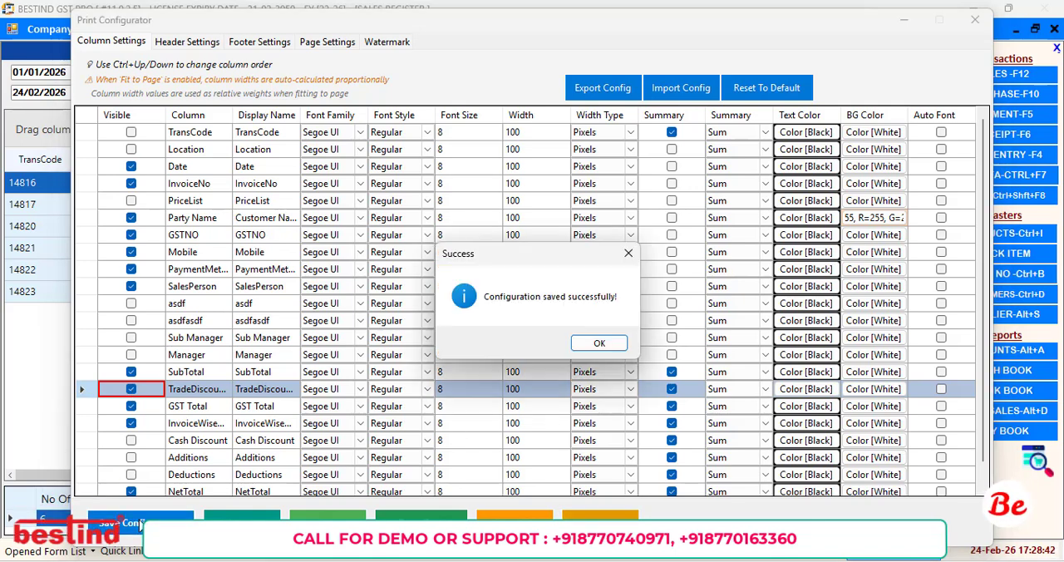
click(601, 342)
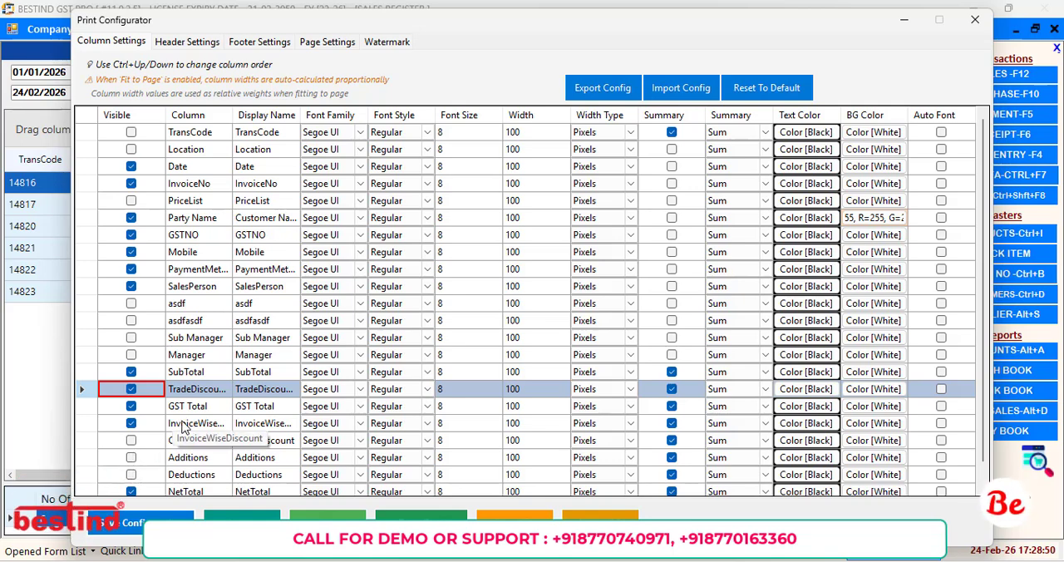
Make the Cash Discount column visible in the report and save the configuration.
scroll(185, 426, down, 1)
scroll(185, 427, down, 1)
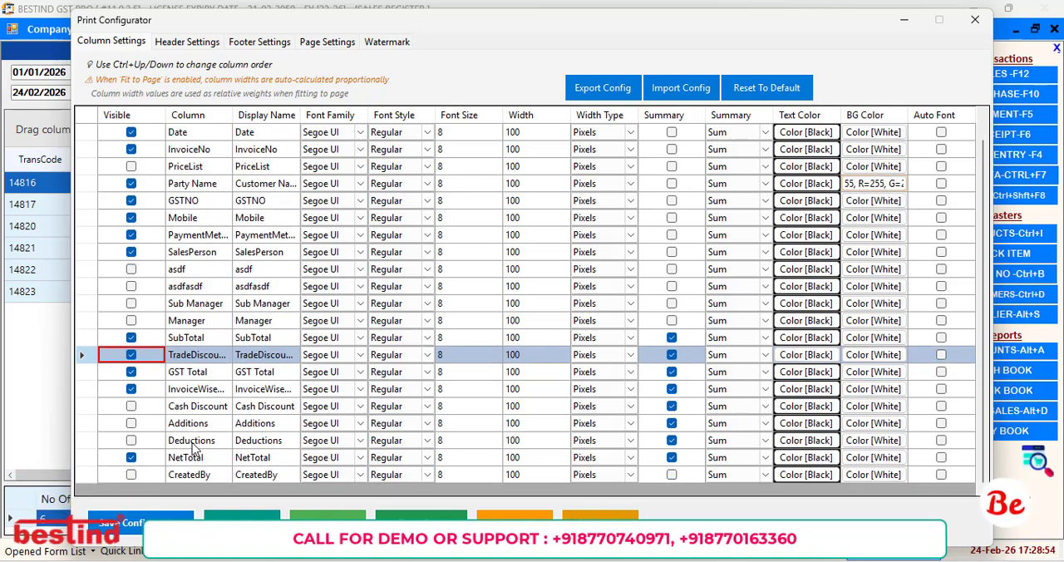
click(130, 406)
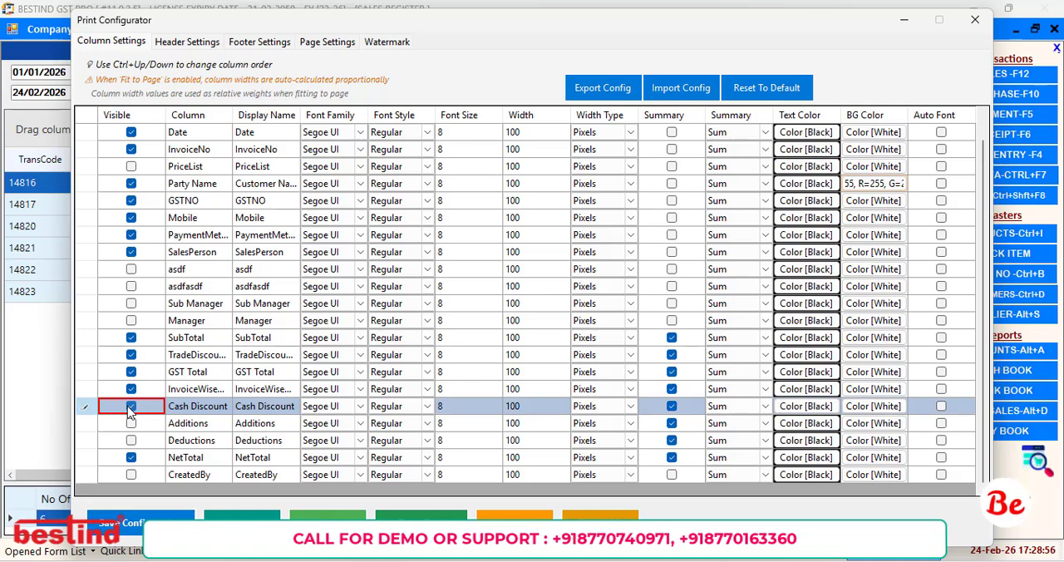
click(124, 521)
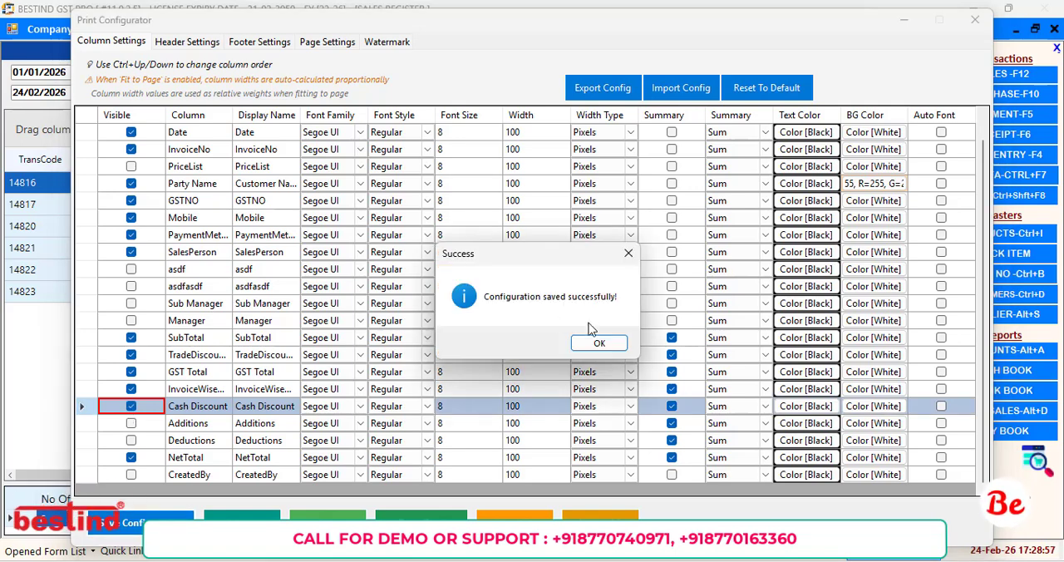
click(601, 348)
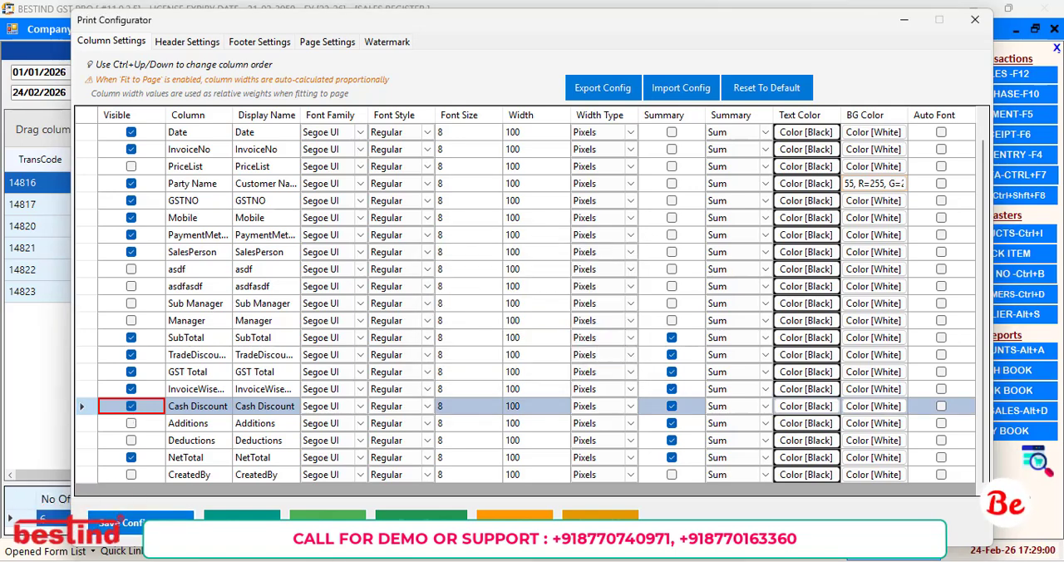
Check the discount columns in the Sales Register print preview, and close the preview.
click(241, 521)
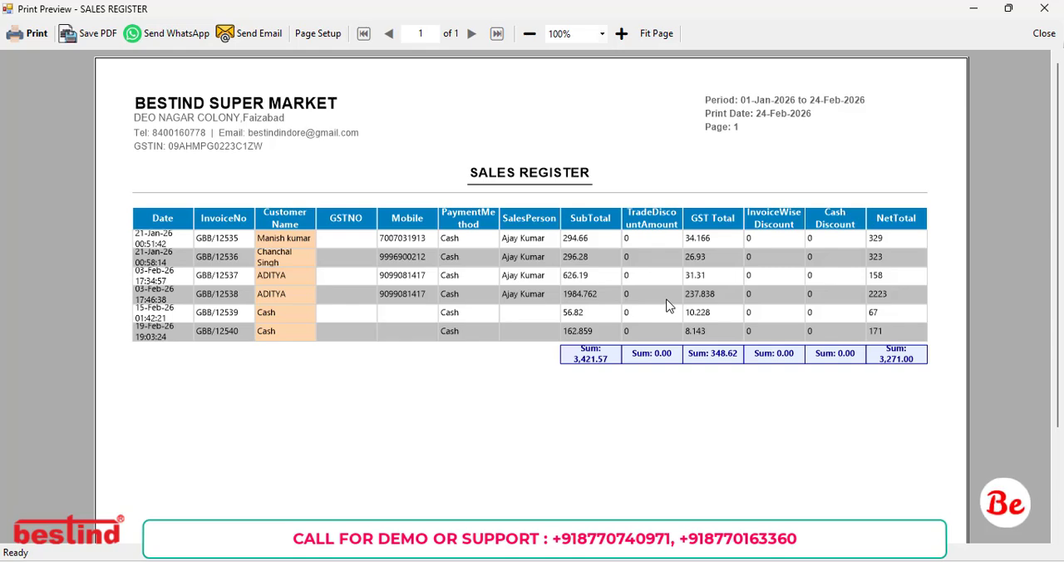
click(1043, 8)
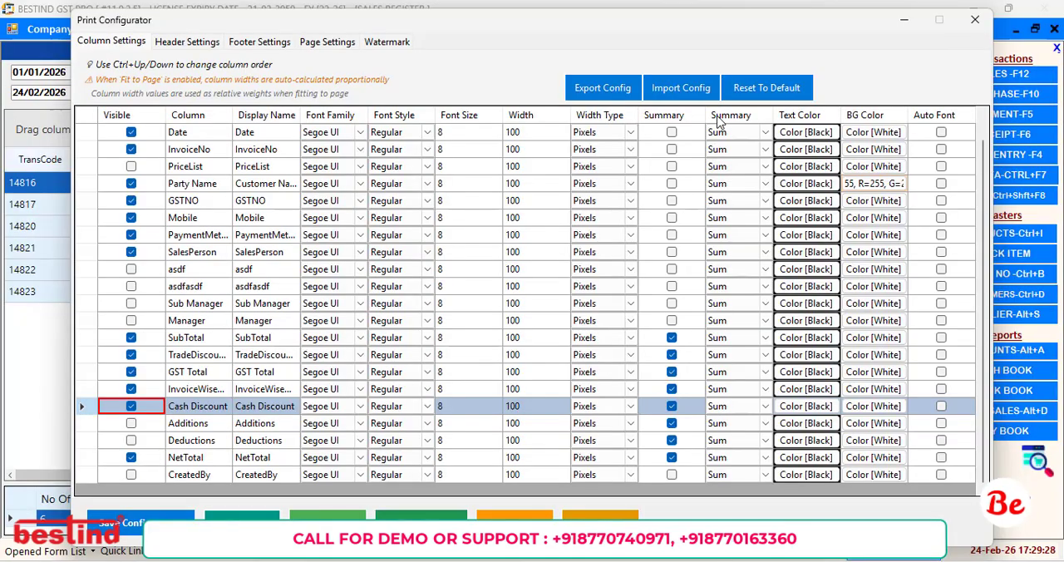